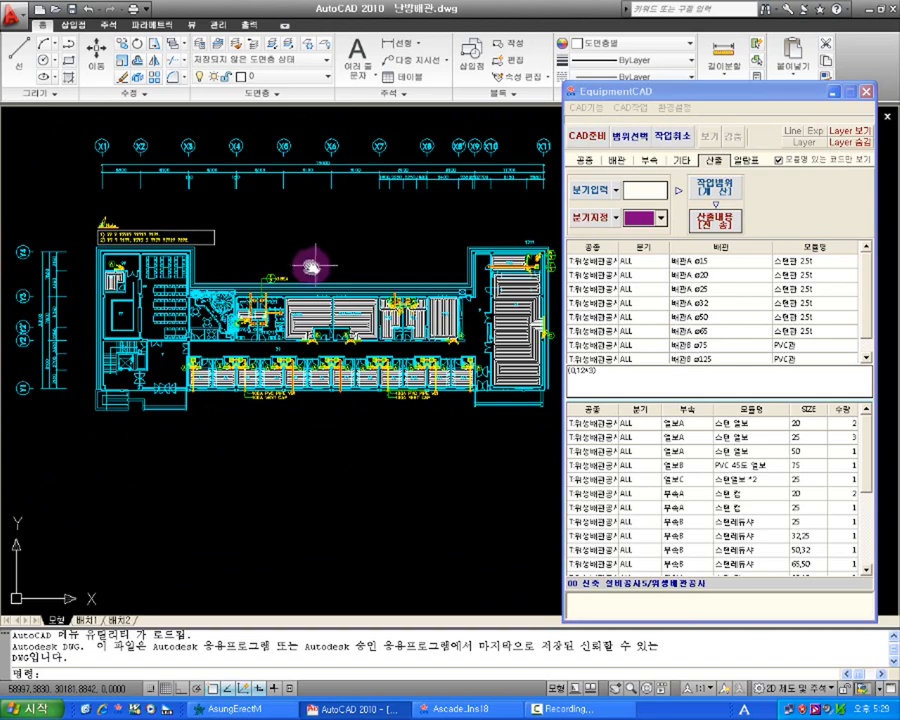
Examine the floor plan's heating pipe layout in the rooms and the existing piping (배관) code list.
scroll(312, 267, up, 8)
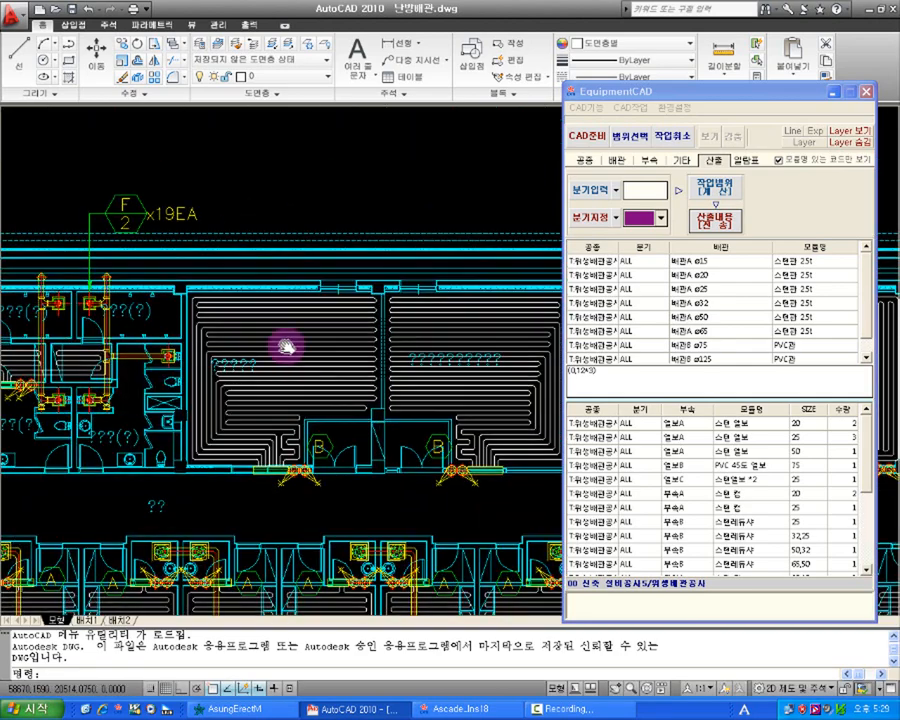
middle_drag(286, 347, 171, 233)
mouse_move(297, 315)
middle_down()
mouse_move(207, 261)
mouse_move(145, 250)
mouse_move(452, 368)
middle_up()
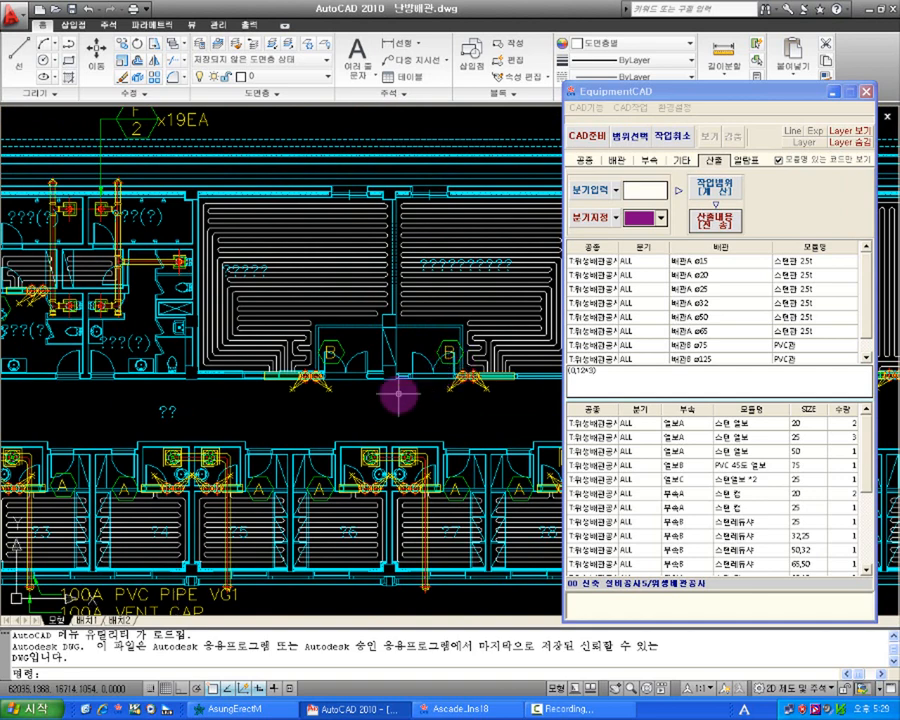
mouse_move(308, 484)
middle_down()
mouse_move(291, 402)
mouse_move(341, 341)
middle_up()
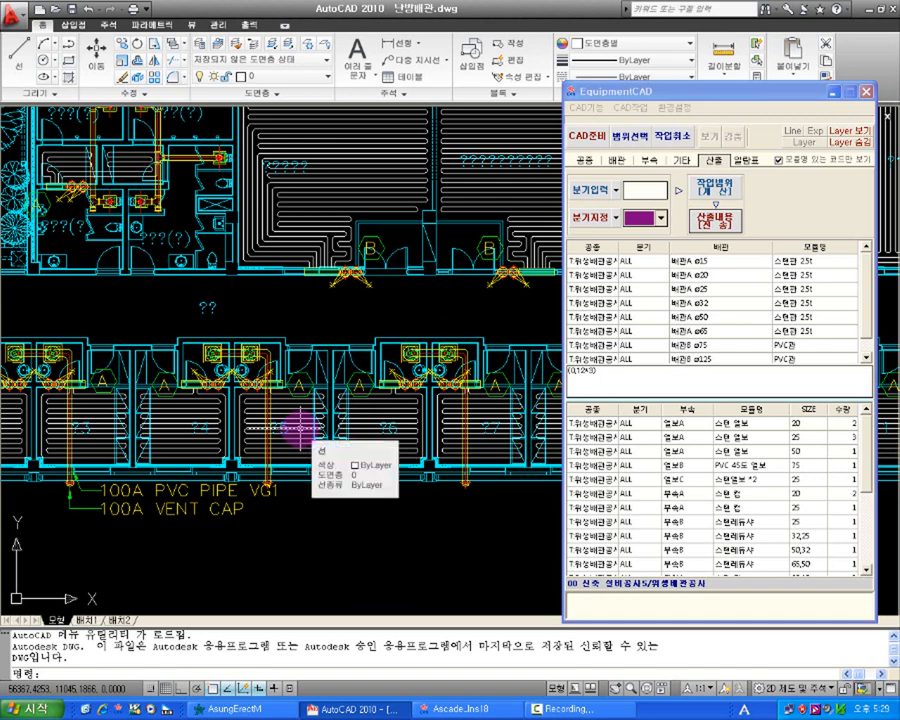
scroll(316, 326, down, 2)
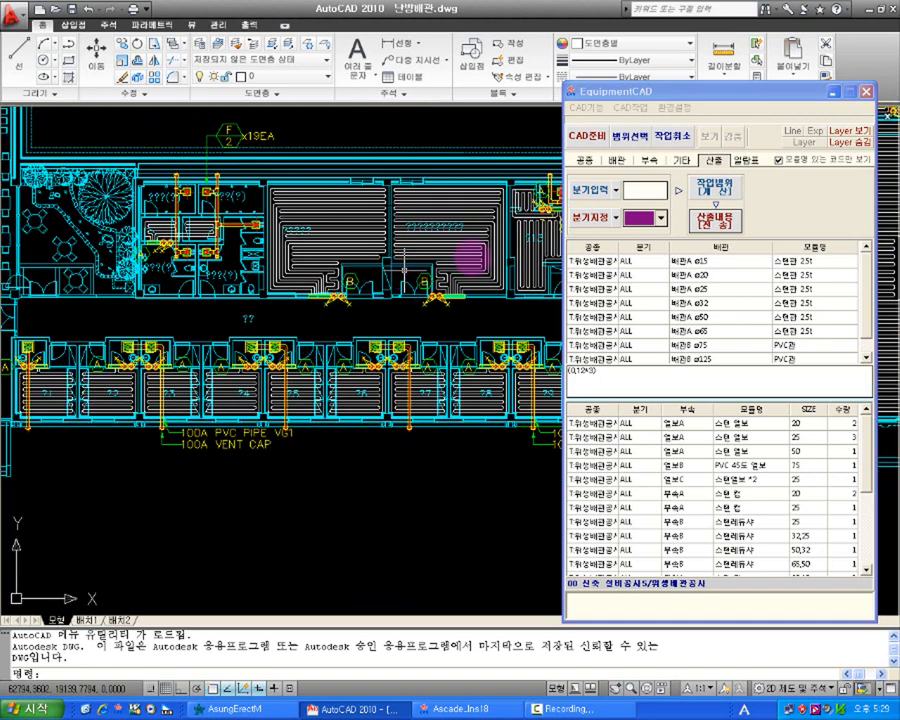
click(617, 159)
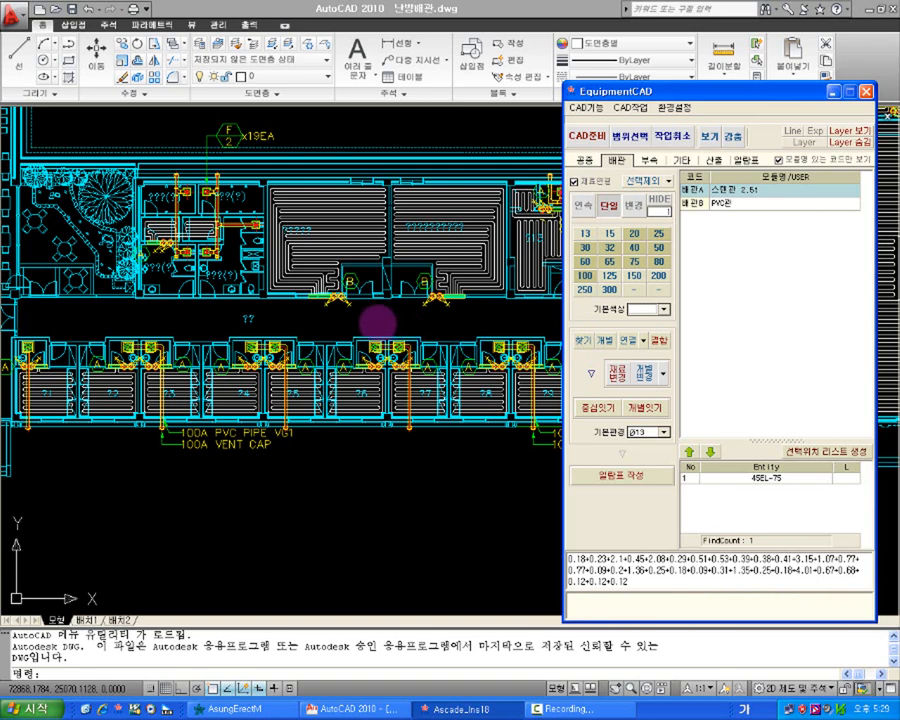
scroll(400, 310, down, 3)
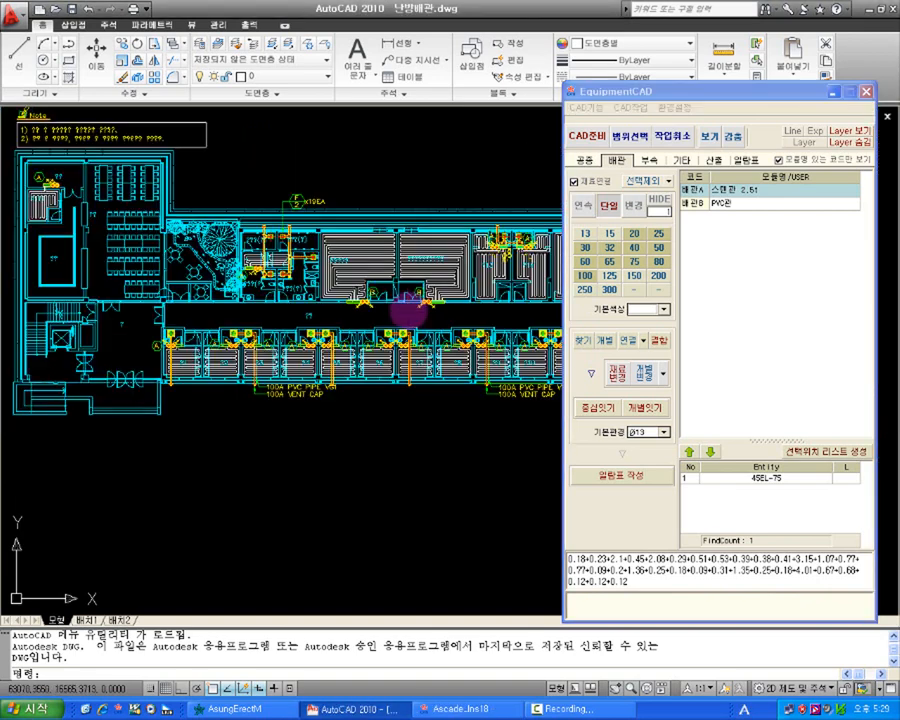
scroll(395, 312, down, 3)
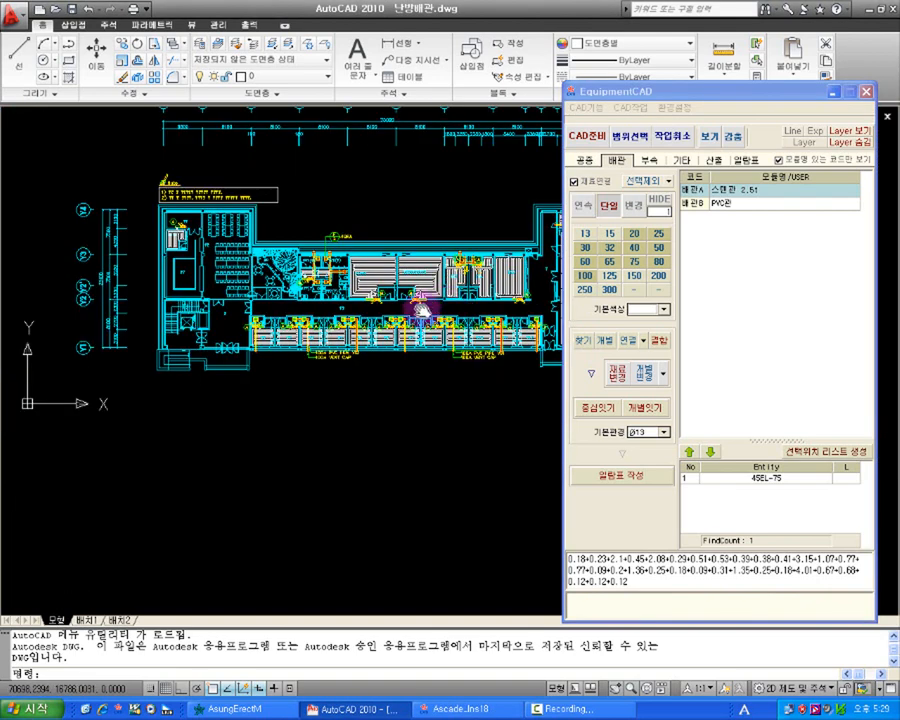
scroll(375, 311, down, 2)
Prepare the drawing for takeoff (CAD준비) and define the work type range as a rectangle around the whole floor plan.
click(587, 137)
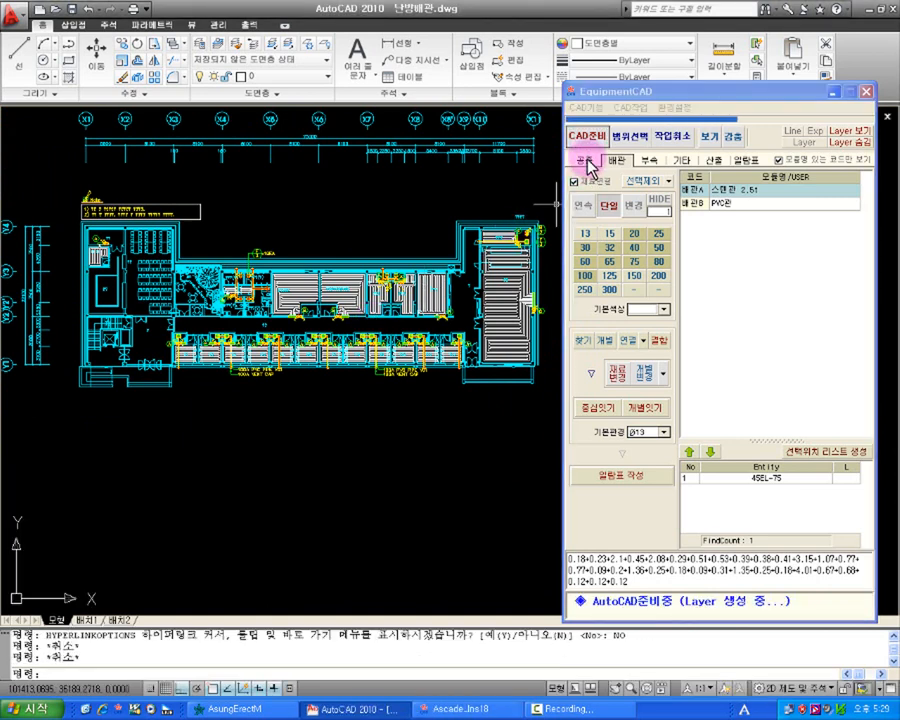
click(587, 162)
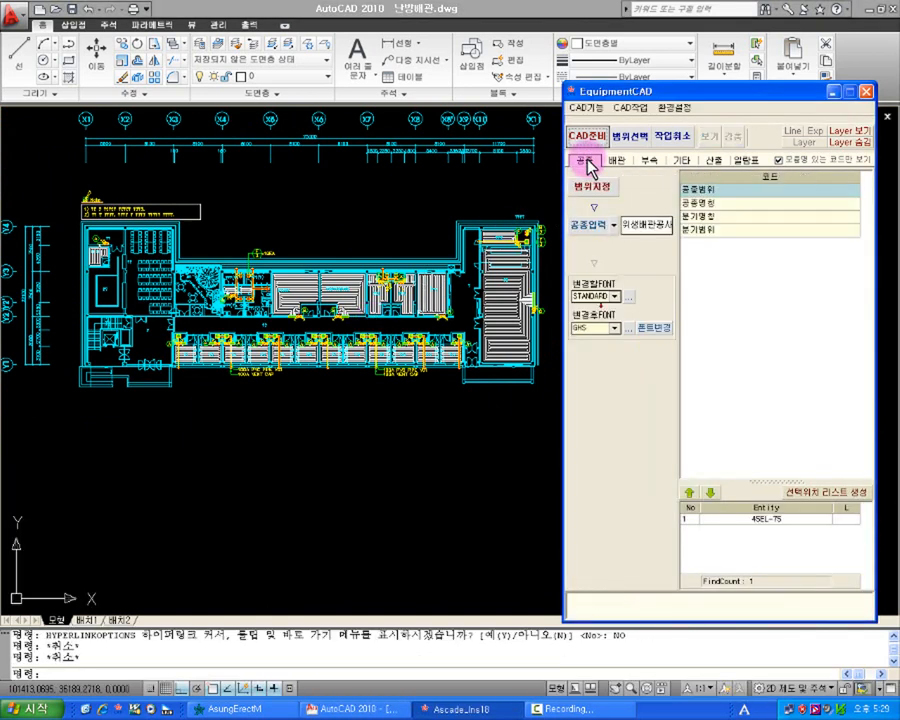
click(591, 188)
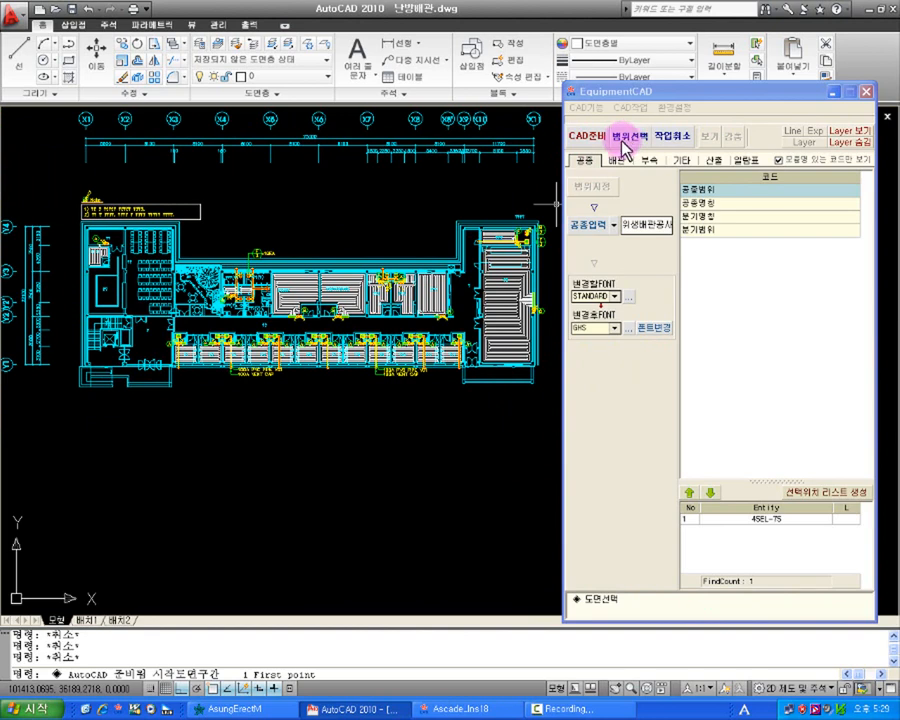
click(70, 192)
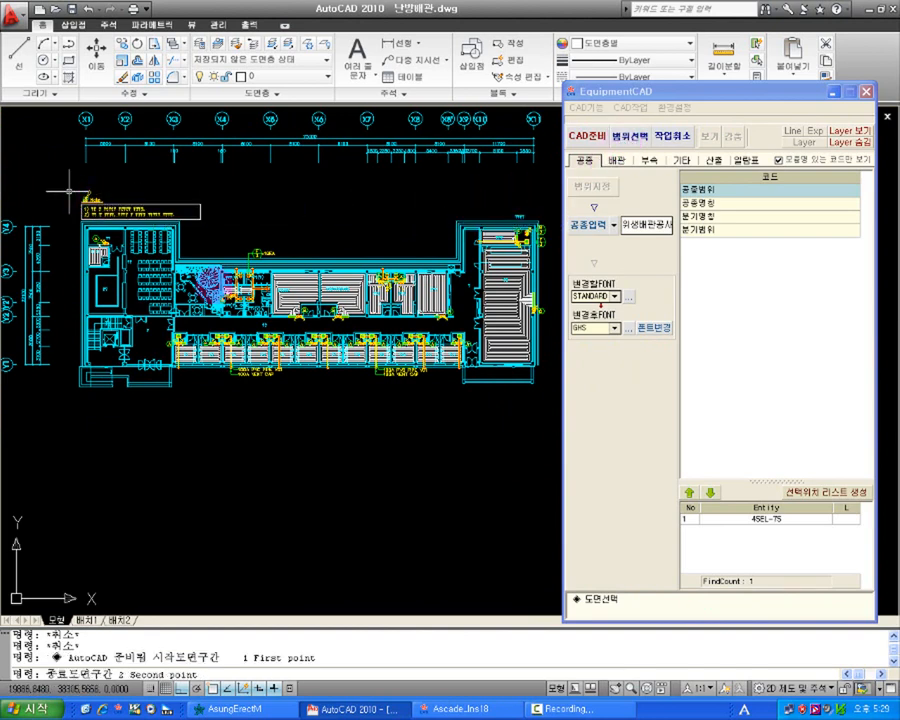
click(548, 410)
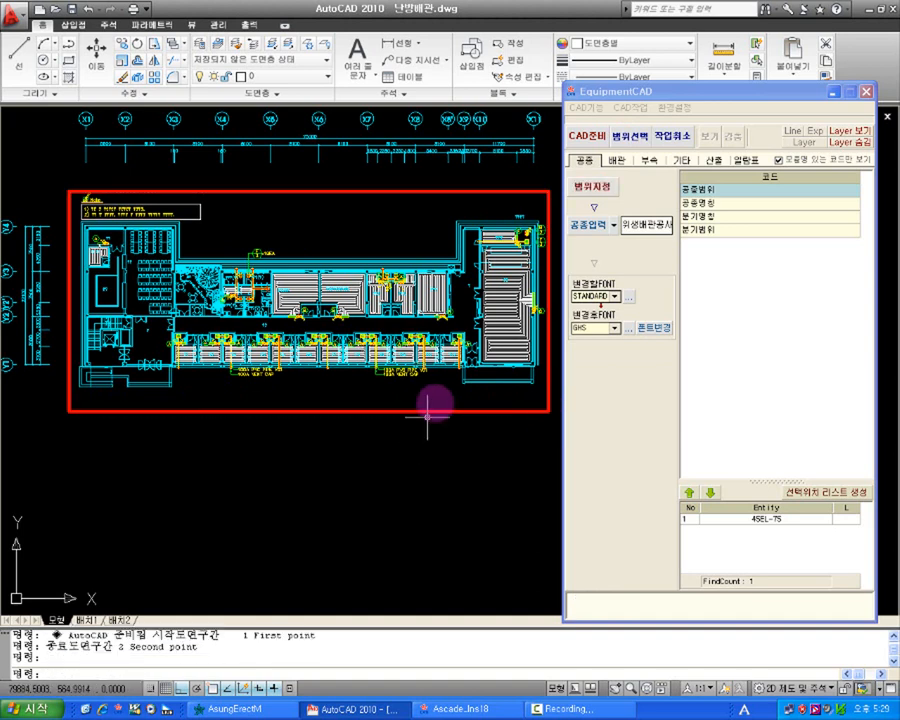
Clear the work type name (공종입력) so that it is blank.
scroll(430, 358, up, 2)
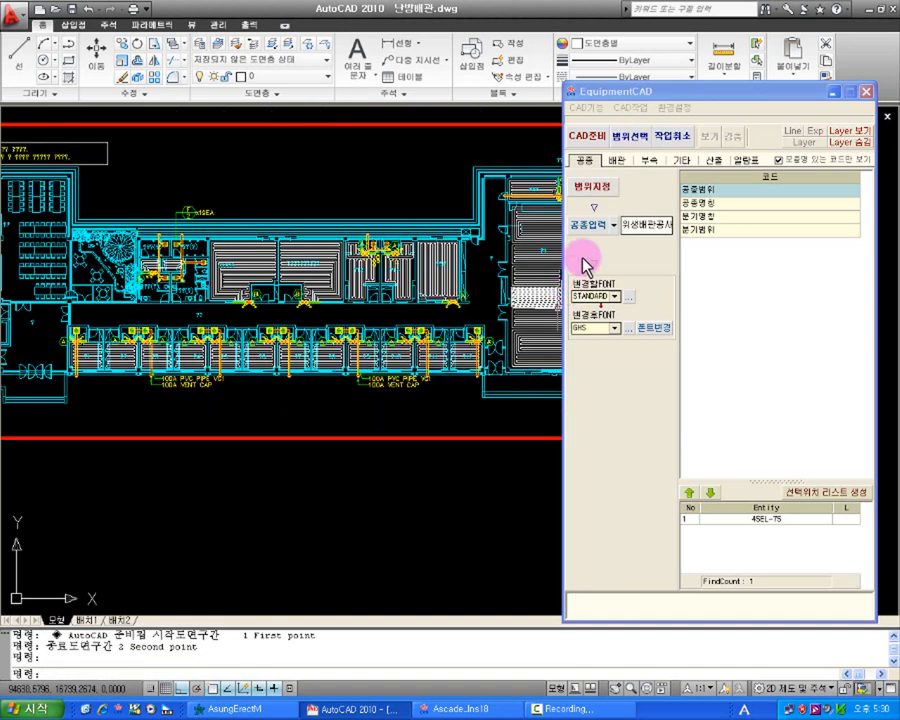
click(632, 226)
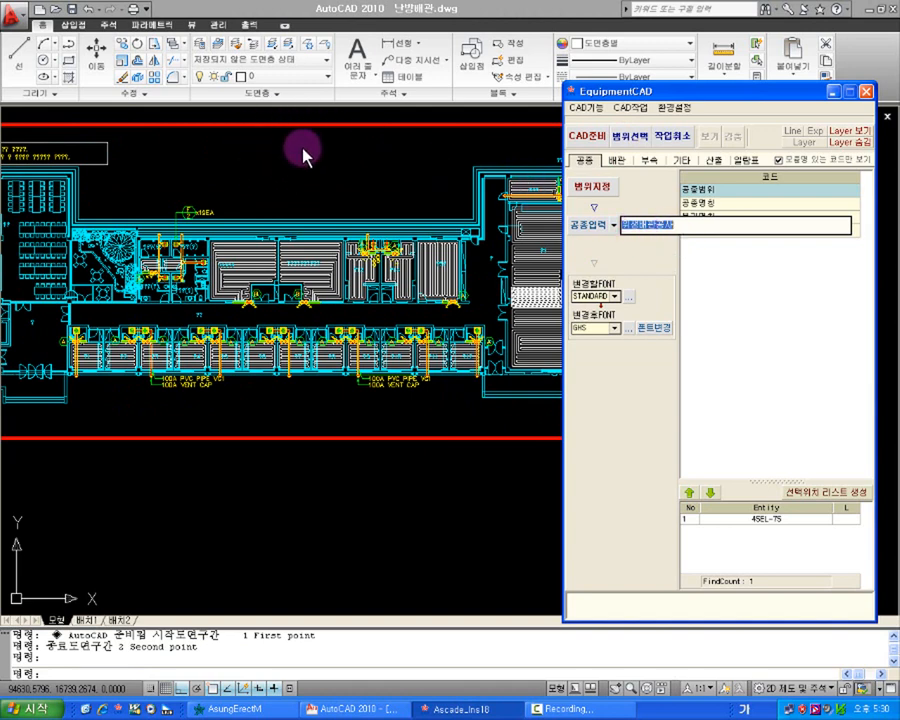
key(Delete)
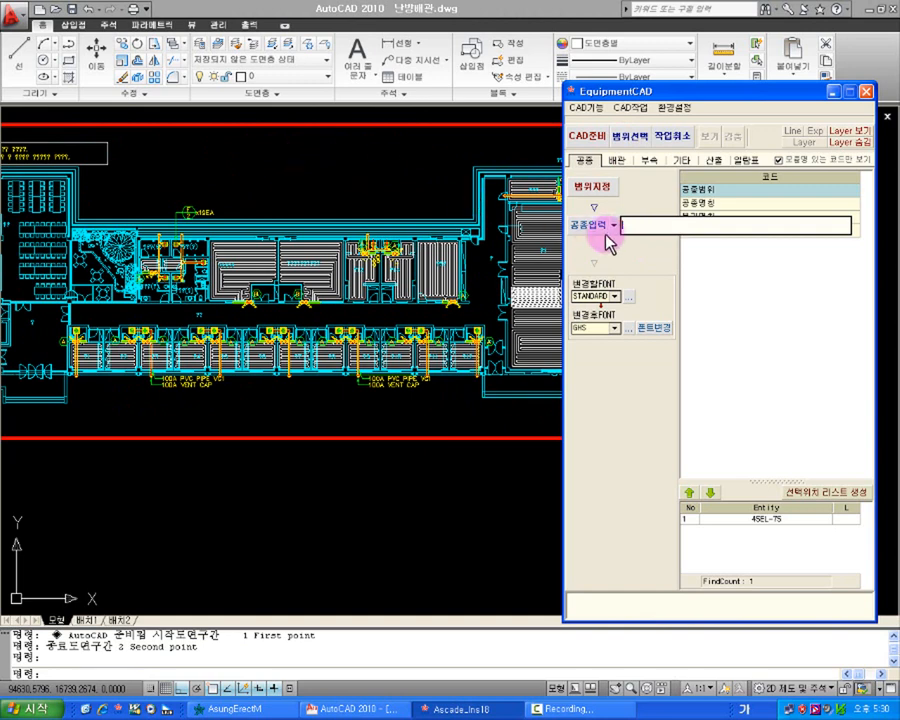
click(703, 253)
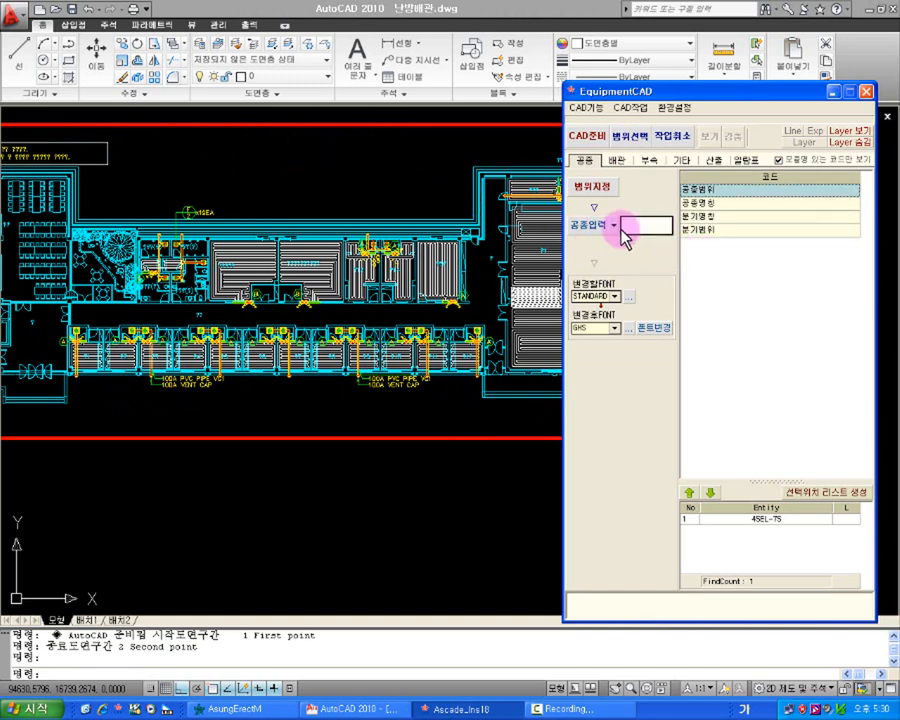
Check the work type tree in AsungErectM, and return to the AutoCAD drawing with the piping (배관) codes shown.
click(235, 709)
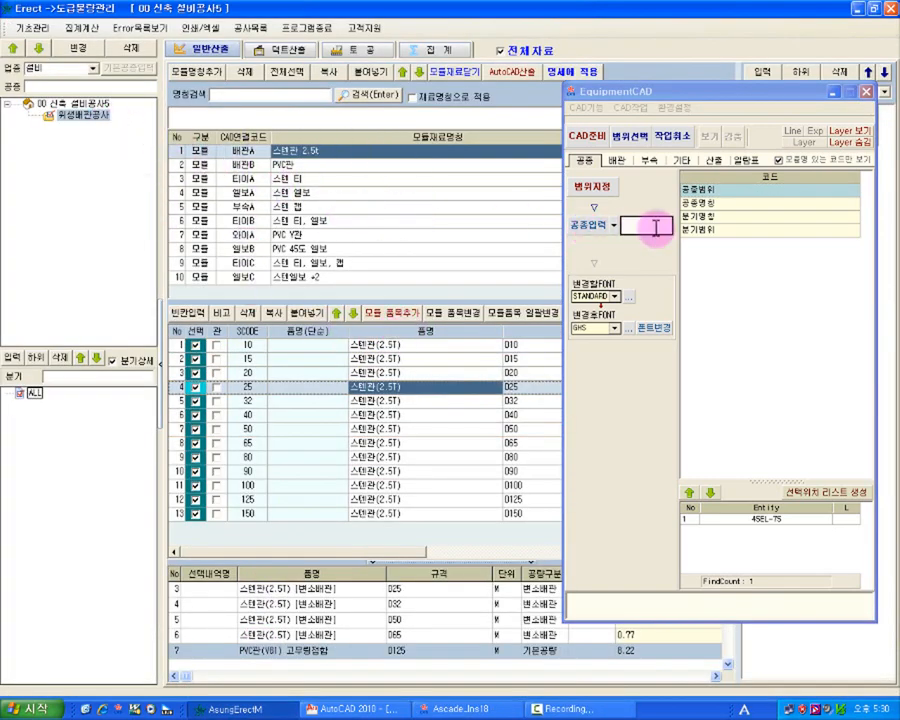
click(620, 163)
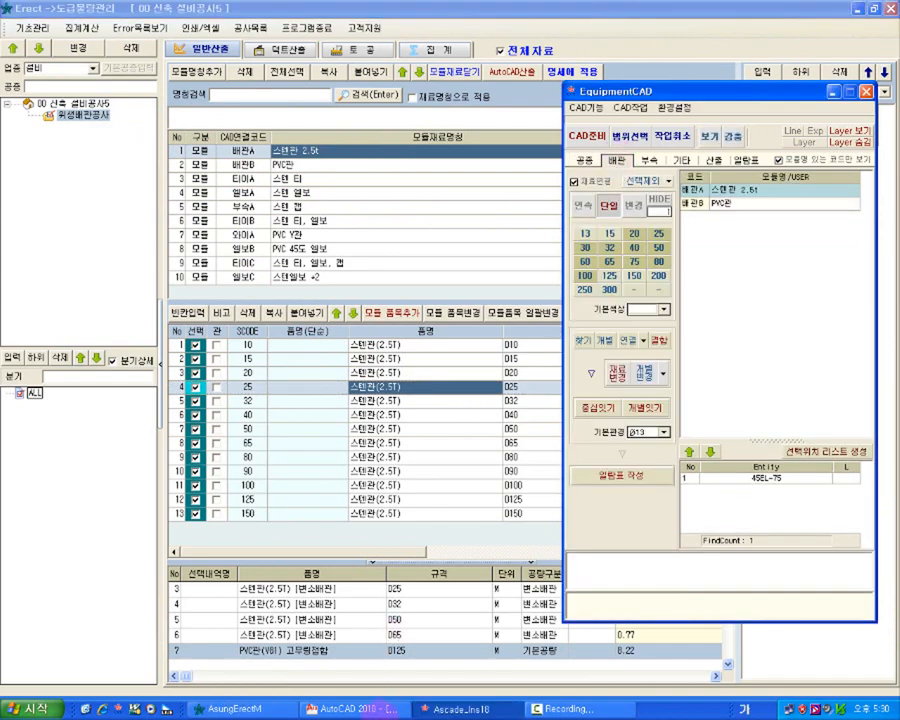
click(345, 708)
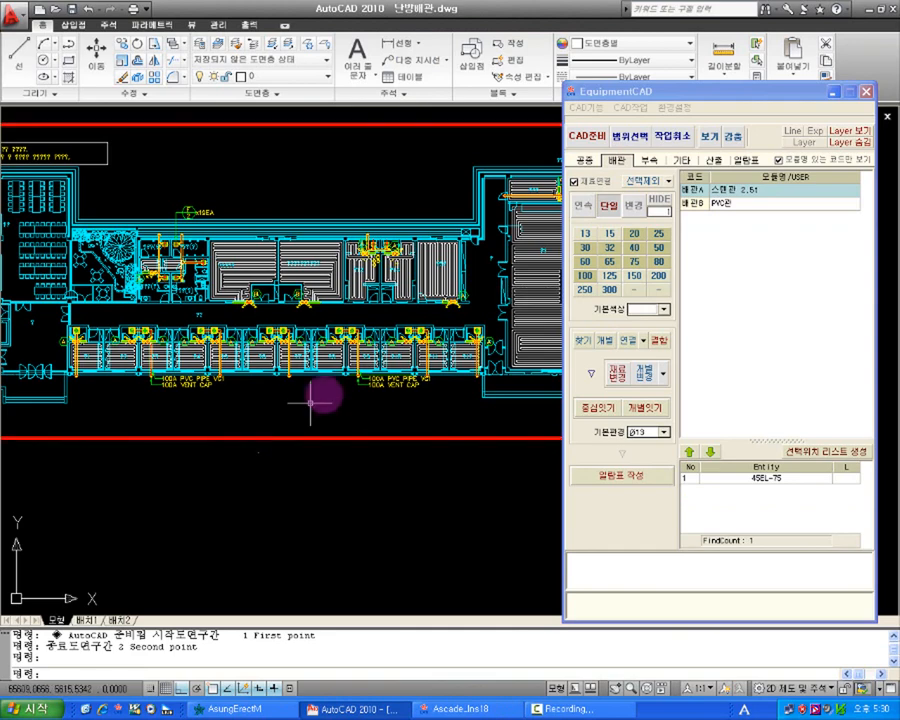
Apply the module material link (모듈재료연결) to piping code 배관A (스텐관 2.5t), and select 배관B.
scroll(265, 357, up, 3)
scroll(265, 357, up, 2)
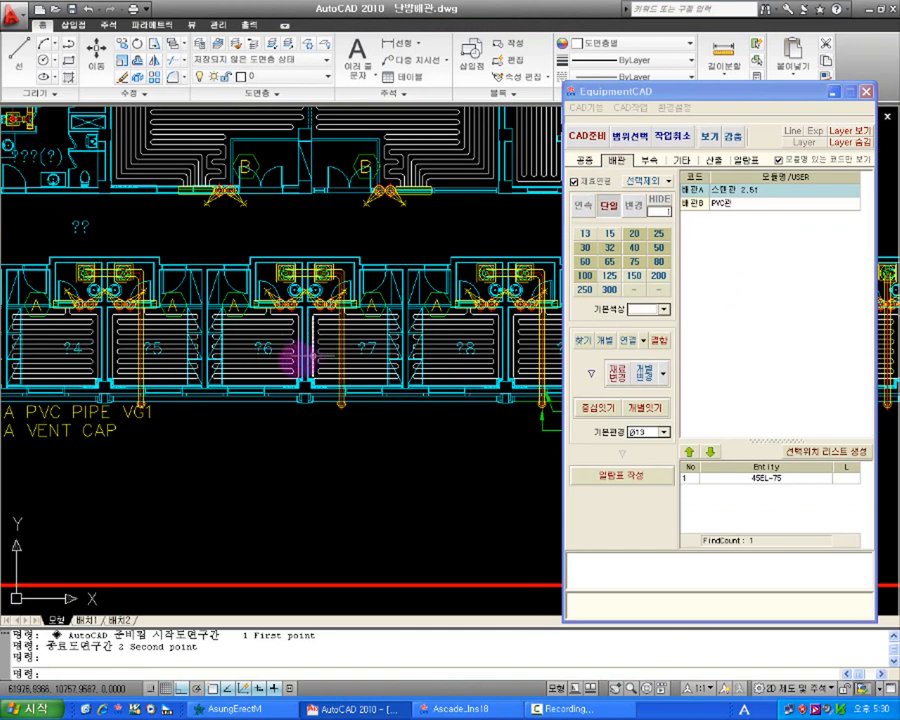
scroll(260, 360, up, 2)
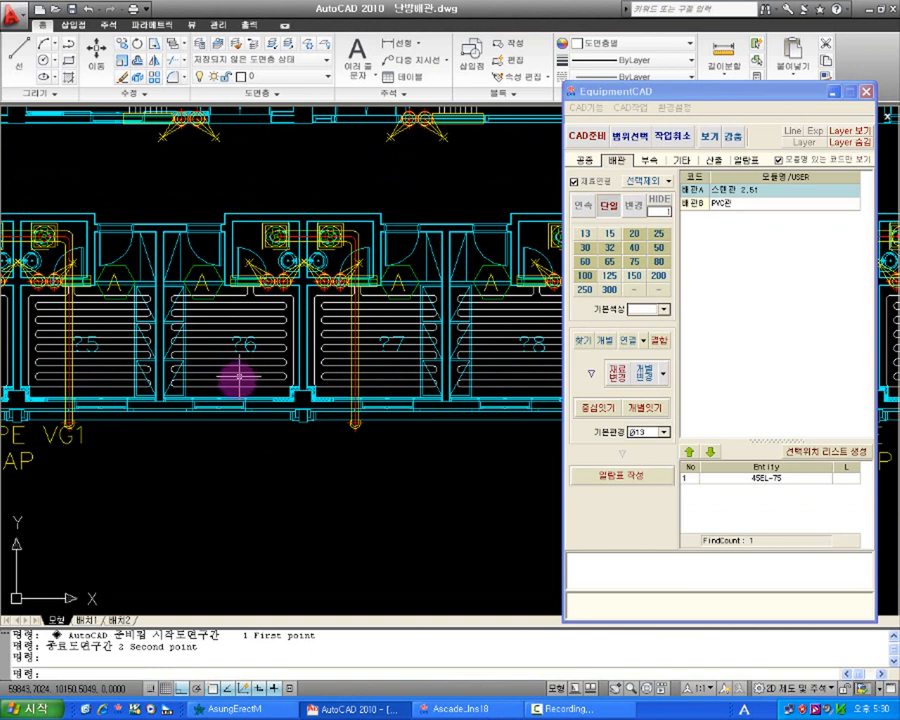
right_click(758, 248)
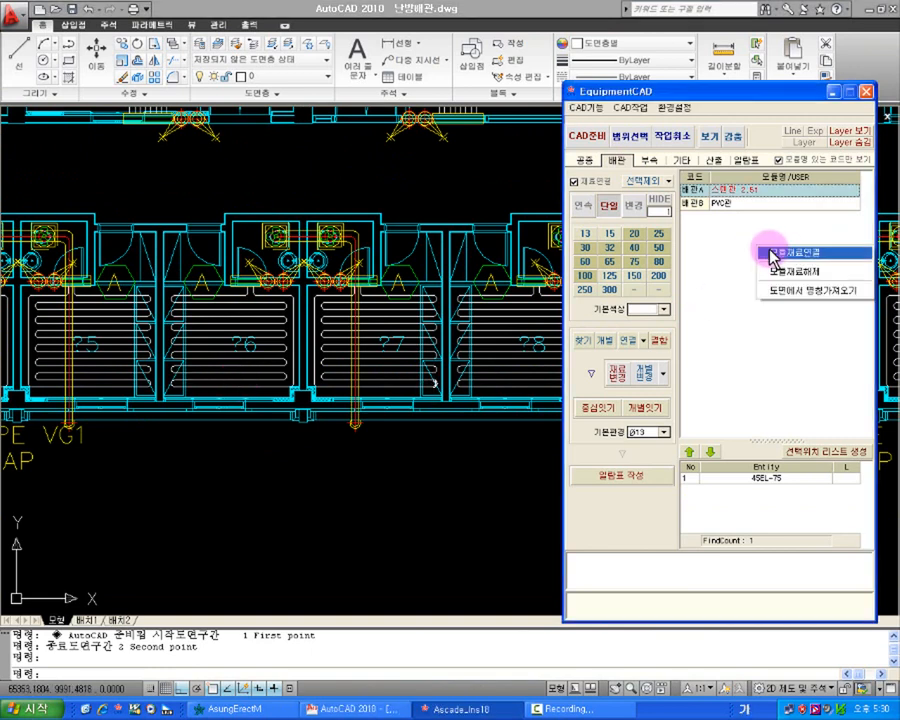
click(772, 254)
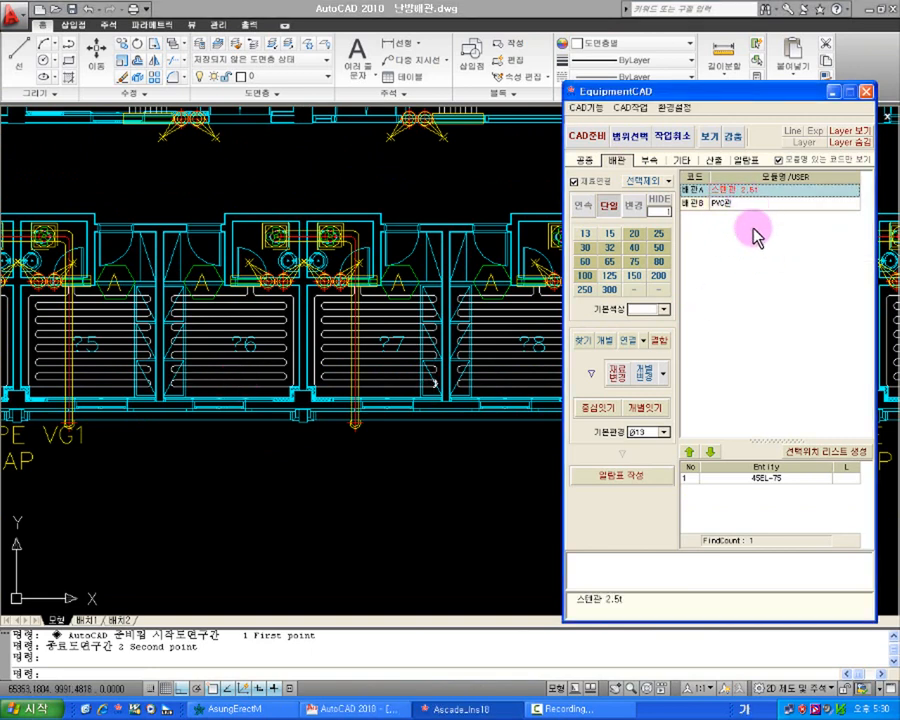
click(743, 206)
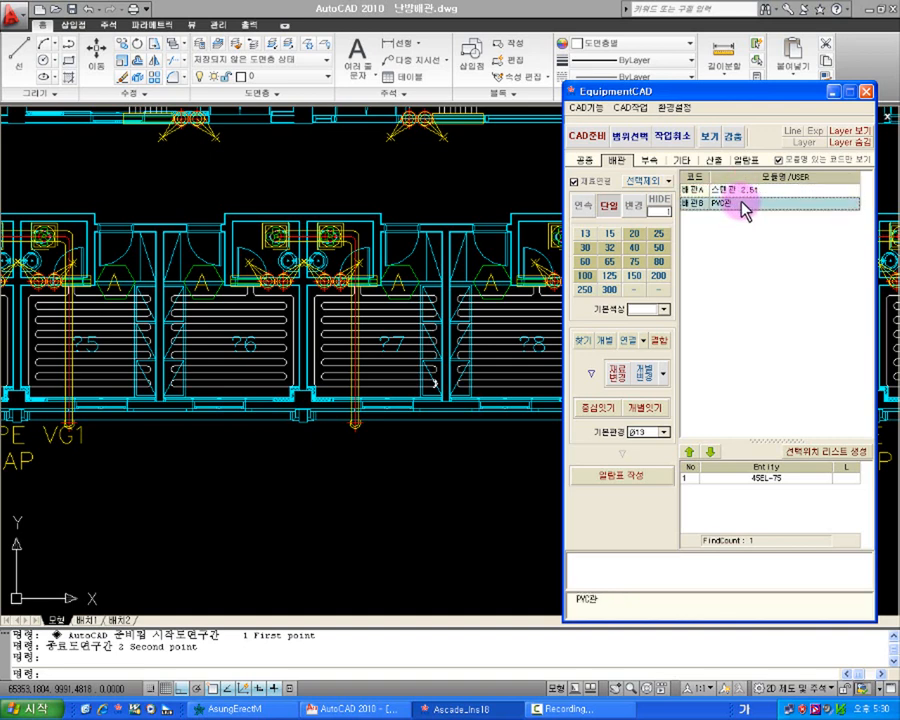
List all piping codes including those without a module name, and name code 배관C "XL관".
click(778, 160)
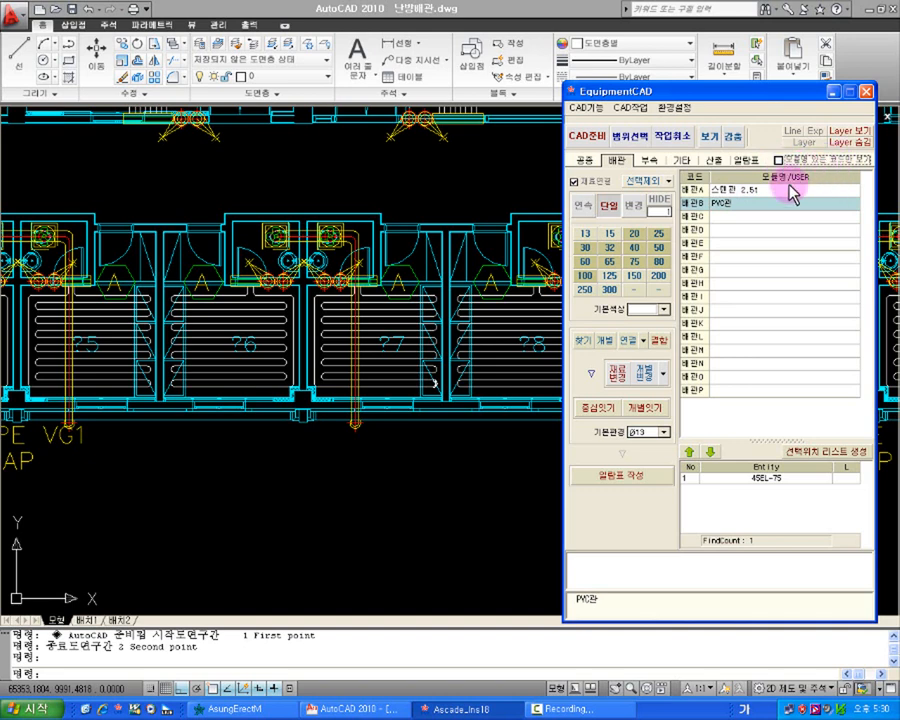
right_click(740, 216)
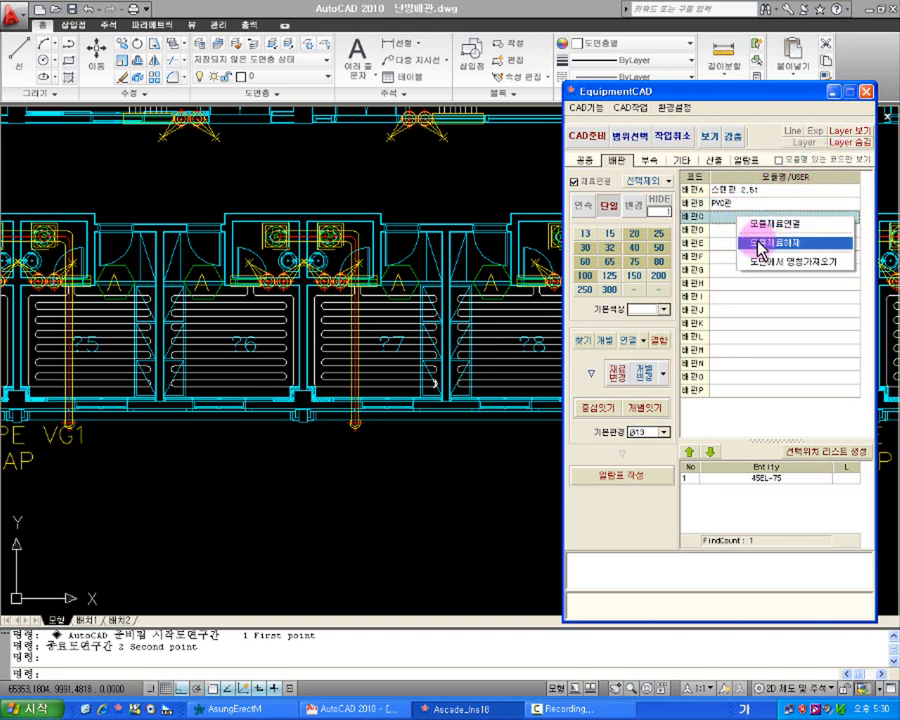
click(726, 216)
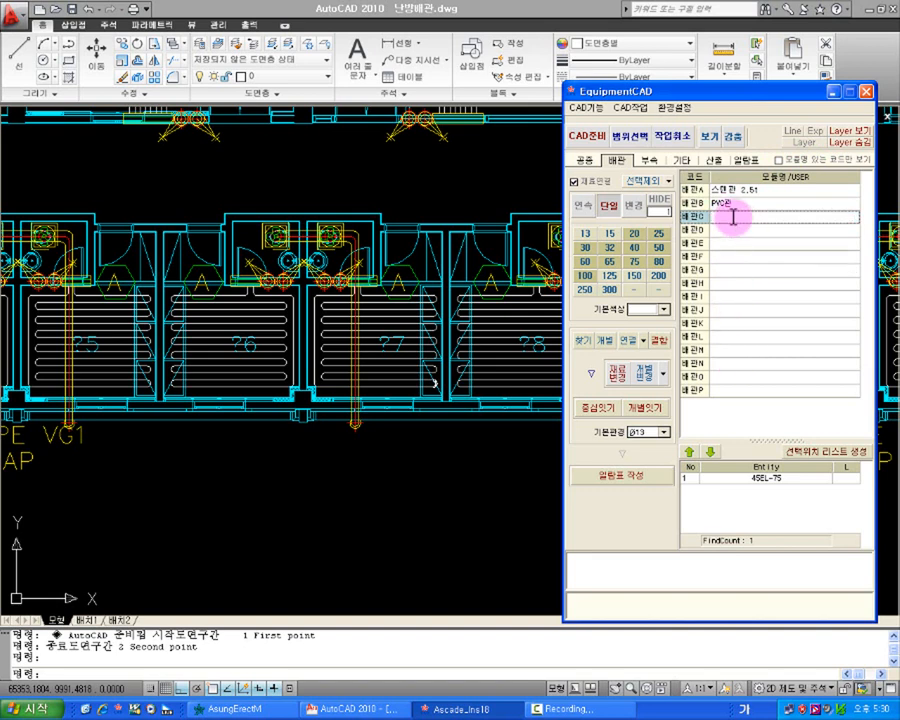
right_click(738, 208)
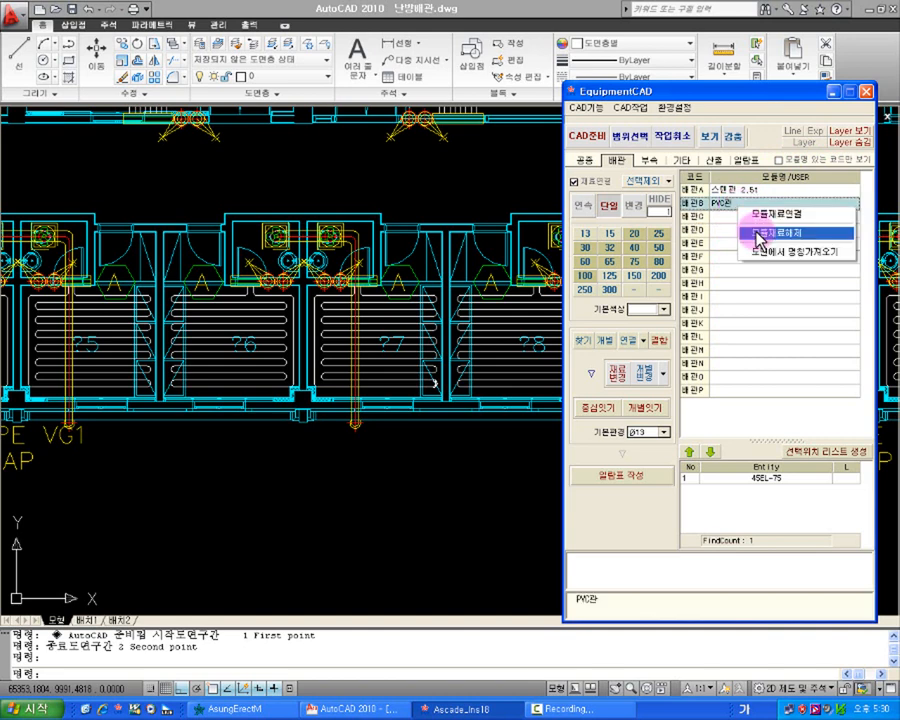
click(731, 221)
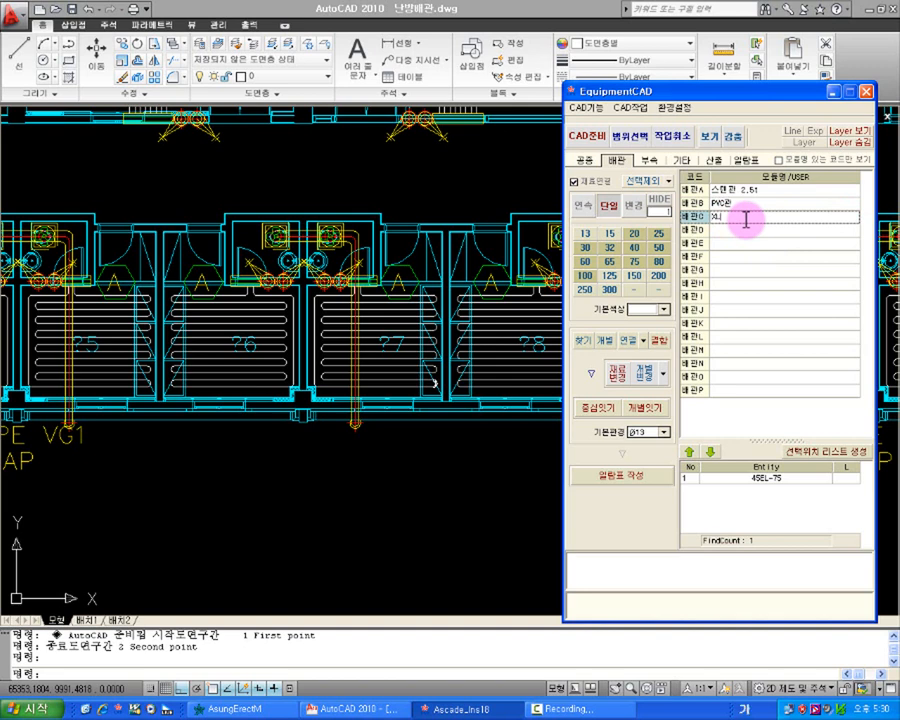
key(Return)
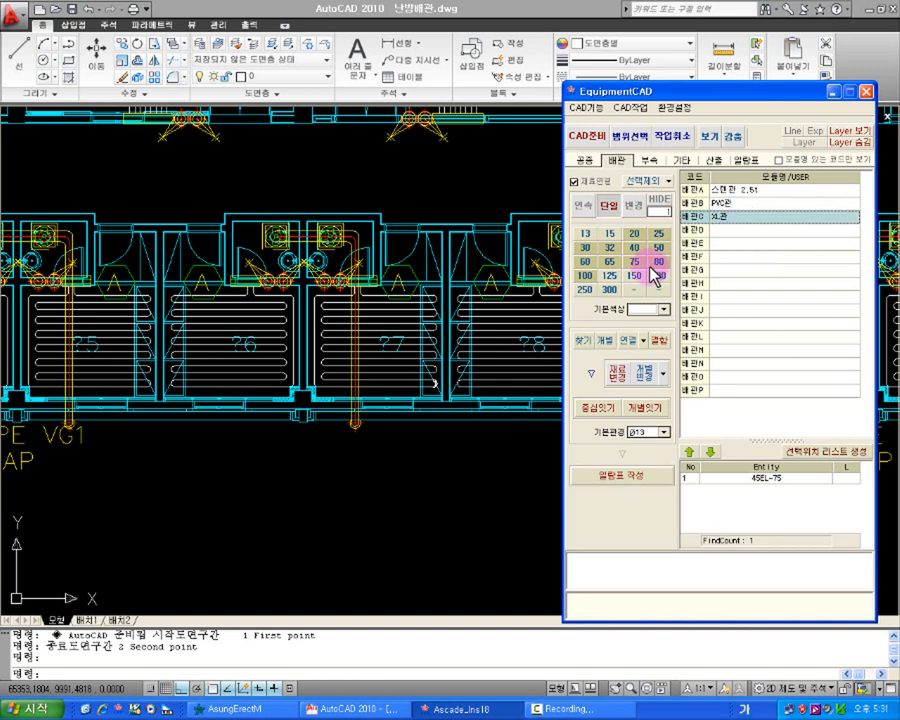
Measure the lowest horizontal heating pipe run in room 6 as a single ø15 XL관 pipe, and undo the measurement.
scroll(240, 368, up, 3)
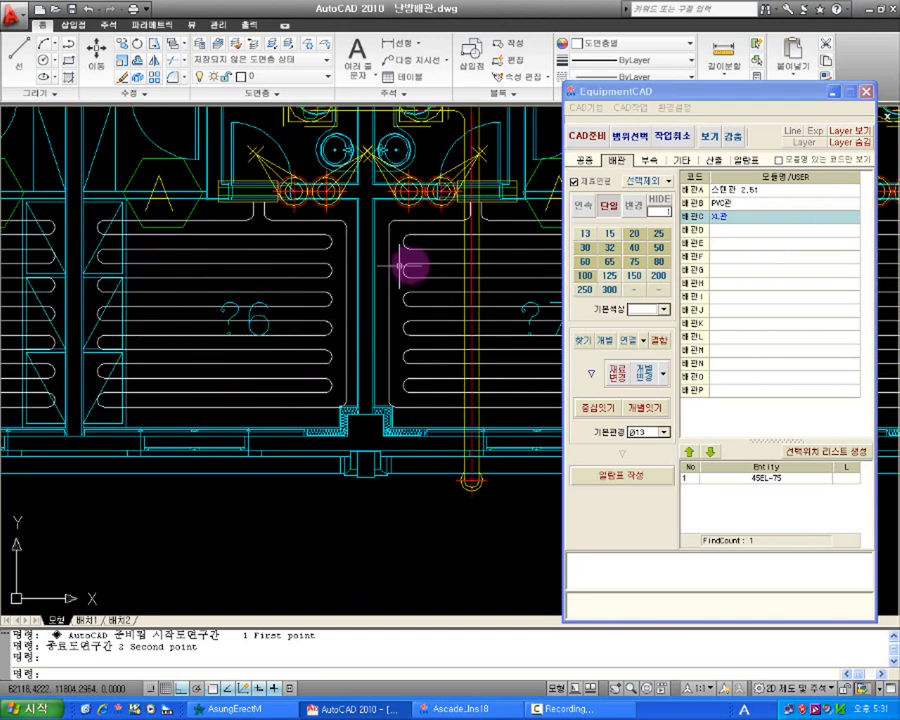
click(610, 236)
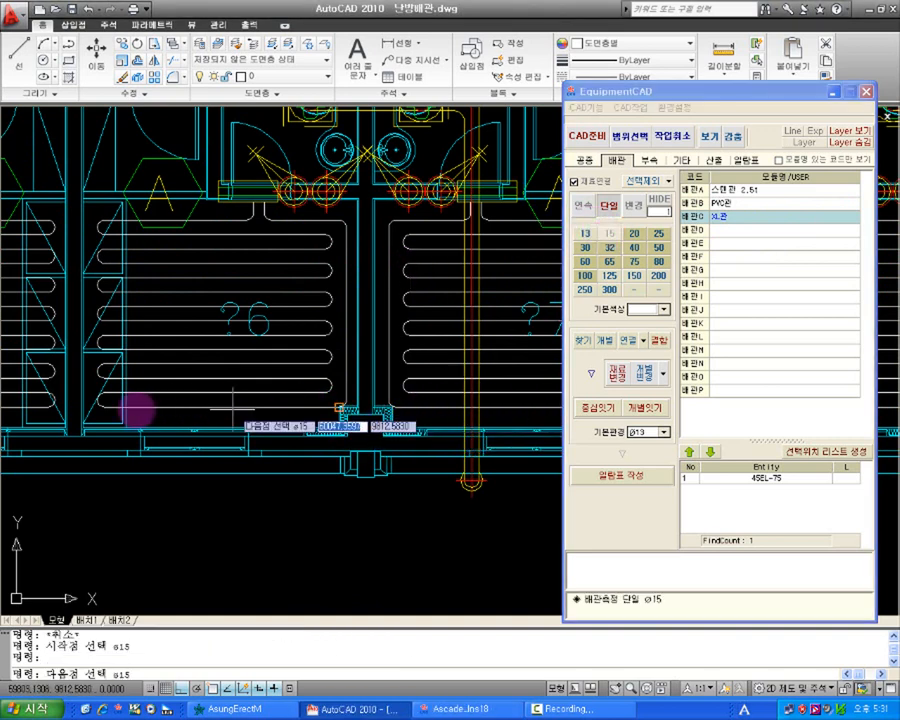
click(104, 396)
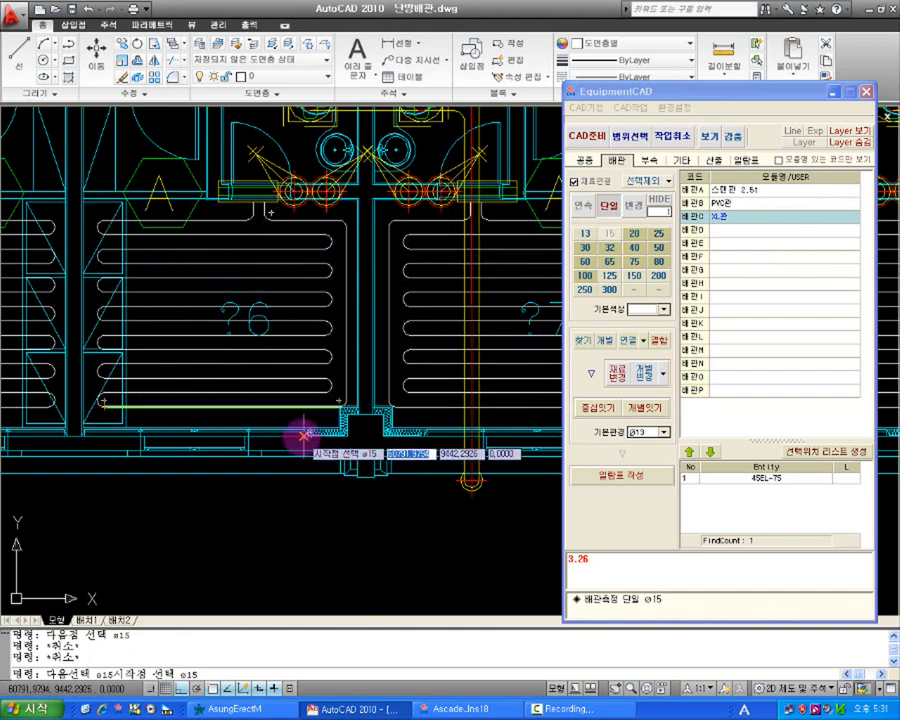
click(660, 137)
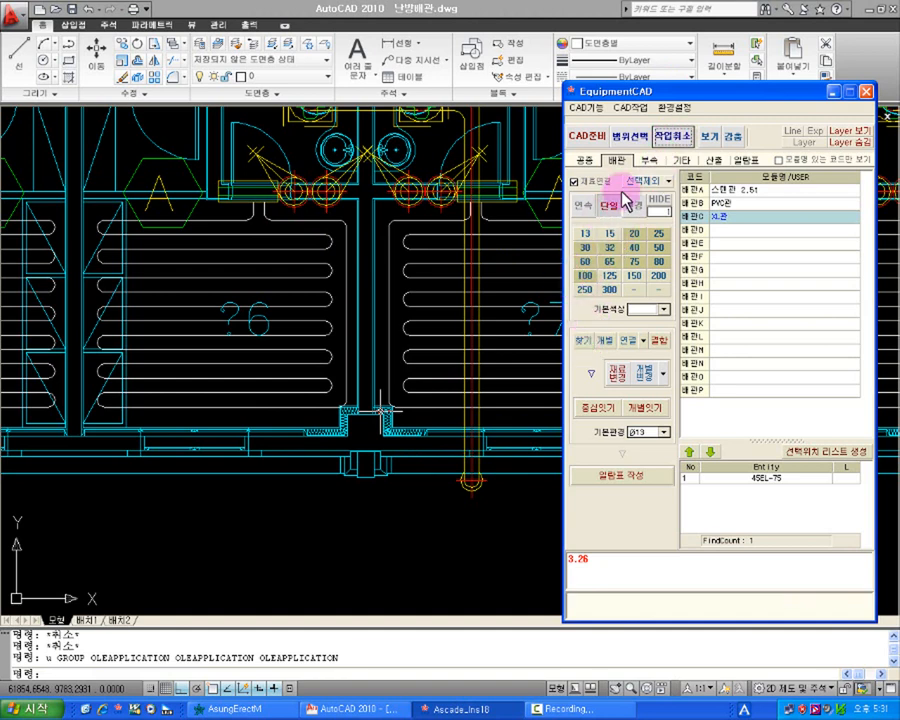
Check the fittings (부속) codes and return to the piping (배관) codes.
click(648, 166)
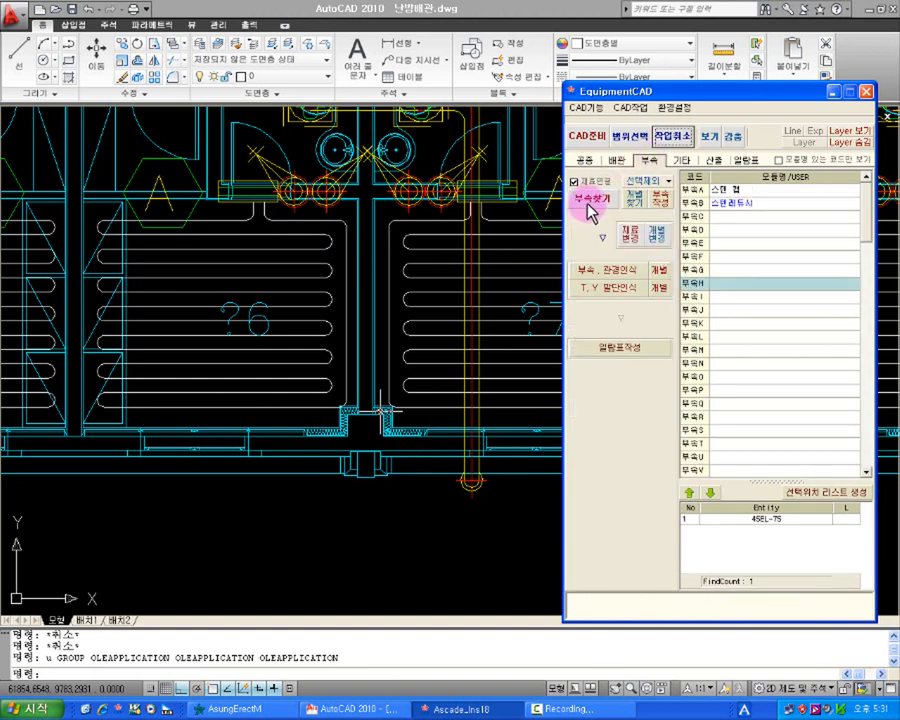
click(616, 161)
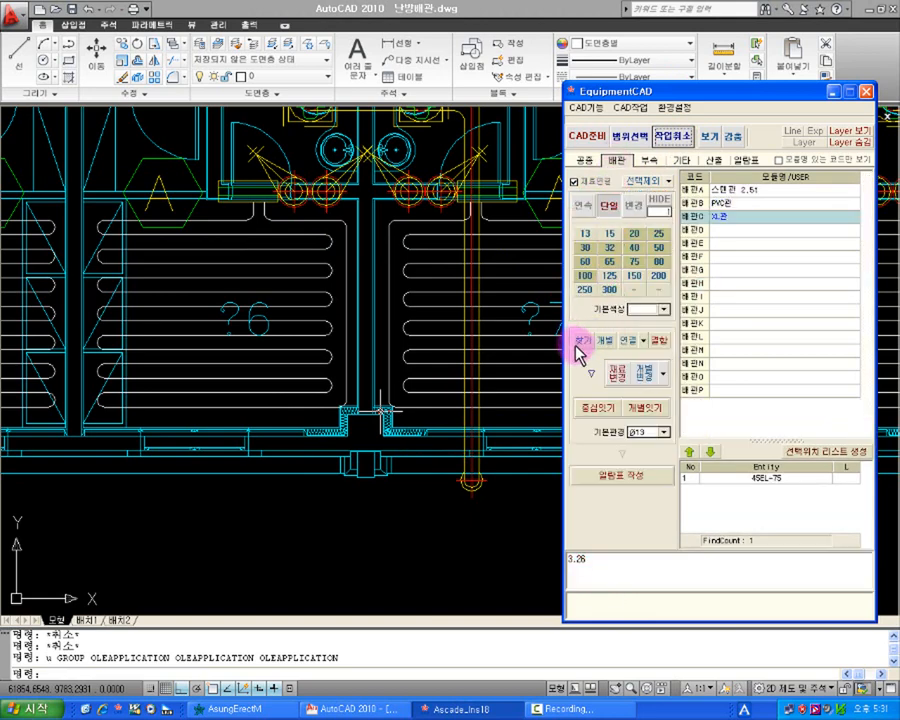
click(293, 388)
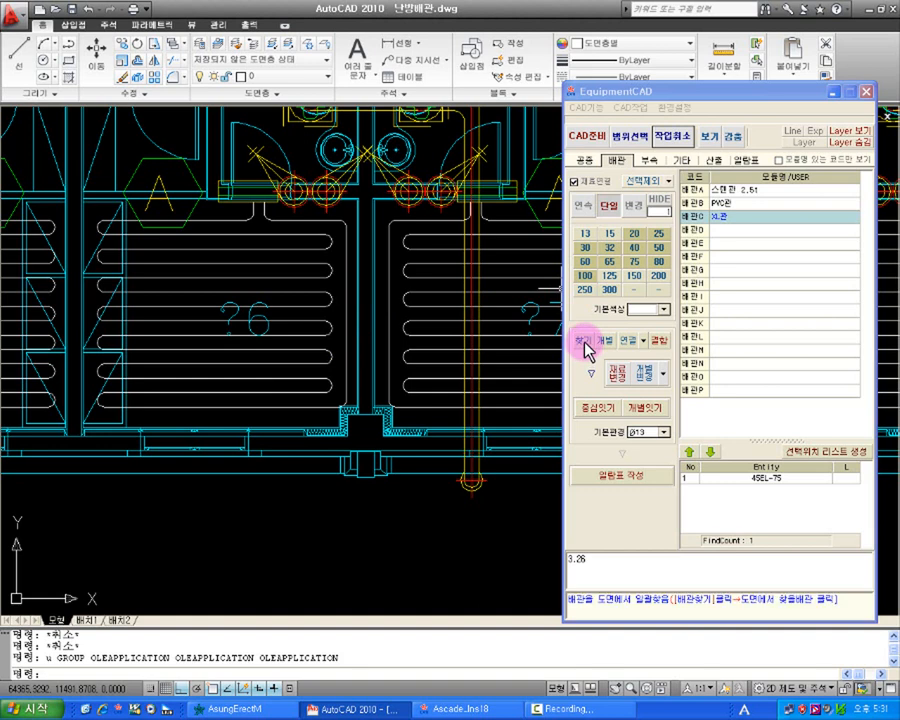
Set the default pipe diameter (기본관경) to ø15.
click(663, 432)
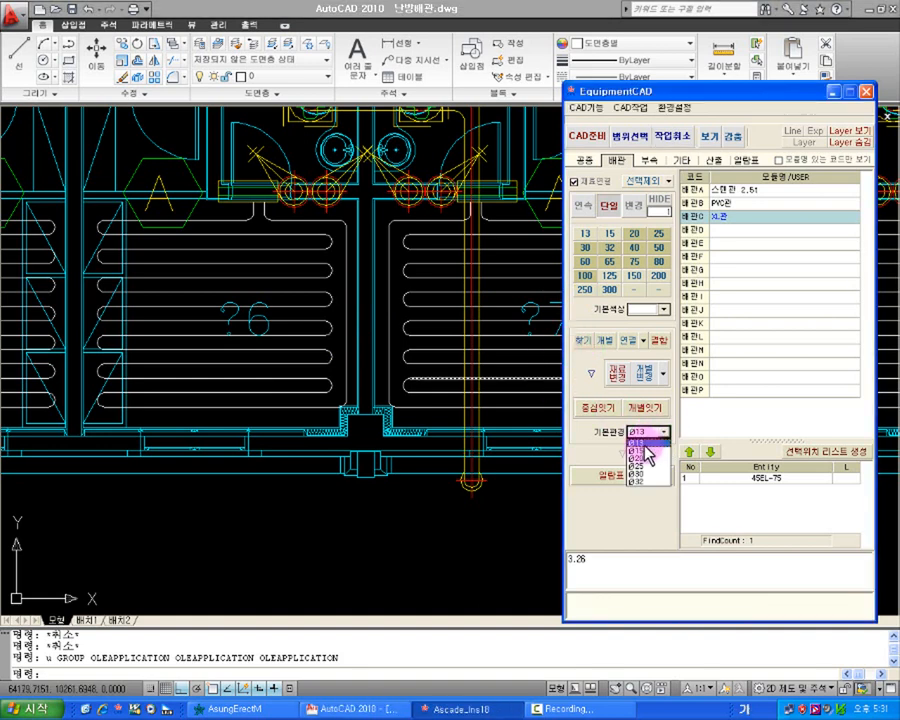
click(643, 451)
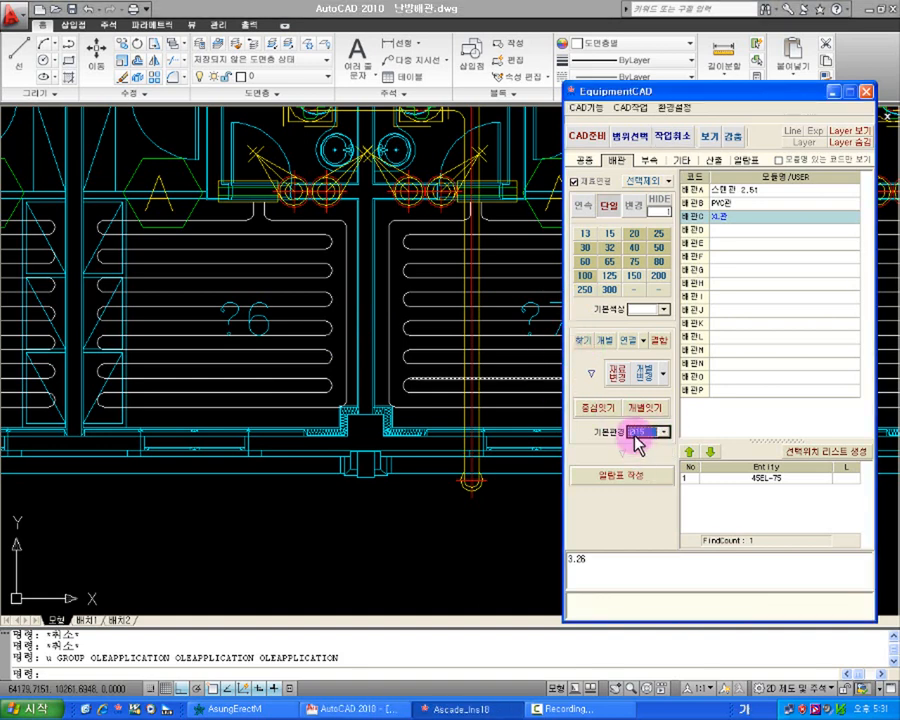
click(586, 346)
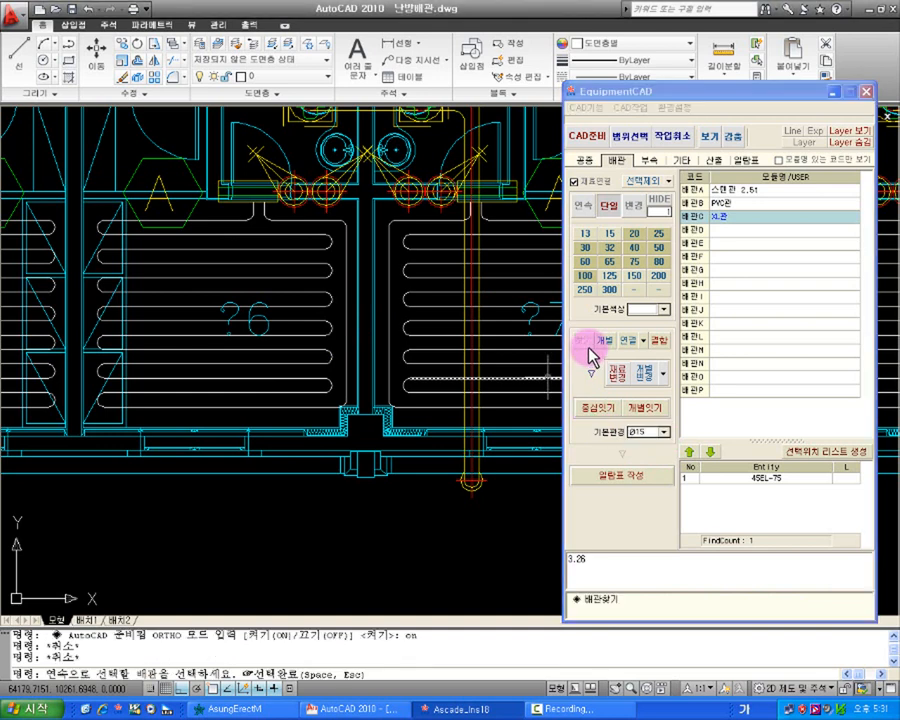
key(Escape)
click(724, 190)
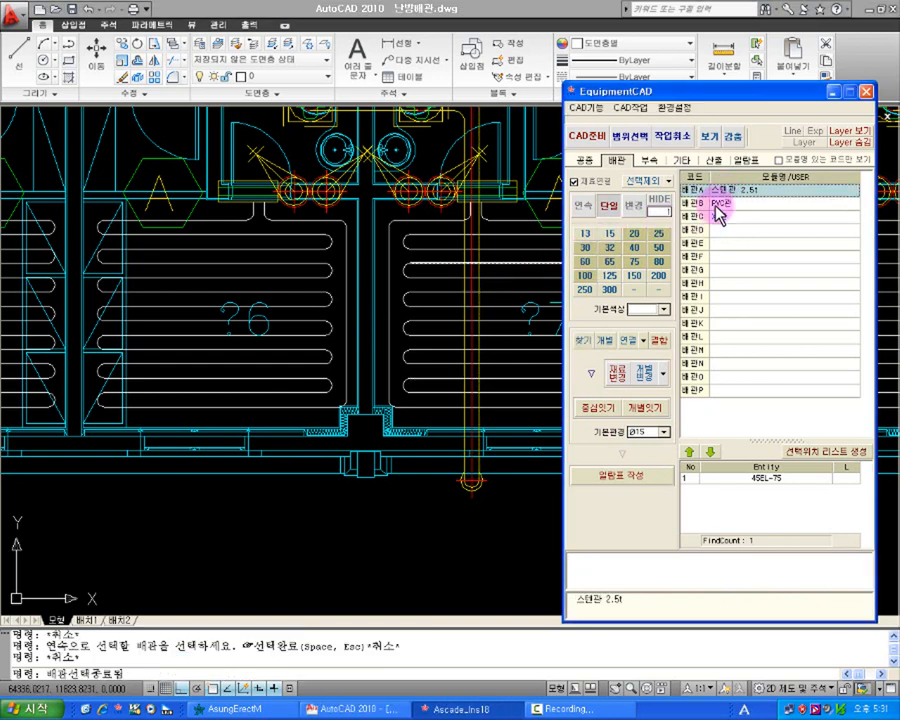
click(582, 340)
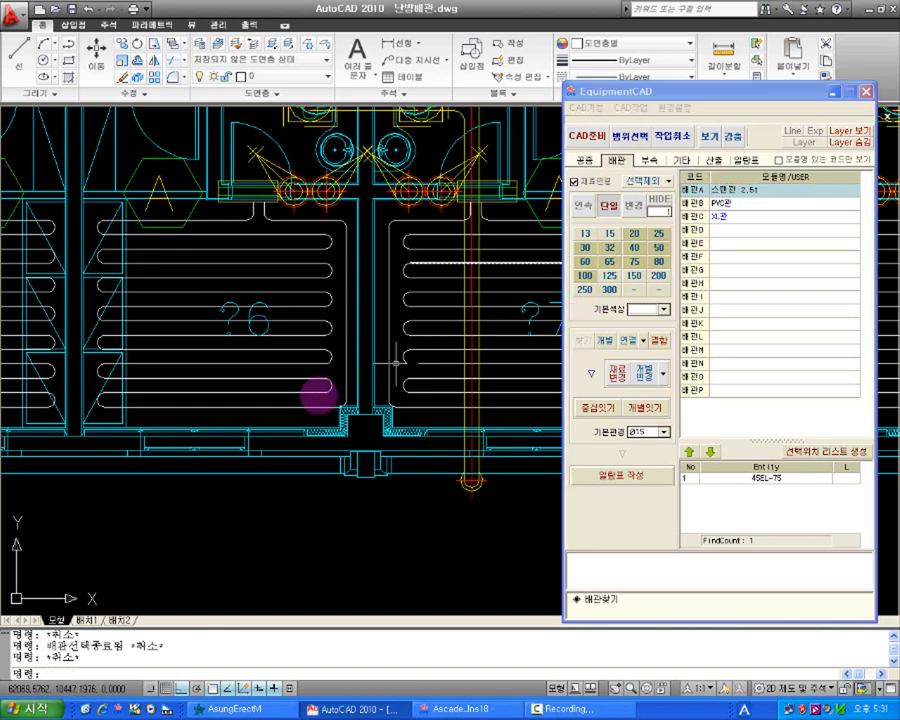
click(724, 216)
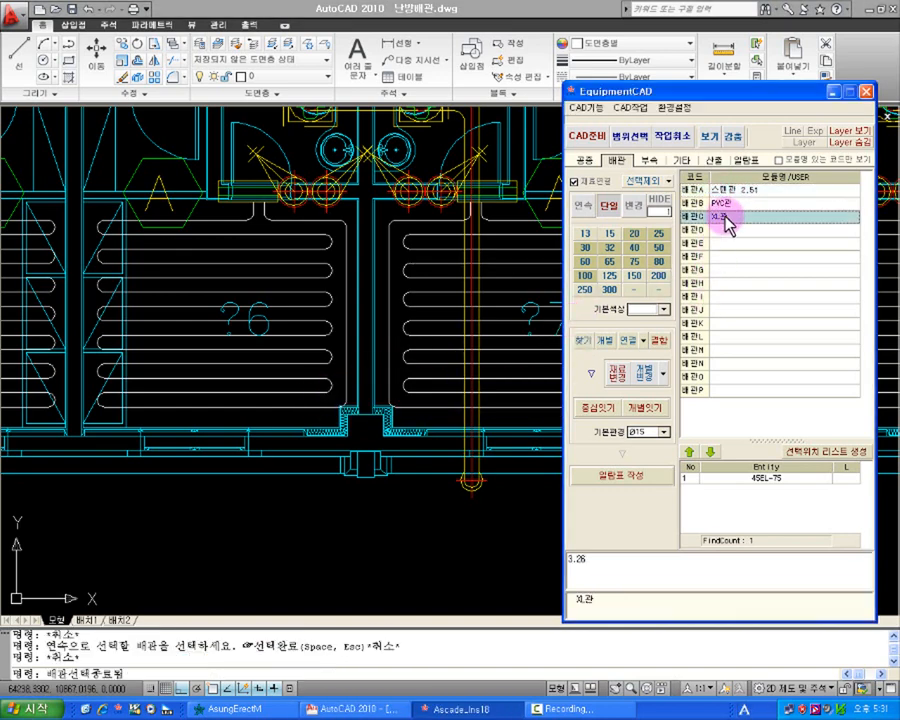
click(726, 214)
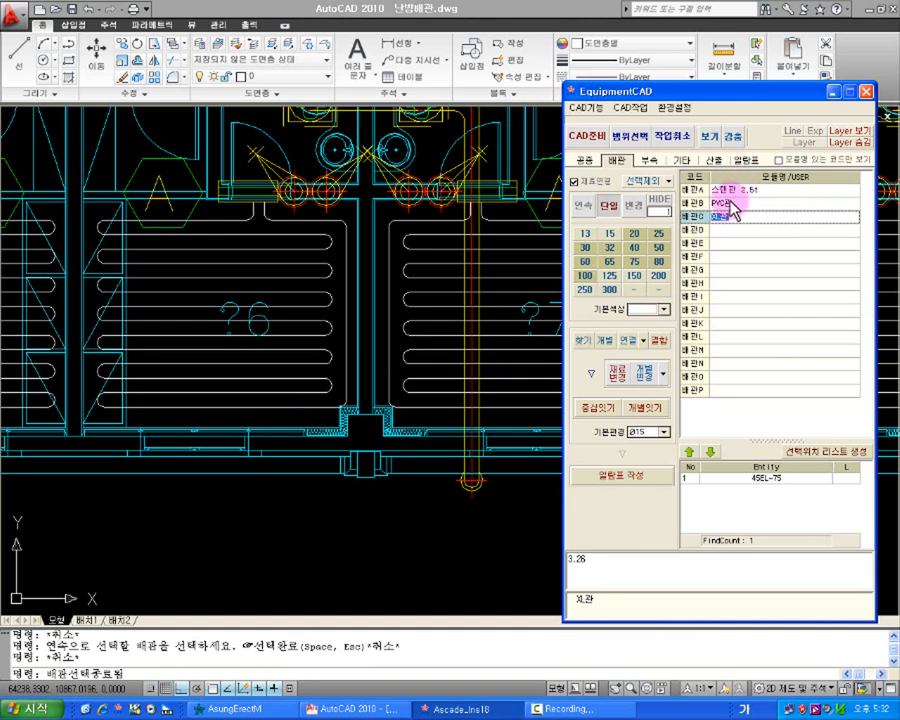
click(668, 215)
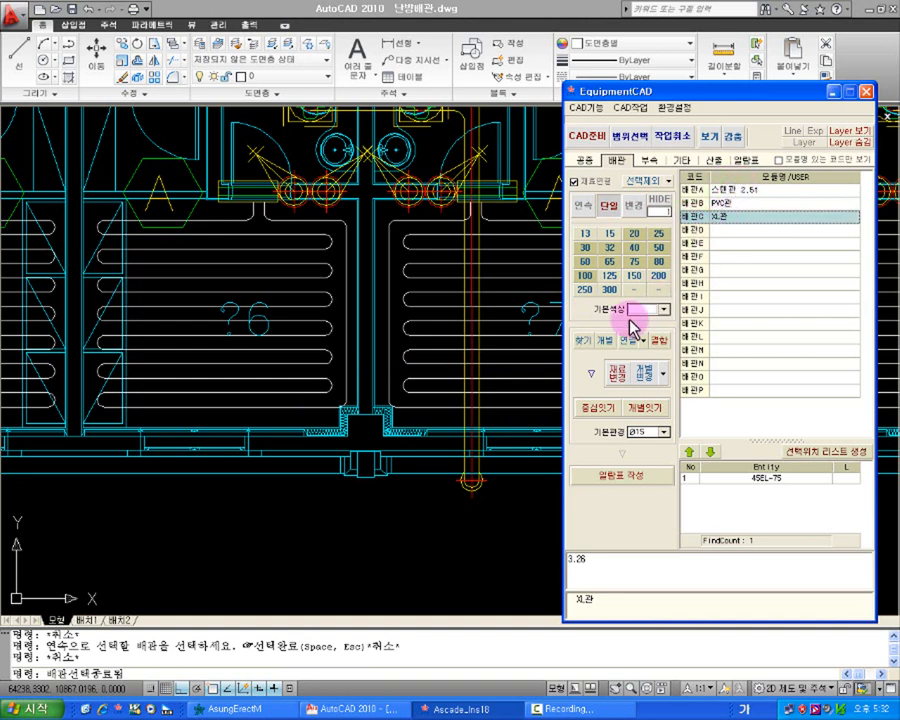
Find all heating pipes matching the lowest horizontal run in room 6 and take them off under piping code 배관C (XL관).
click(583, 340)
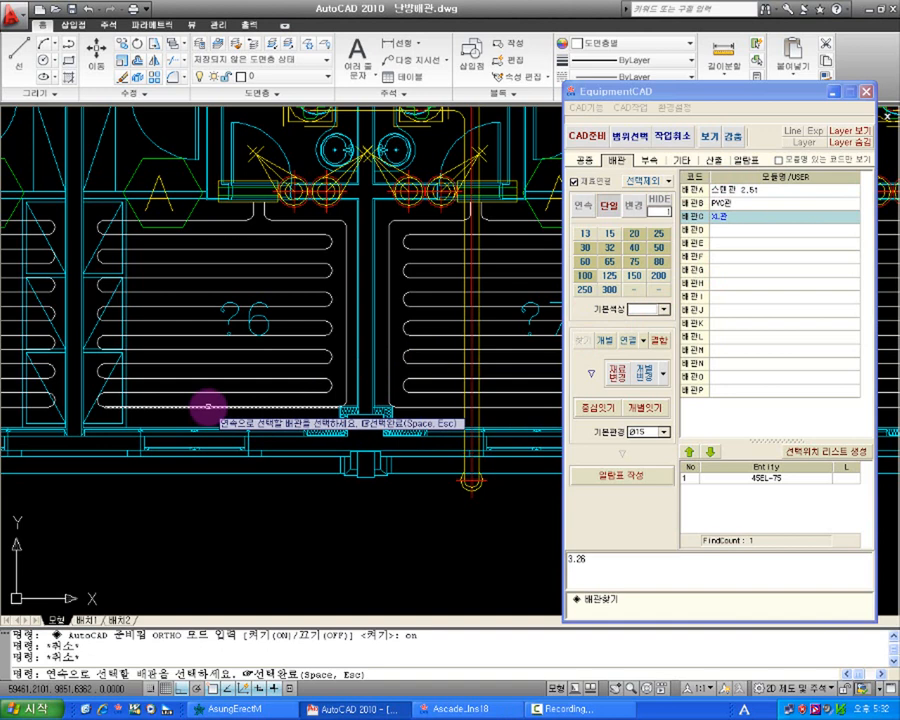
click(208, 406)
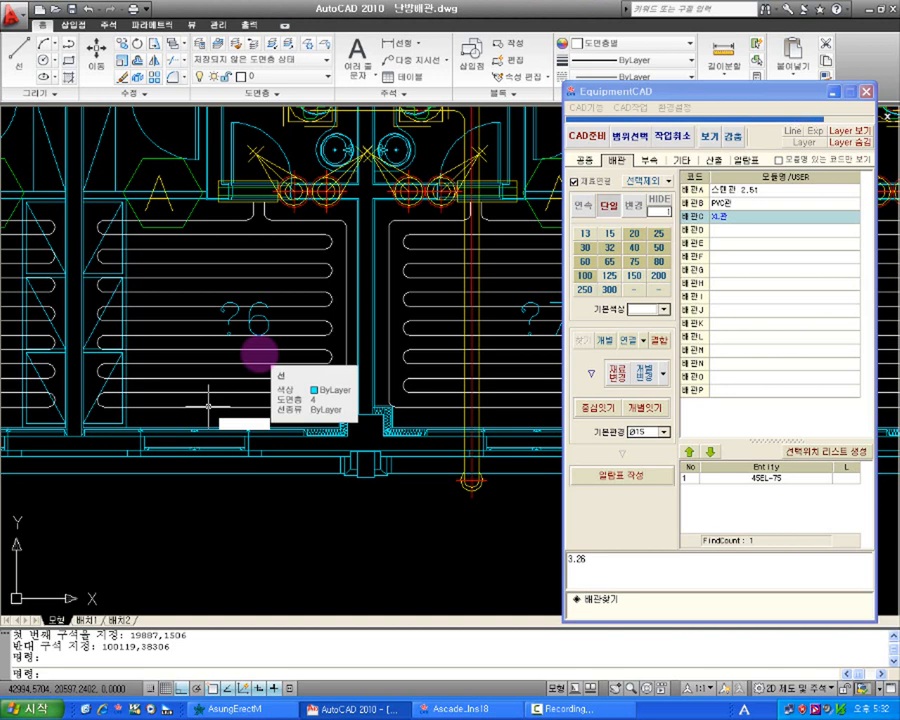
text(z)
key(Return)
text(P)
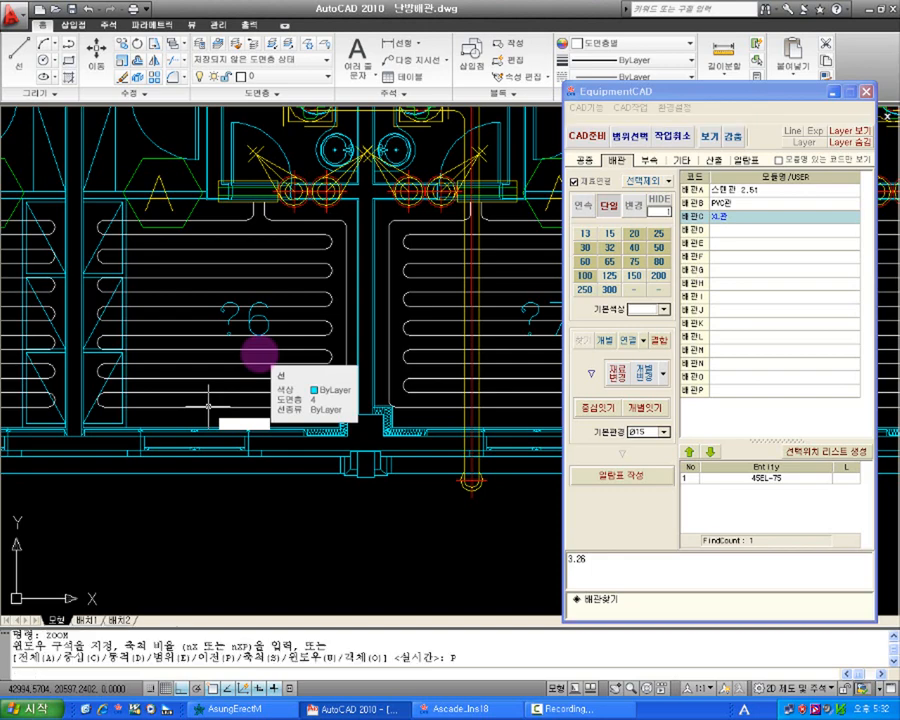
key(Escape)
key(Escape)
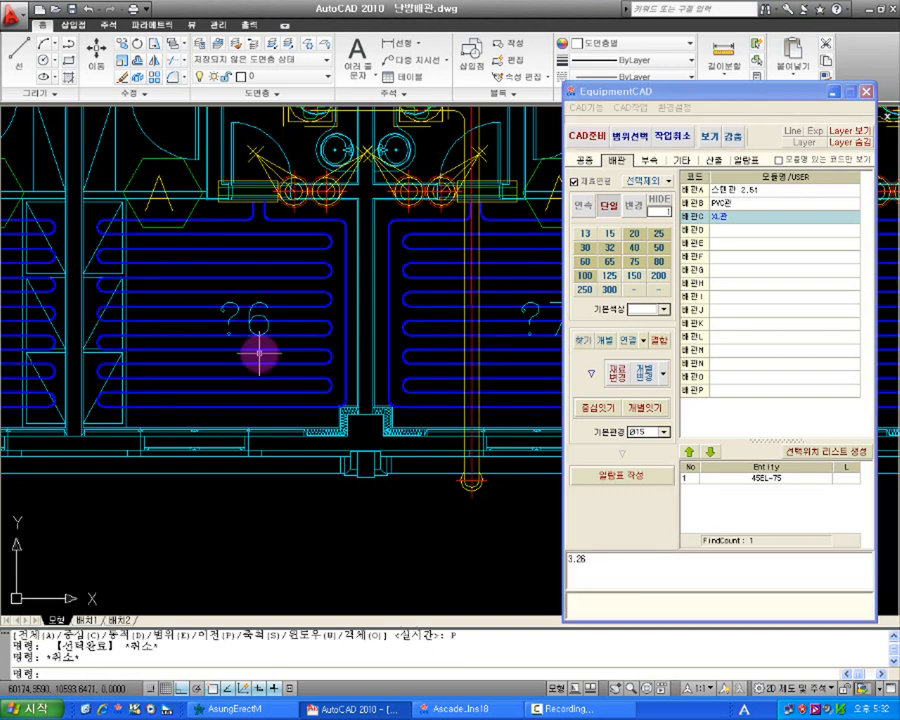
Exclude the top and left border lines of the Note box from the found XL관 pipes with 선택제외.
scroll(264, 342, down, 6)
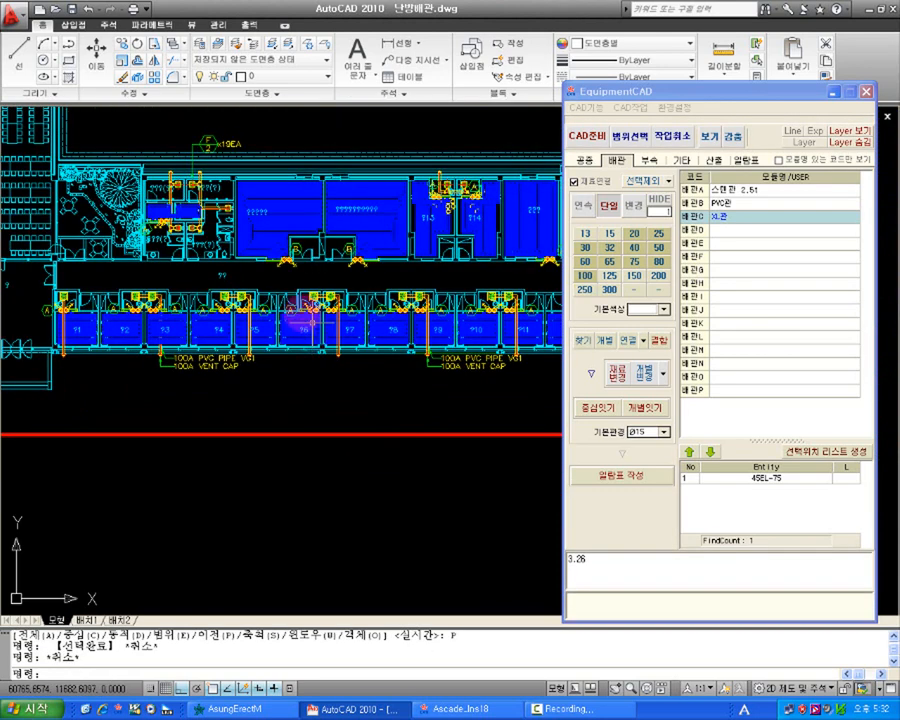
middle_drag(266, 304, 150, 310)
mouse_move(426, 280)
middle_down()
mouse_move(278, 260)
mouse_move(462, 317)
mouse_move(231, 267)
mouse_move(201, 195)
mouse_move(233, 240)
middle_up()
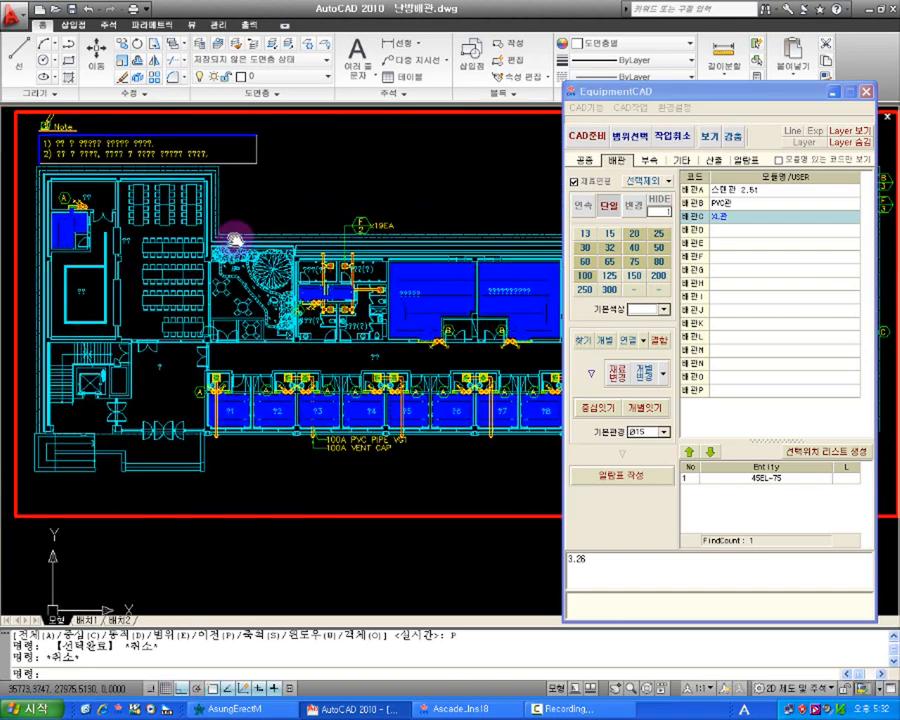
scroll(220, 235, down, 1)
scroll(240, 150, up, 1)
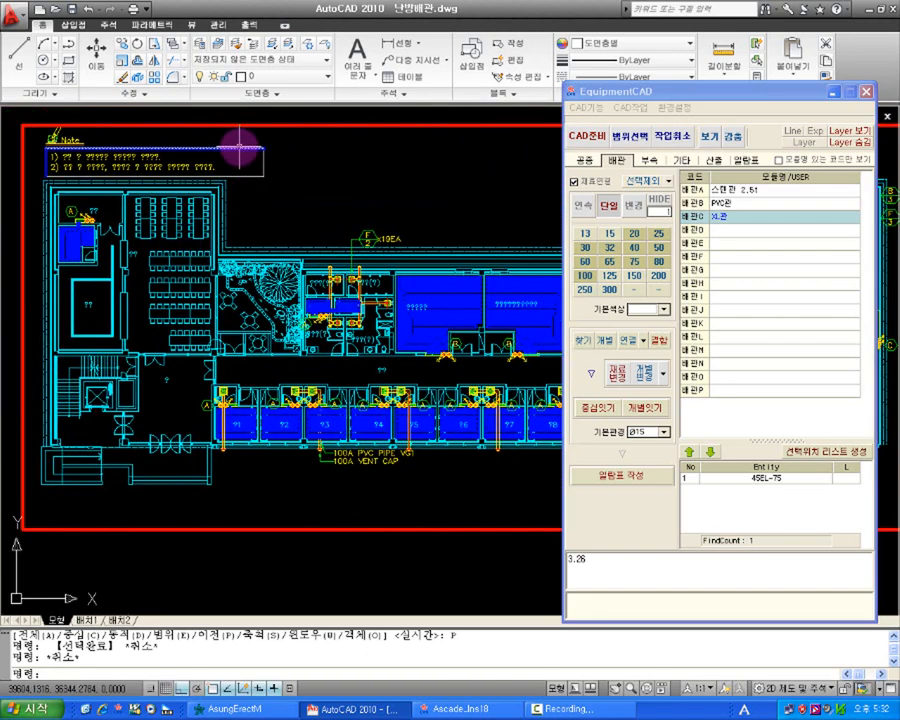
scroll(147, 145, up, 2)
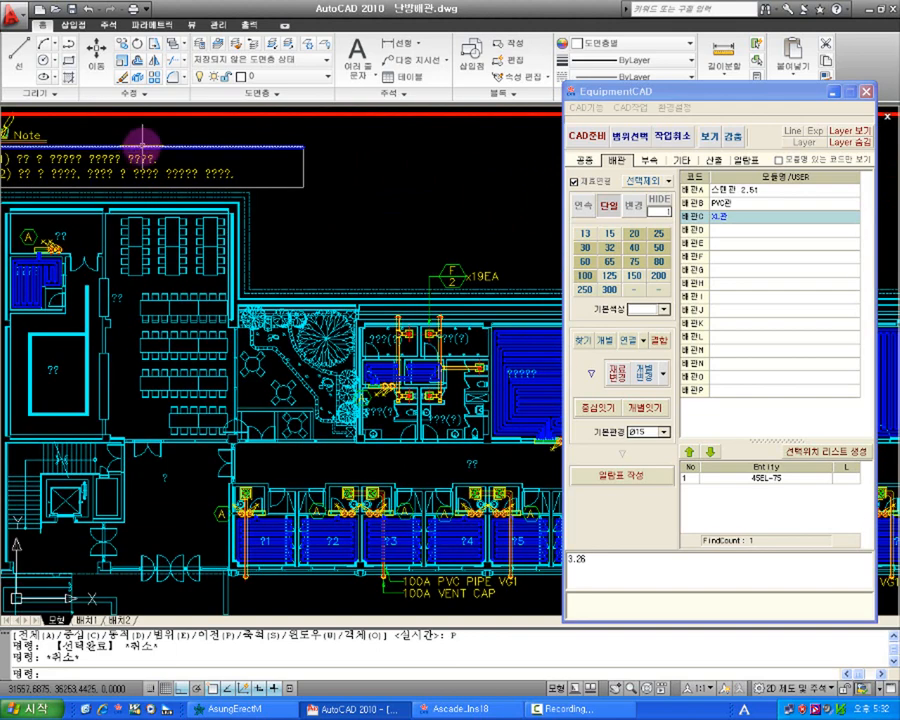
mouse_move(140, 140)
middle_down()
mouse_move(212, 200)
mouse_move(327, 197)
middle_up()
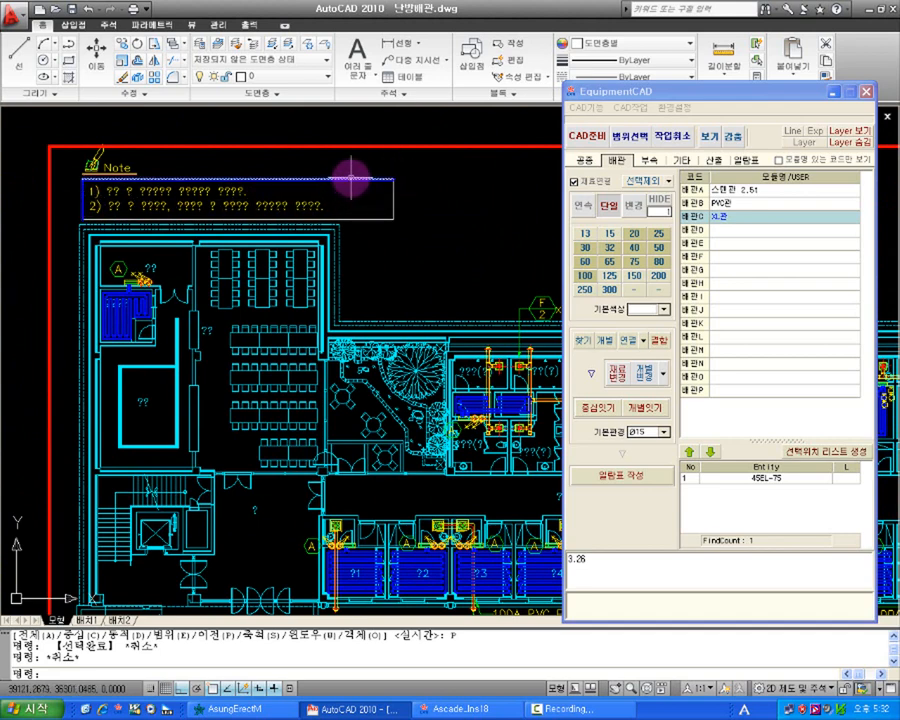
click(658, 187)
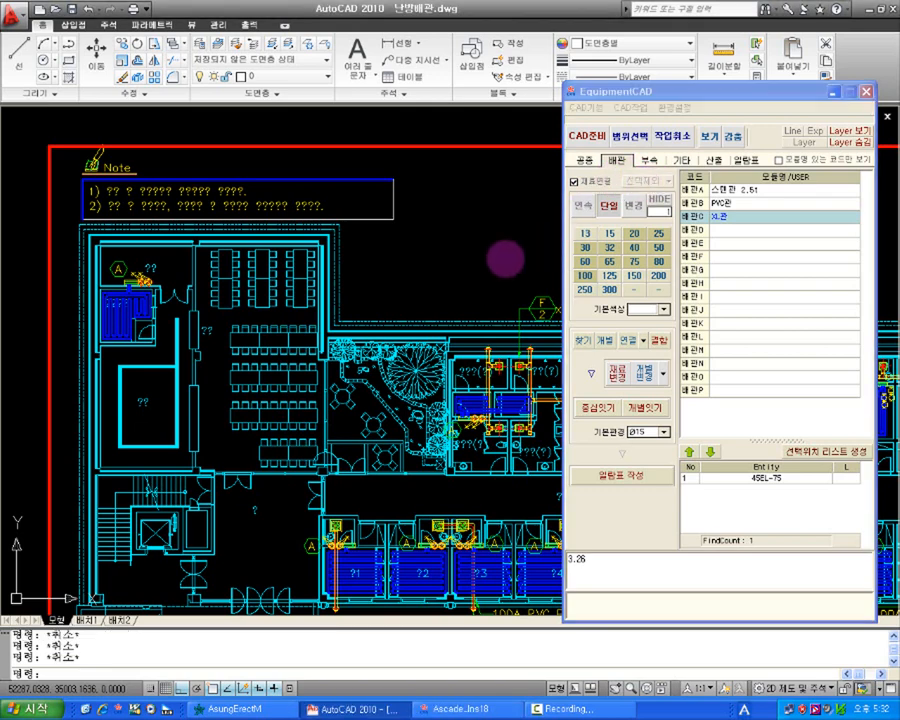
click(370, 183)
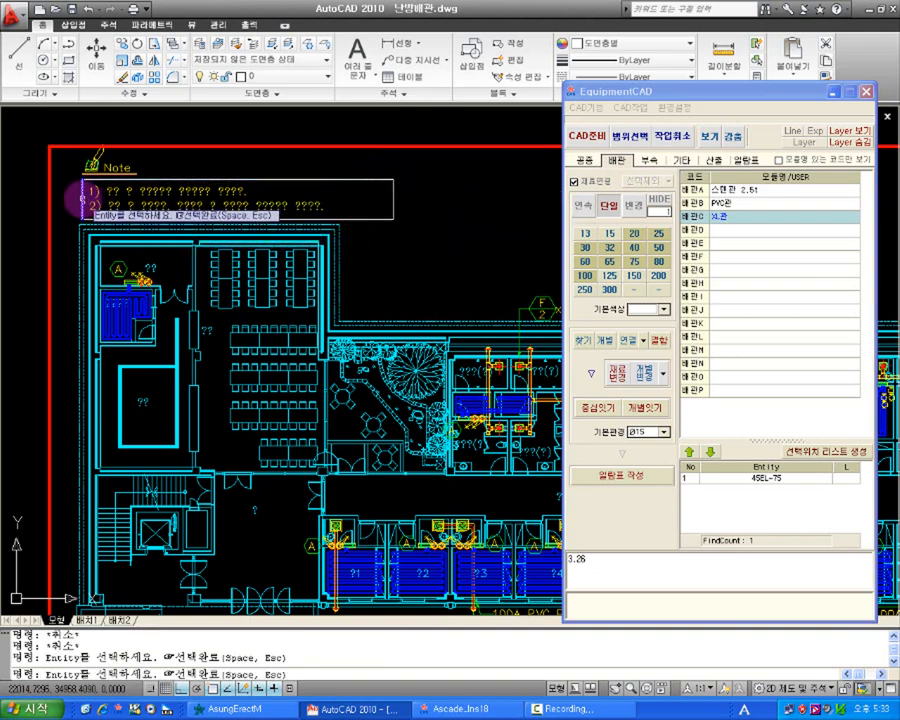
click(88, 198)
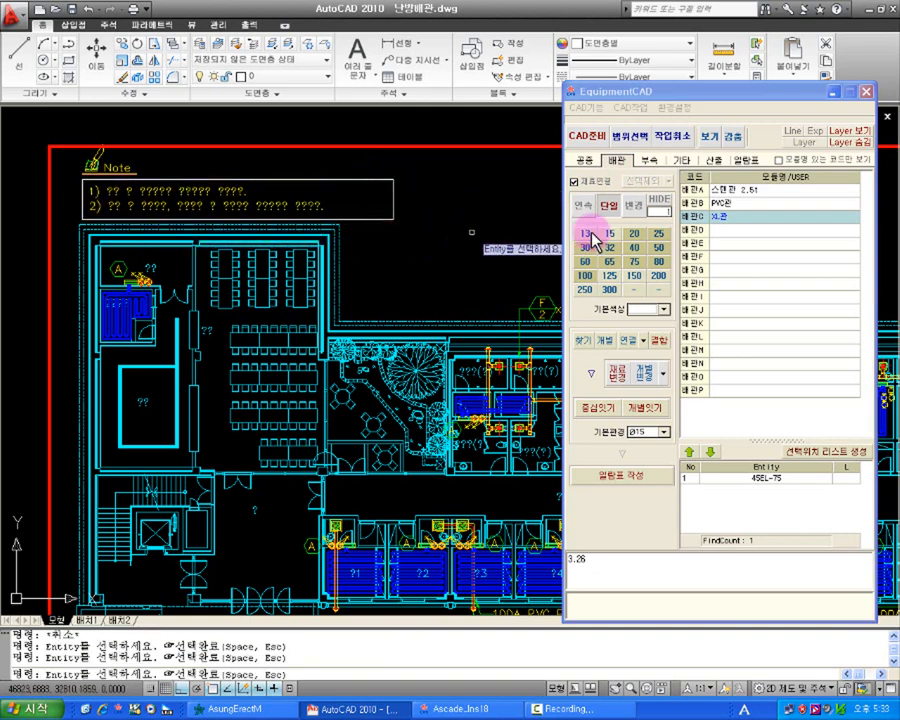
key(Escape)
key(Escape)
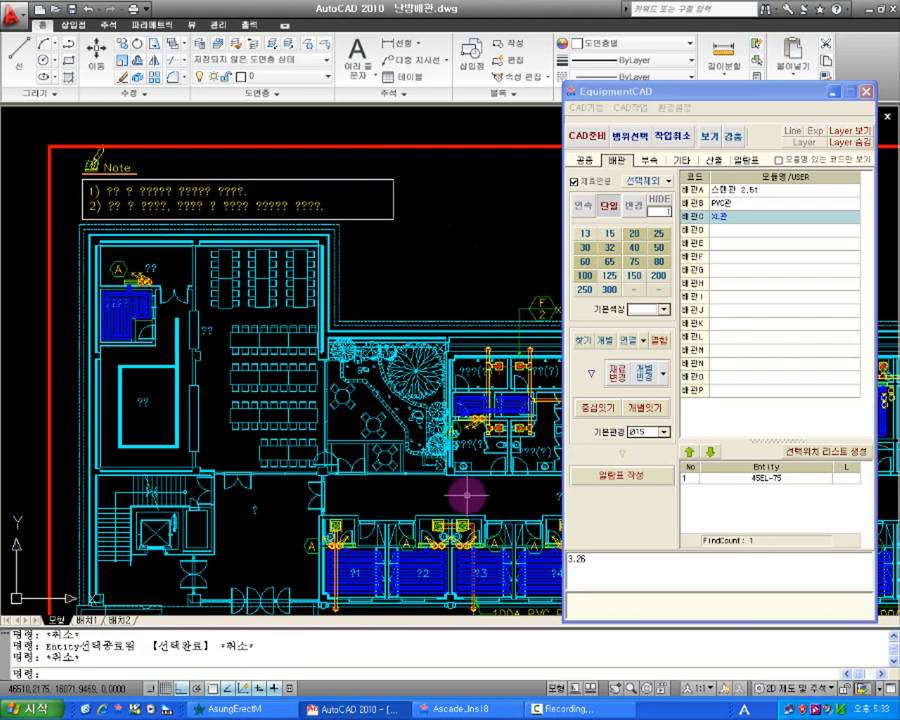
Examine the found XL관 heating pipe loops along the row of rooms, up close at rooms 4 to 6.
mouse_move(467, 494)
middle_down()
mouse_move(358, 414)
mouse_move(341, 416)
middle_up()
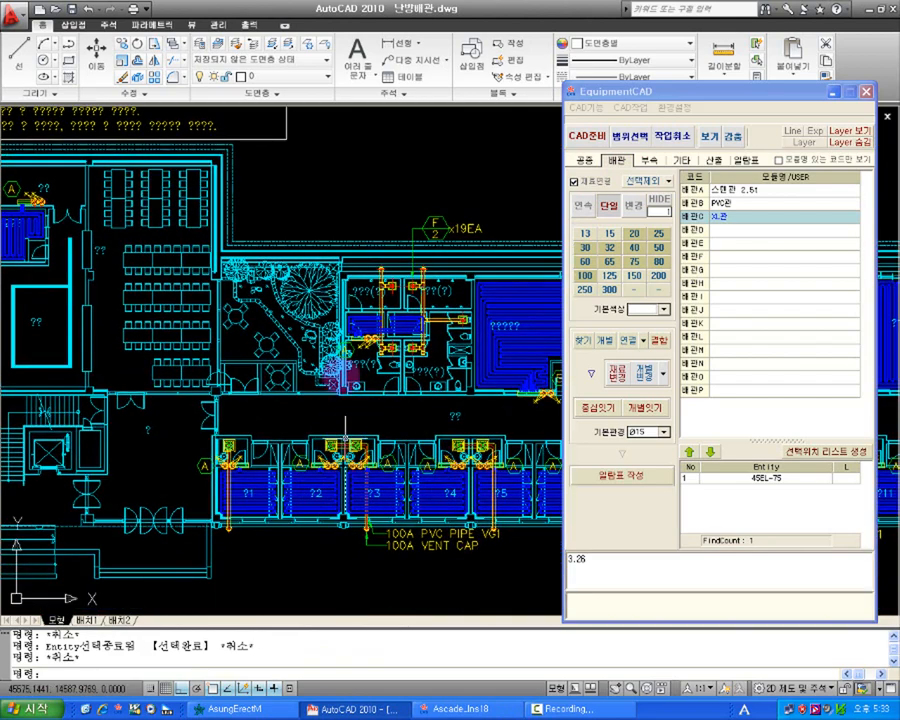
middle_drag(221, 155, 279, 217)
middle_drag(421, 375, 203, 253)
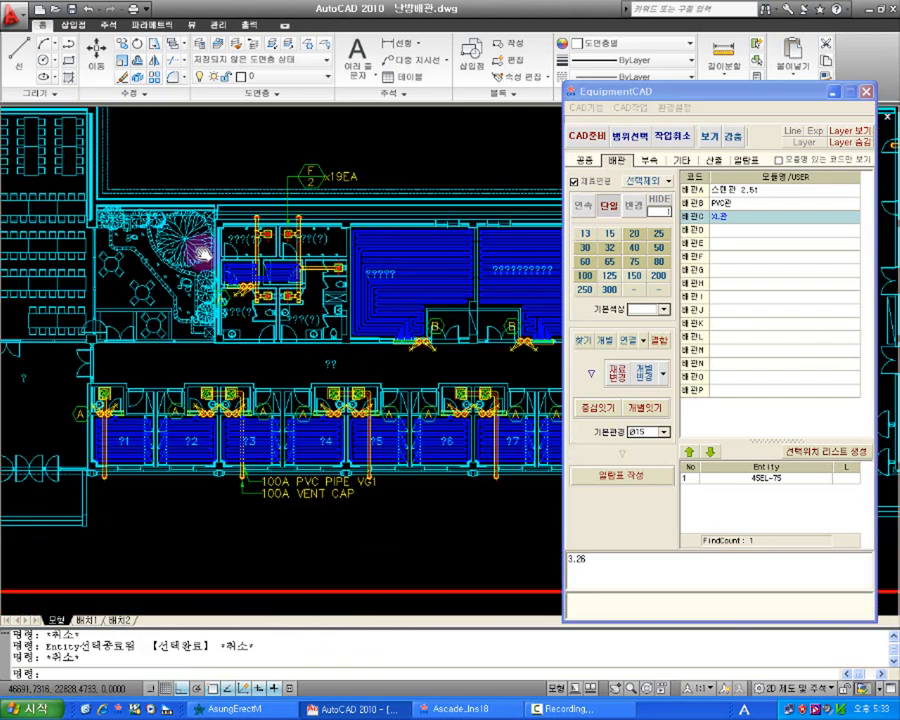
scroll(343, 455, up, 5)
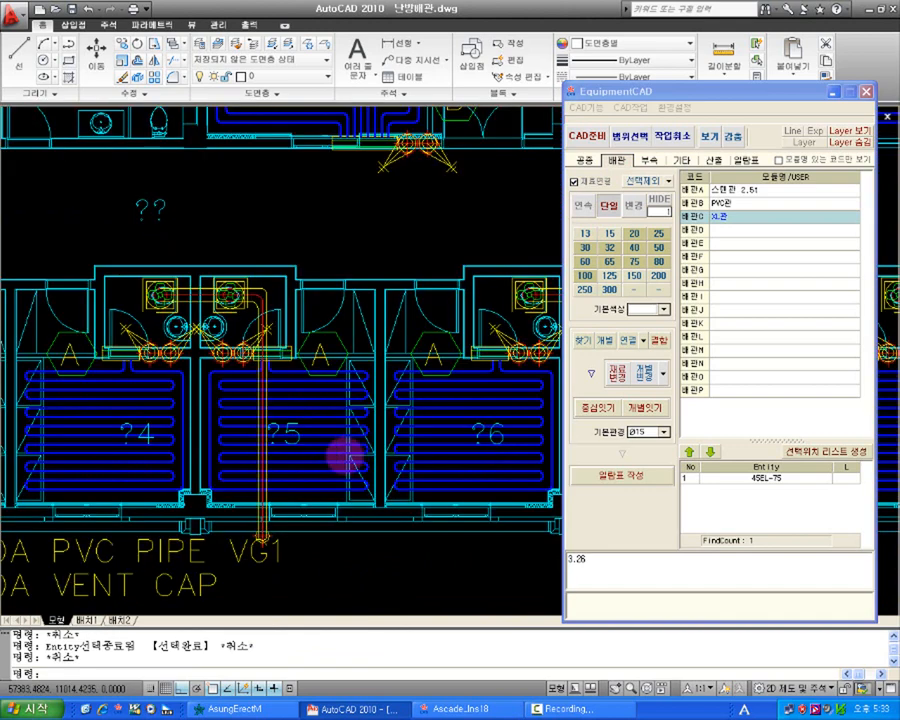
mouse_move(315, 470)
middle_down()
mouse_move(315, 410)
mouse_move(315, 422)
middle_up()
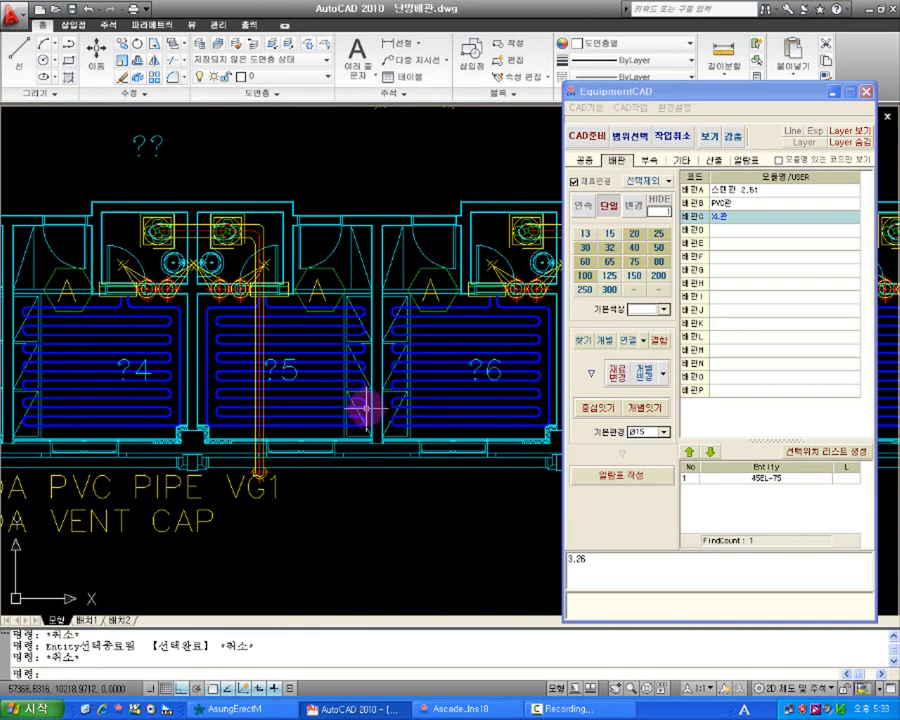
mouse_move(362, 404)
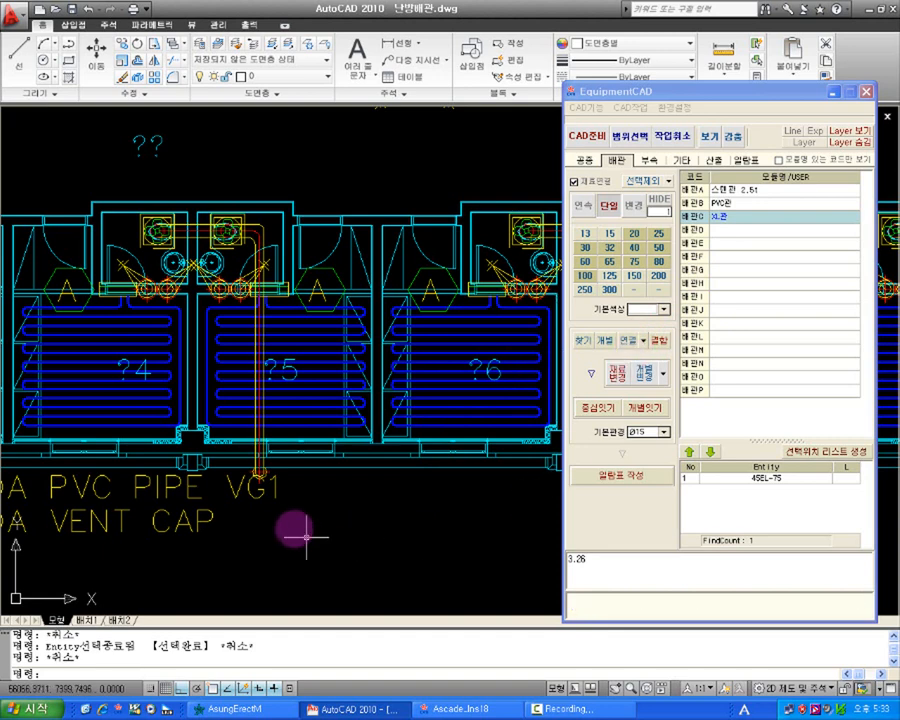
click(234, 525)
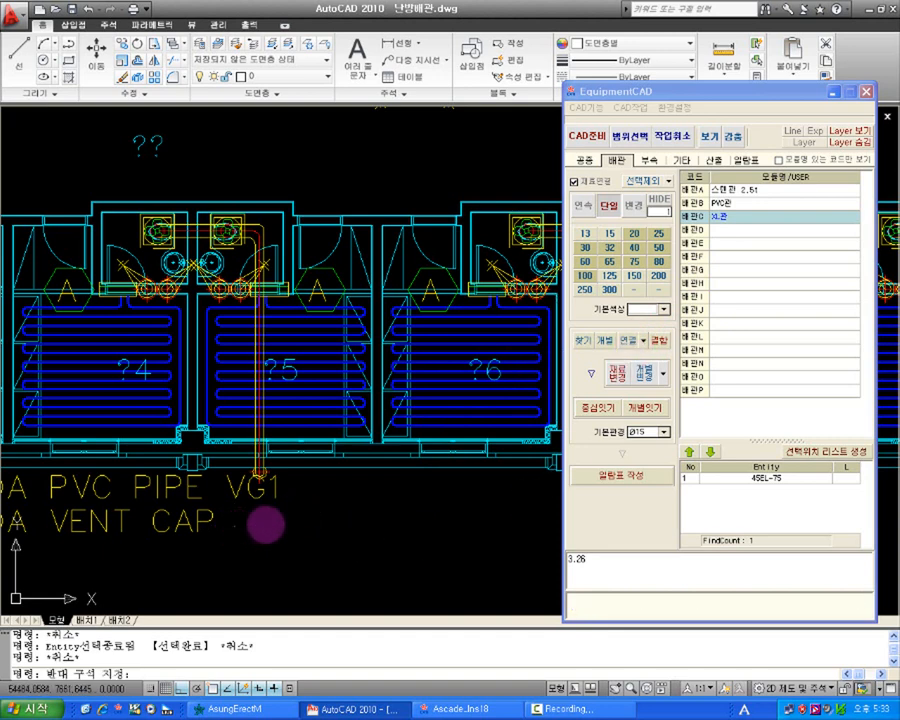
click(431, 523)
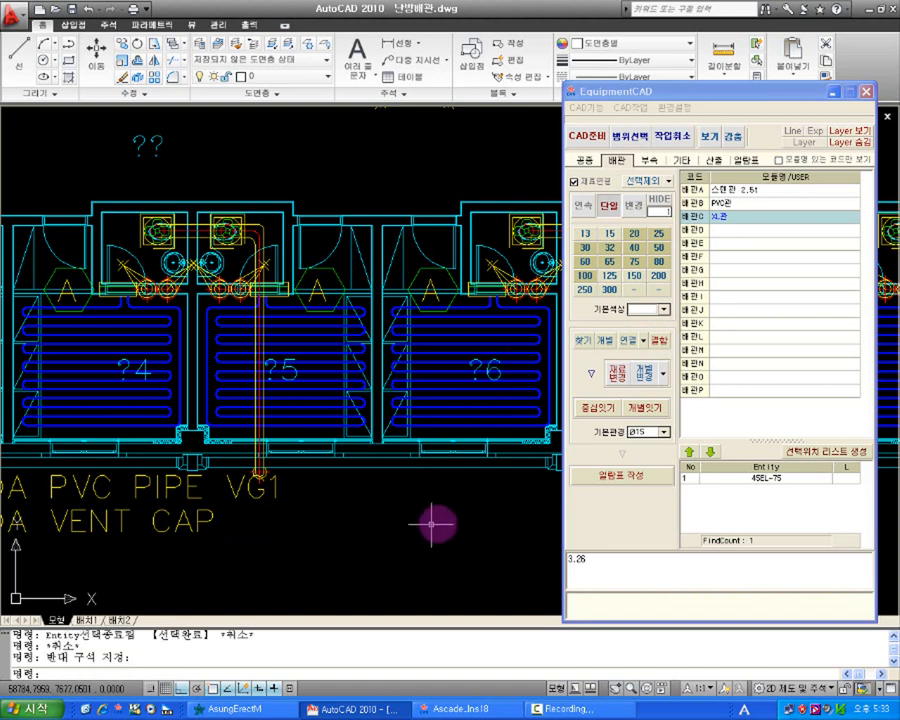
click(441, 516)
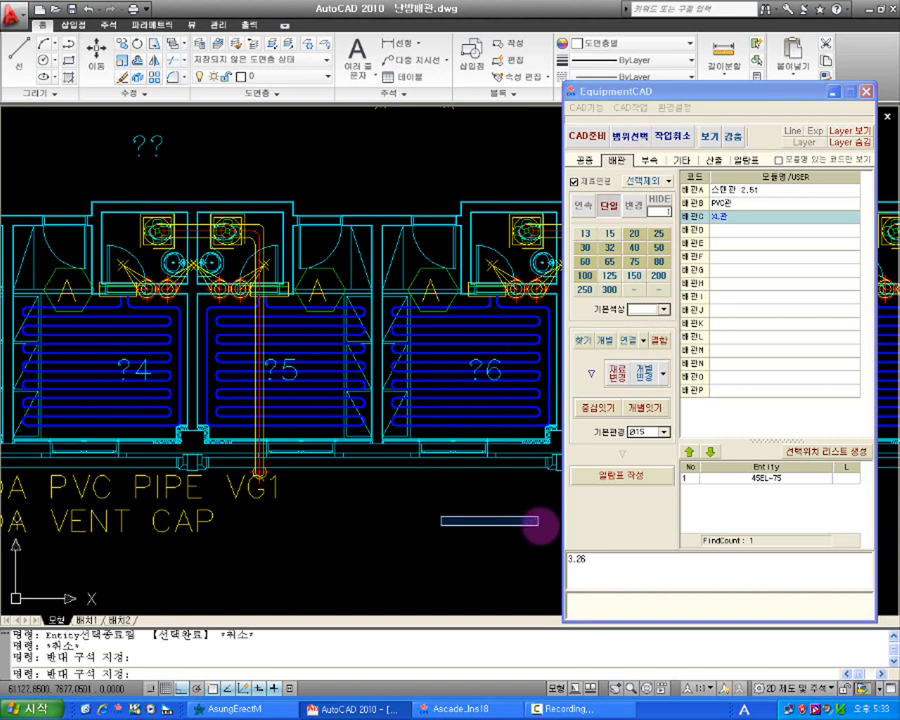
click(448, 520)
click(467, 511)
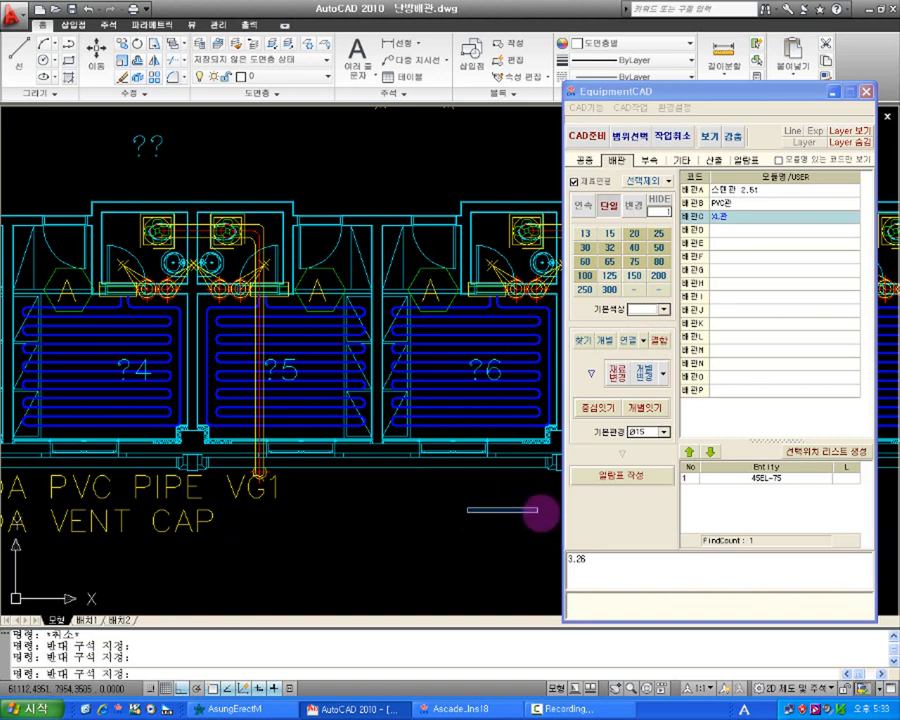
click(414, 514)
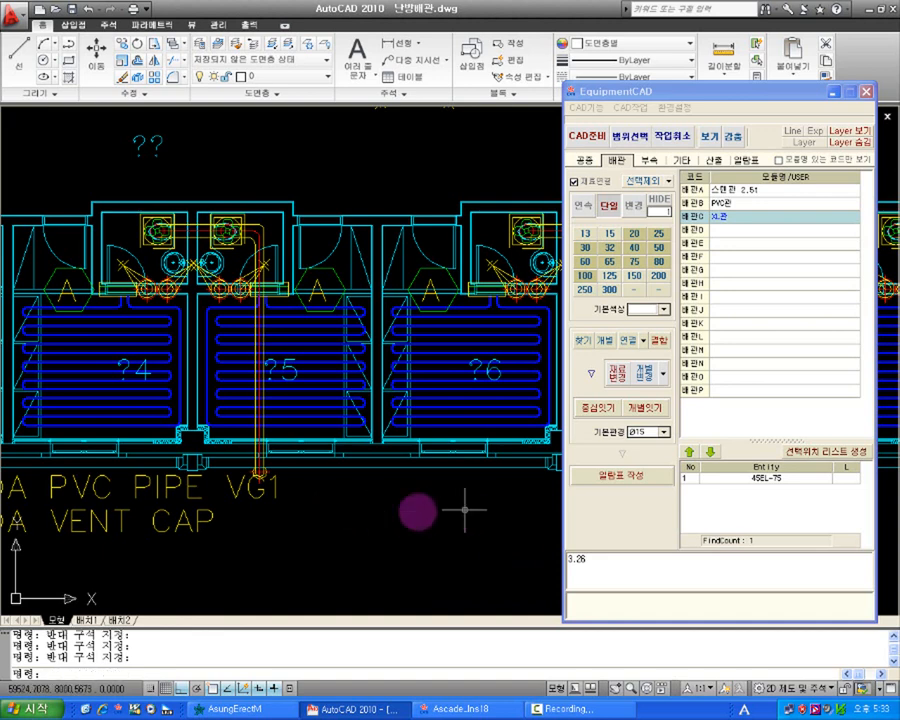
click(613, 338)
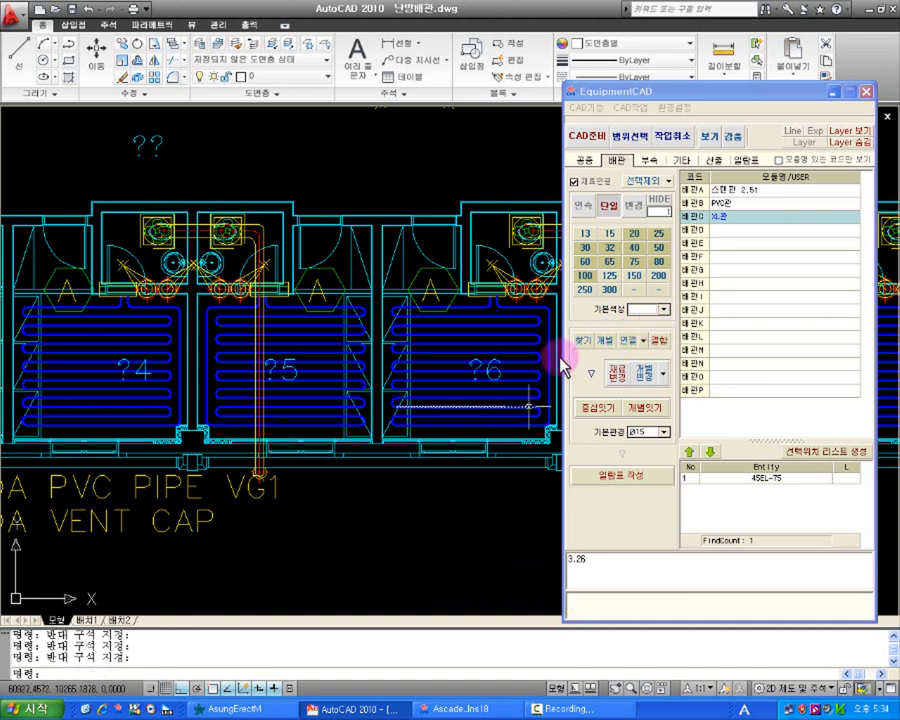
Join the broken XL관 heating pipe lines across the whole floor plan with 결합, using a room 5 run as sample and ignoring draw order.
scroll(362, 405, up, 4)
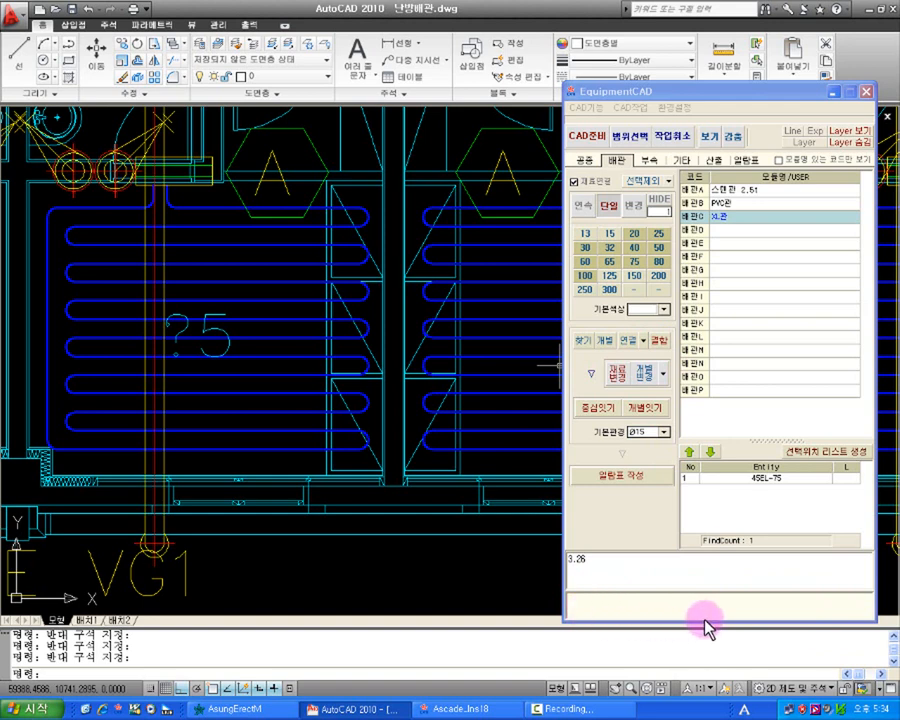
mouse_move(664, 345)
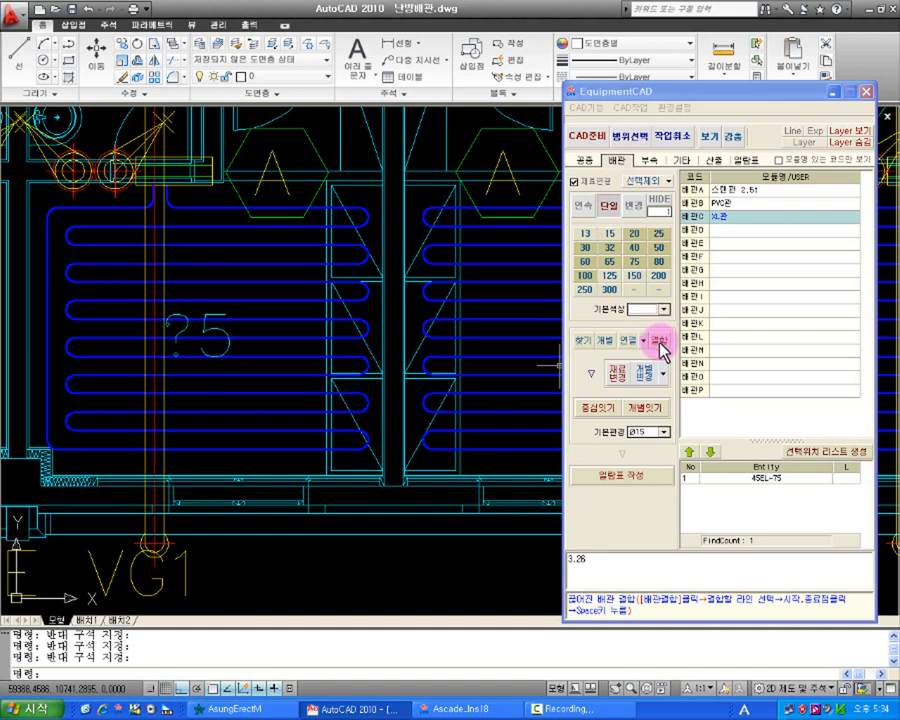
click(659, 343)
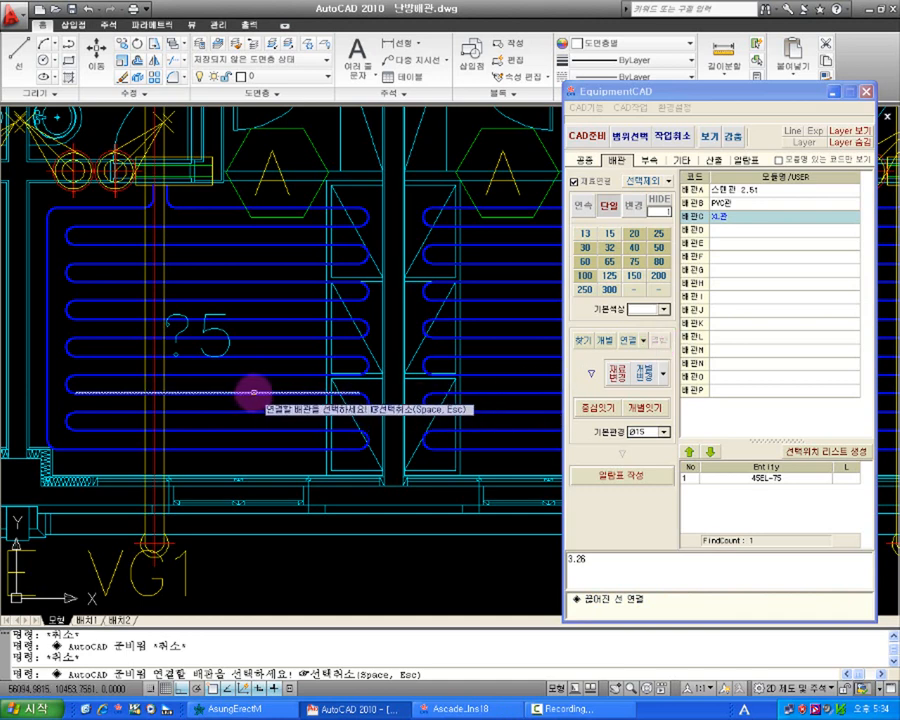
click(259, 393)
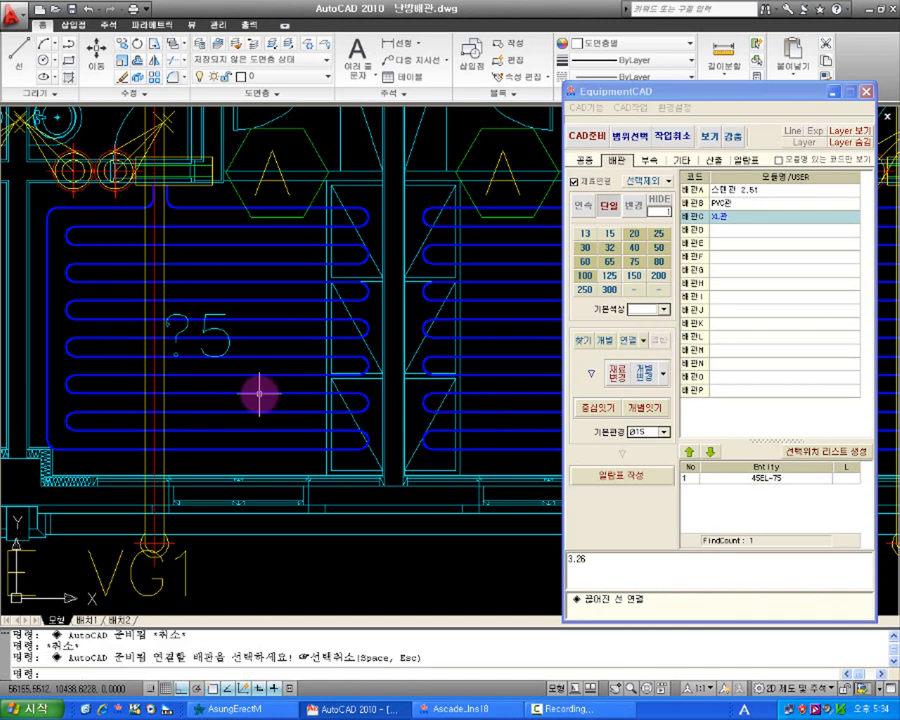
scroll(285, 378, down, 6)
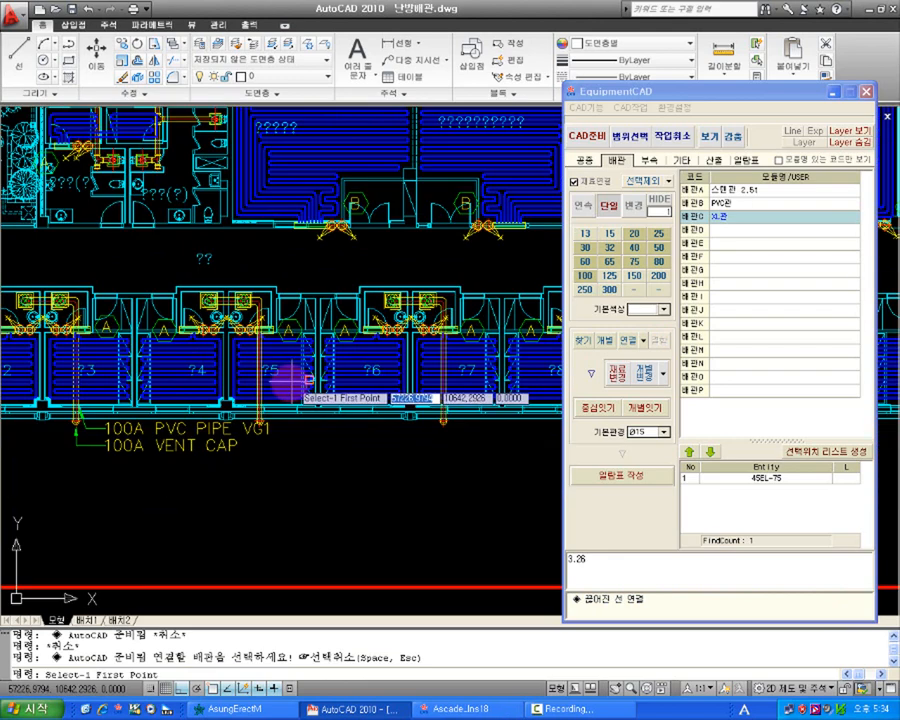
scroll(303, 368, down, 5)
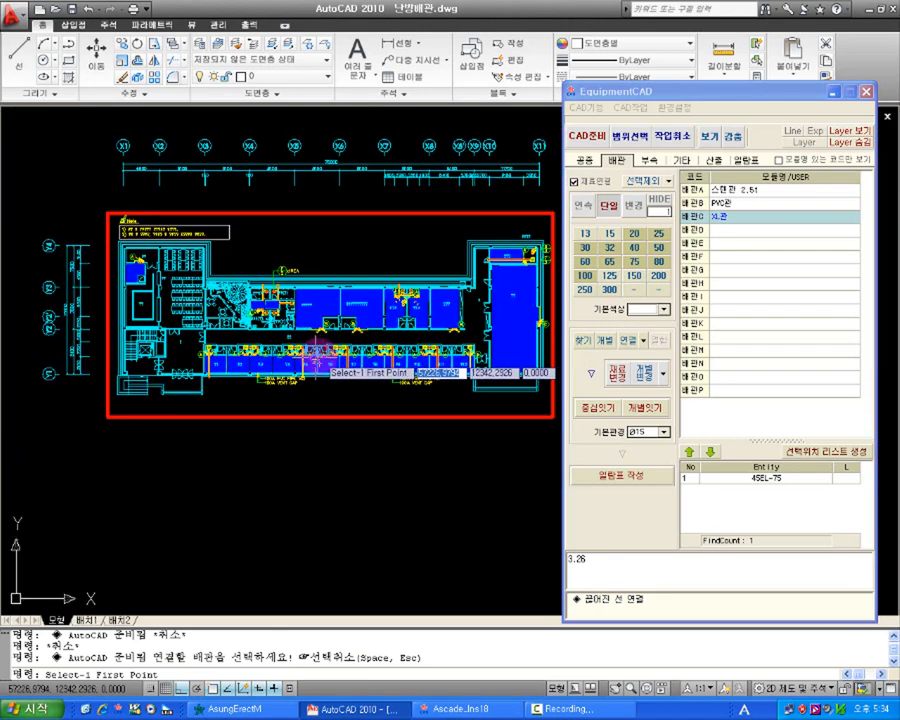
middle_drag(303, 368, 270, 368)
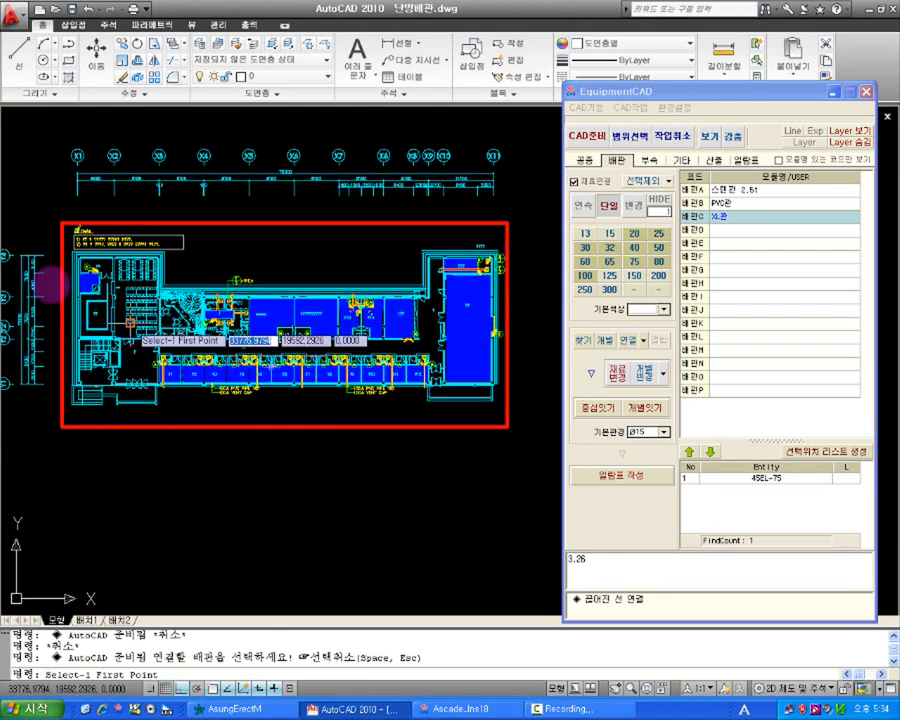
click(70, 231)
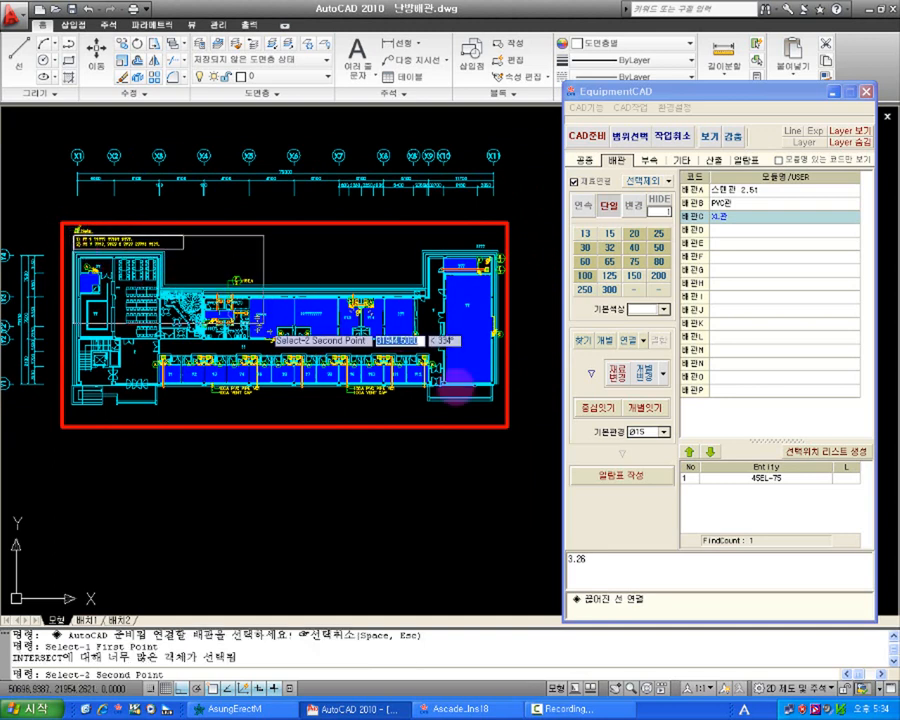
click(506, 418)
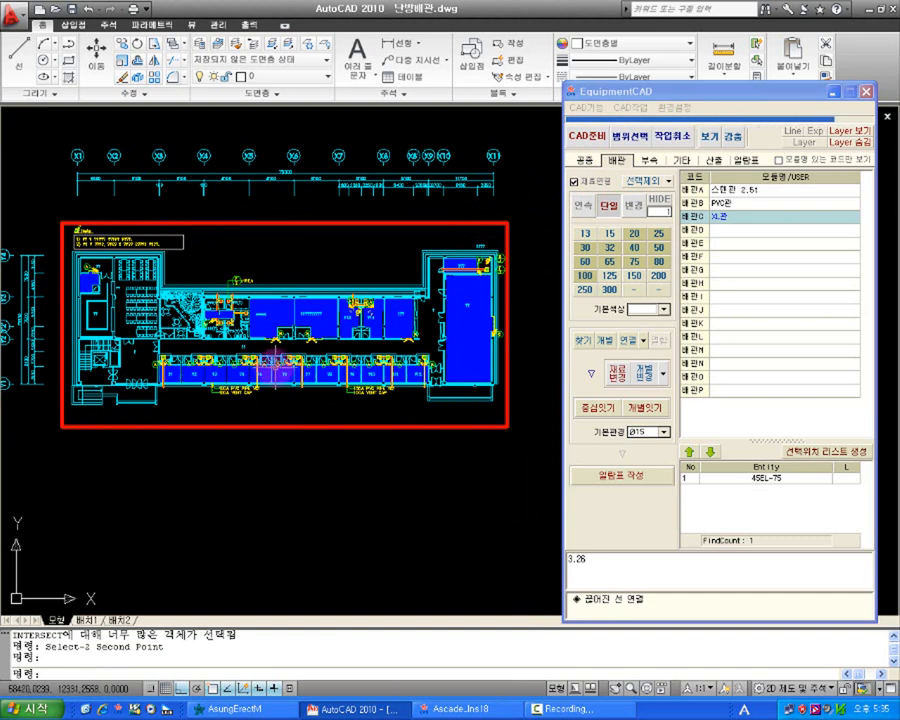
click(280, 370)
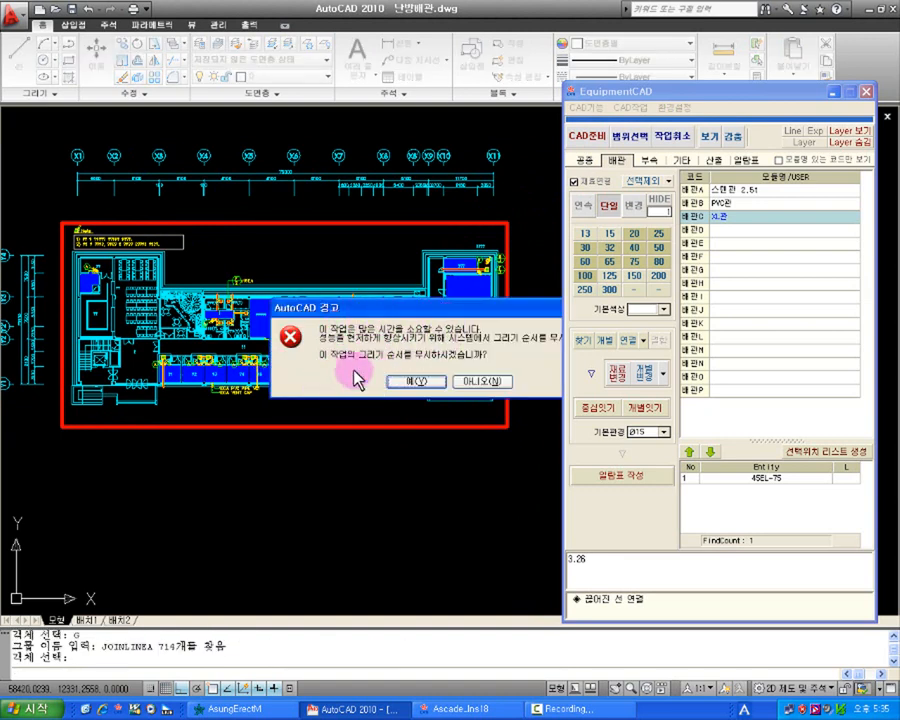
click(410, 382)
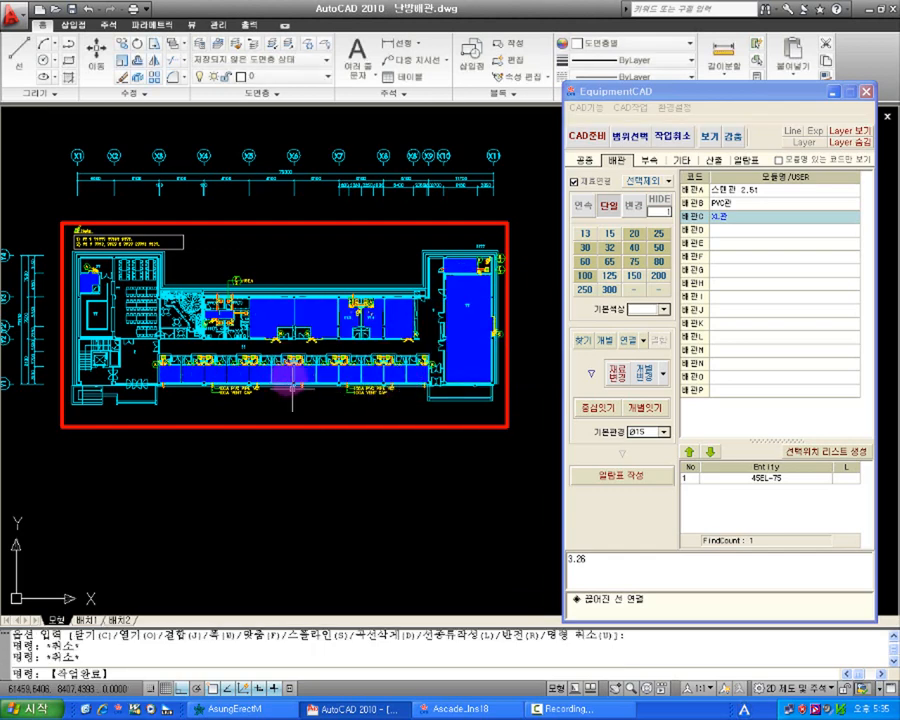
scroll(285, 378, up, 5)
scroll(285, 378, up, 5)
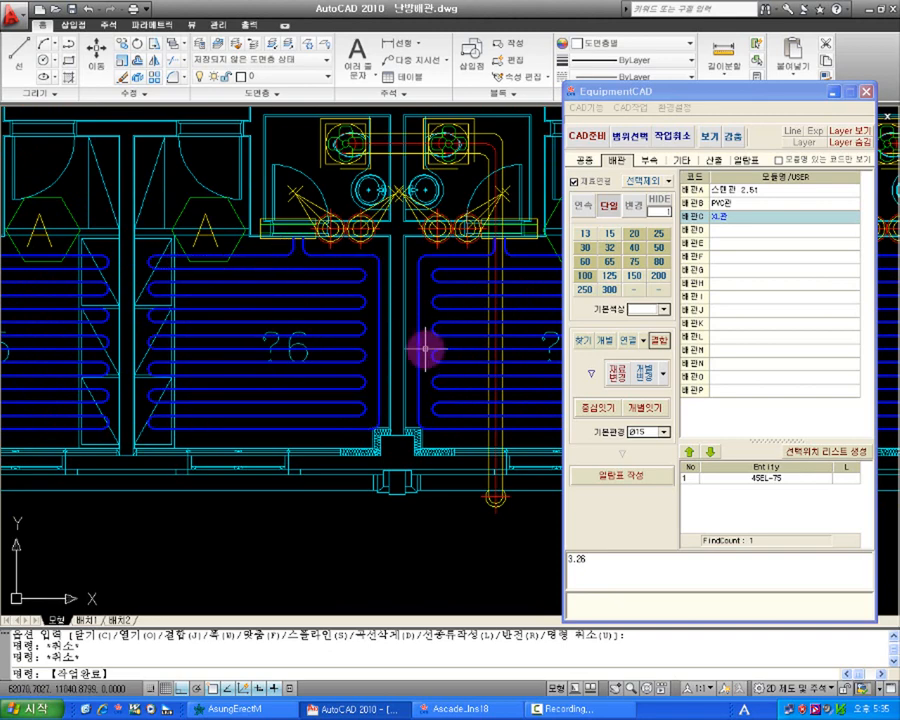
scroll(424, 347, down, 4)
middle_drag(386, 386, 380, 472)
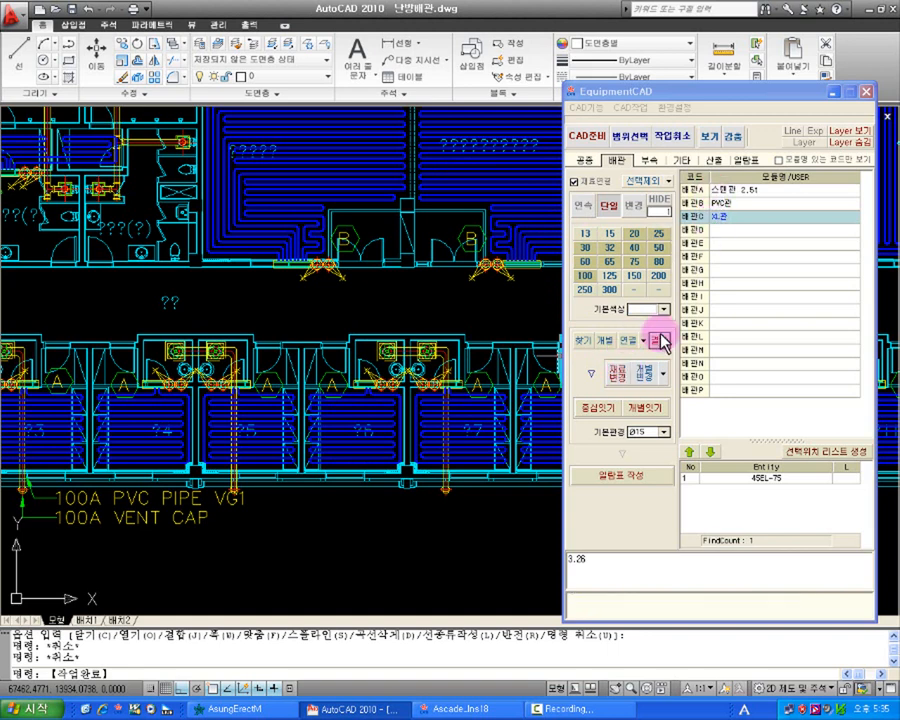
click(633, 379)
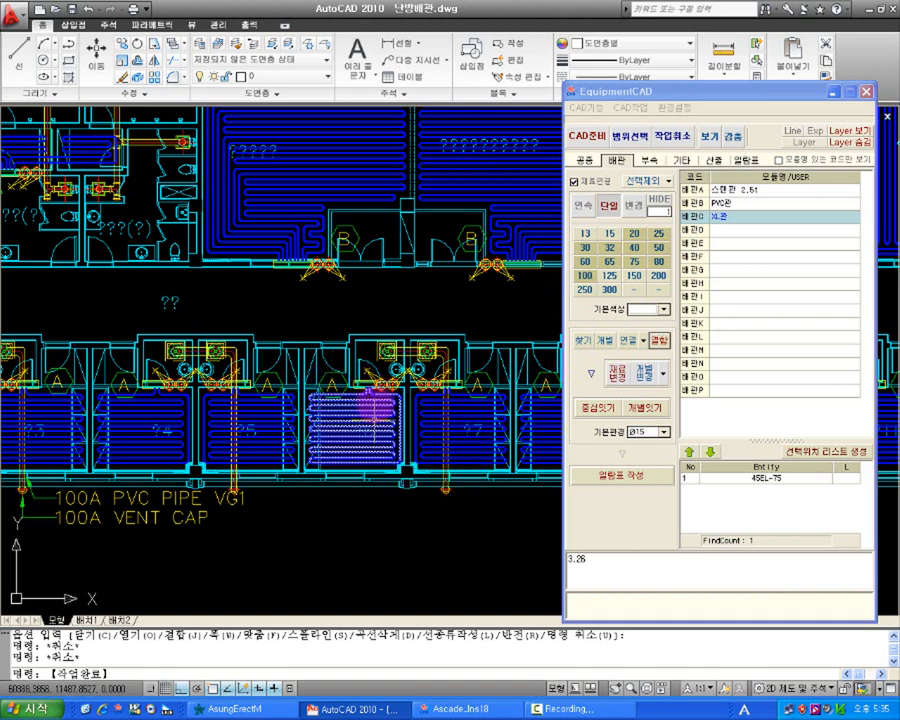
click(730, 217)
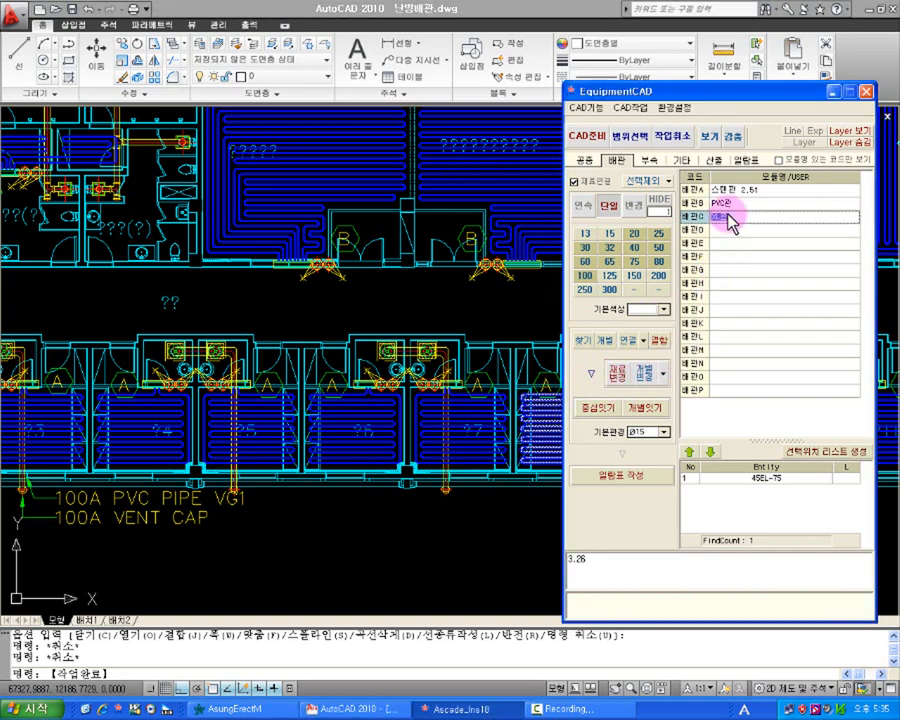
click(708, 219)
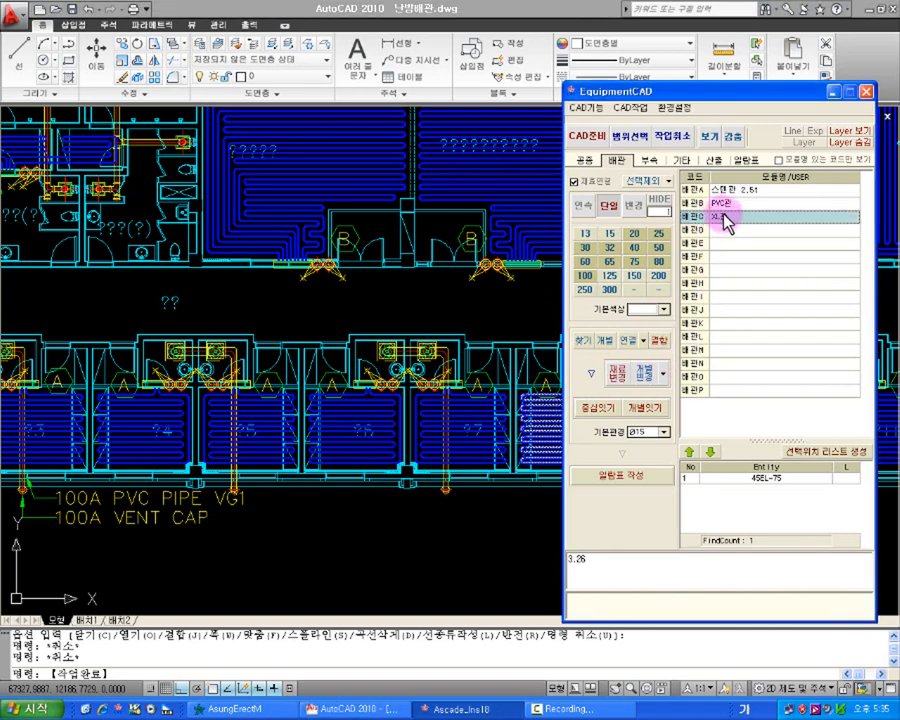
click(620, 376)
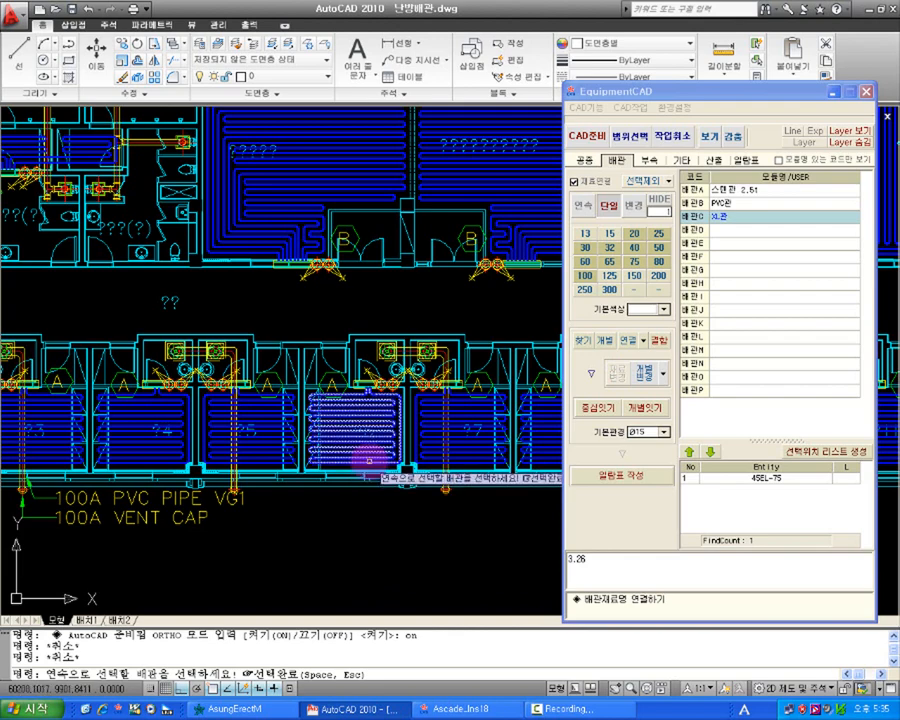
key(Escape)
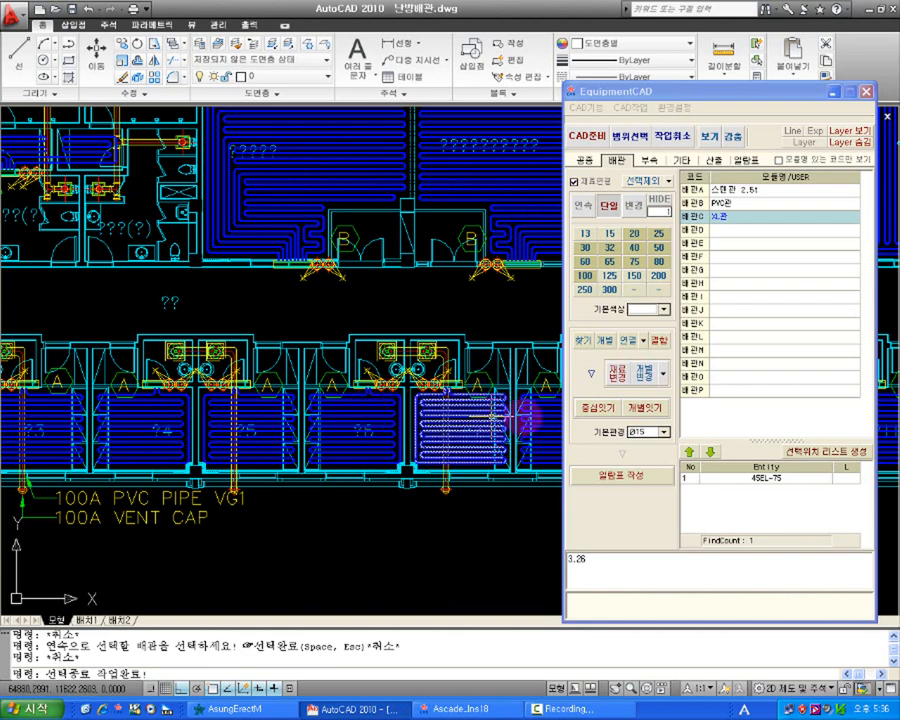
Try assigning XL관 individually to the room 6 and room 4 pipe loops with 개별변경, and undo the last assignment.
click(643, 380)
click(352, 425)
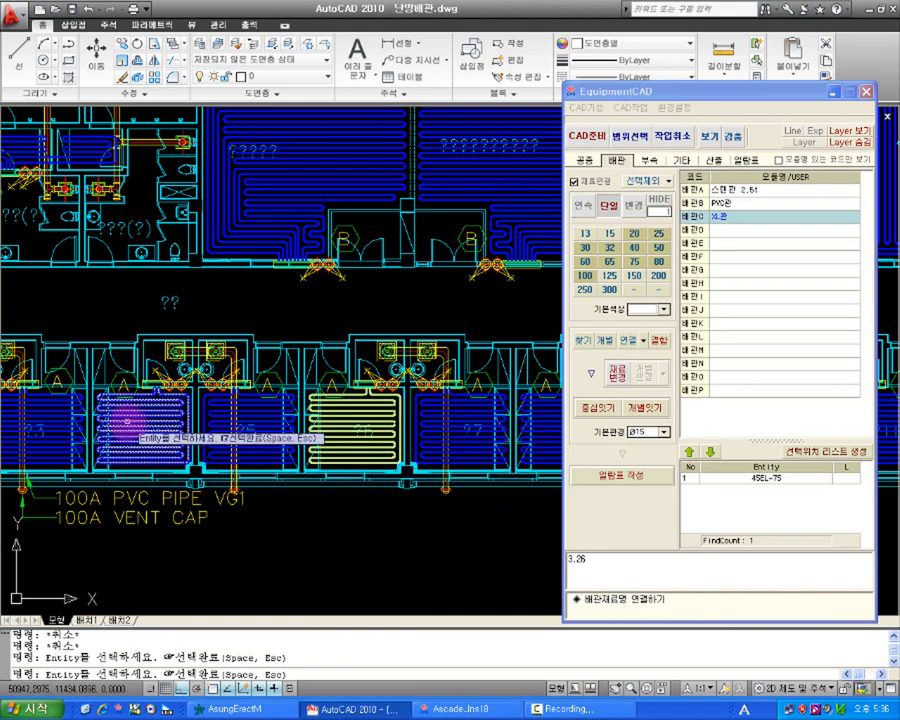
click(125, 418)
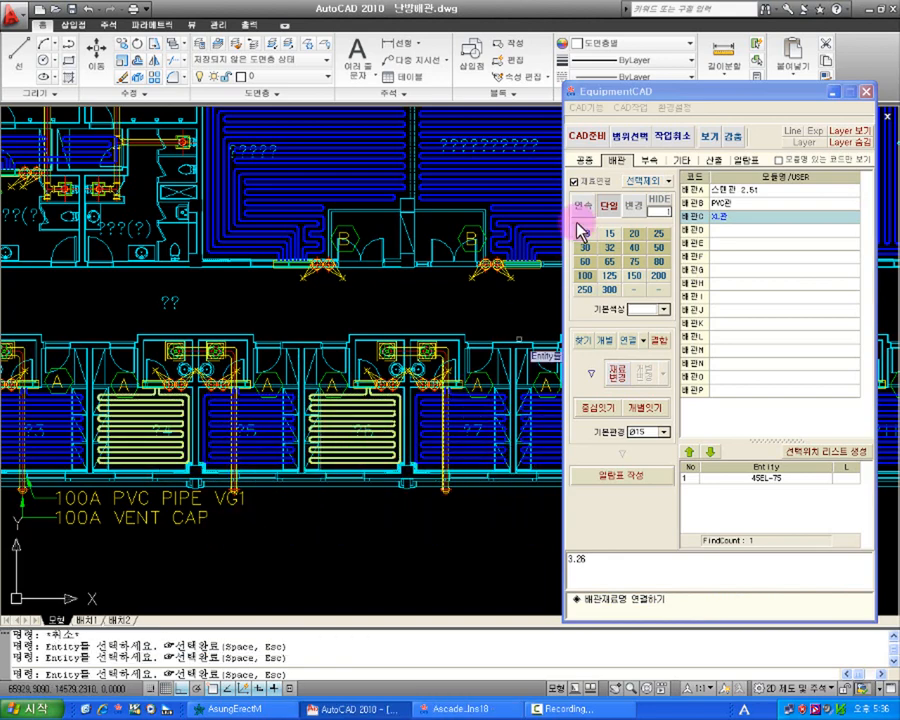
click(683, 140)
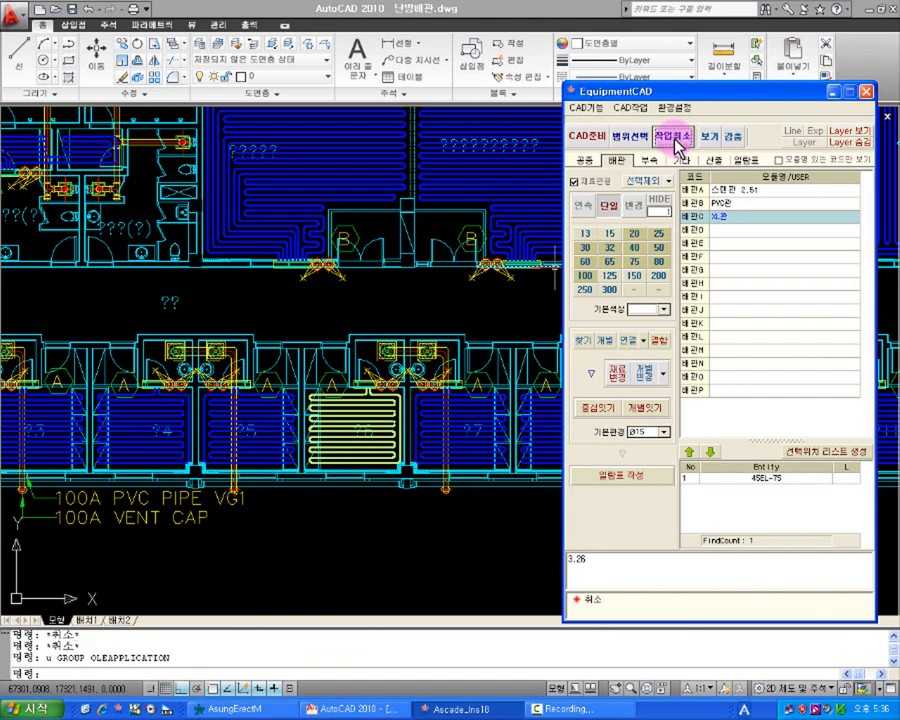
Apply the XL관 material to all joined heating pipes with 재료변경, using the room 6 loop as sample, and check the recoloured loops across the plan.
click(622, 376)
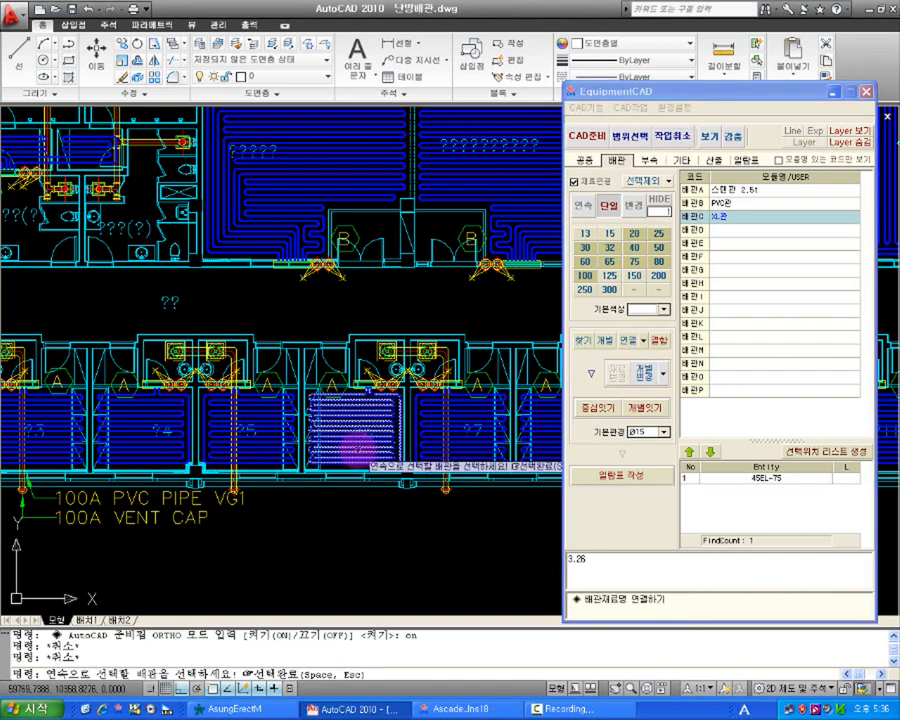
click(358, 447)
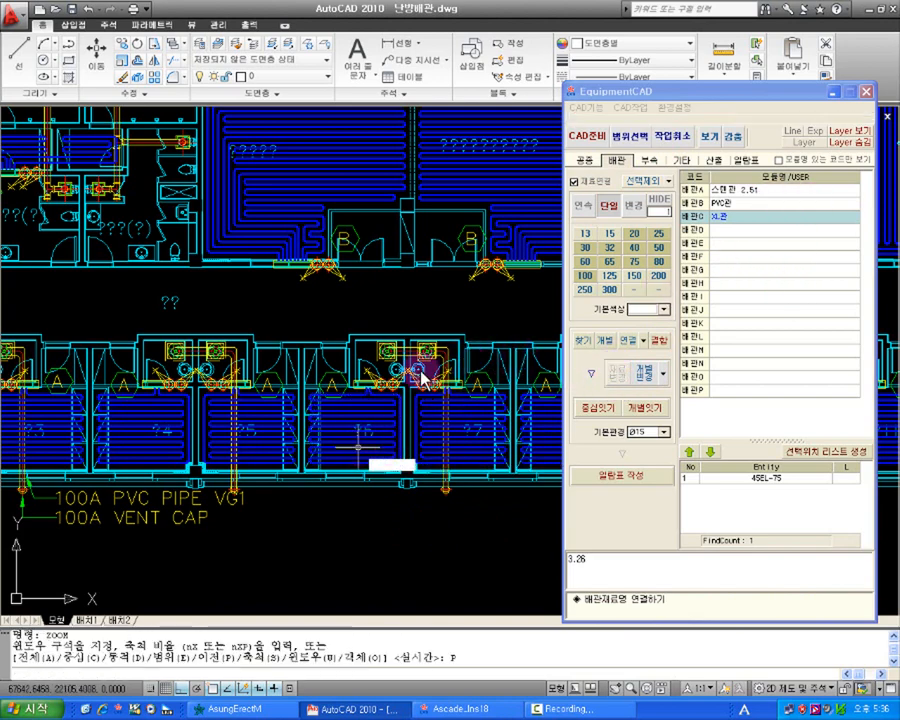
scroll(450, 330, up, 4)
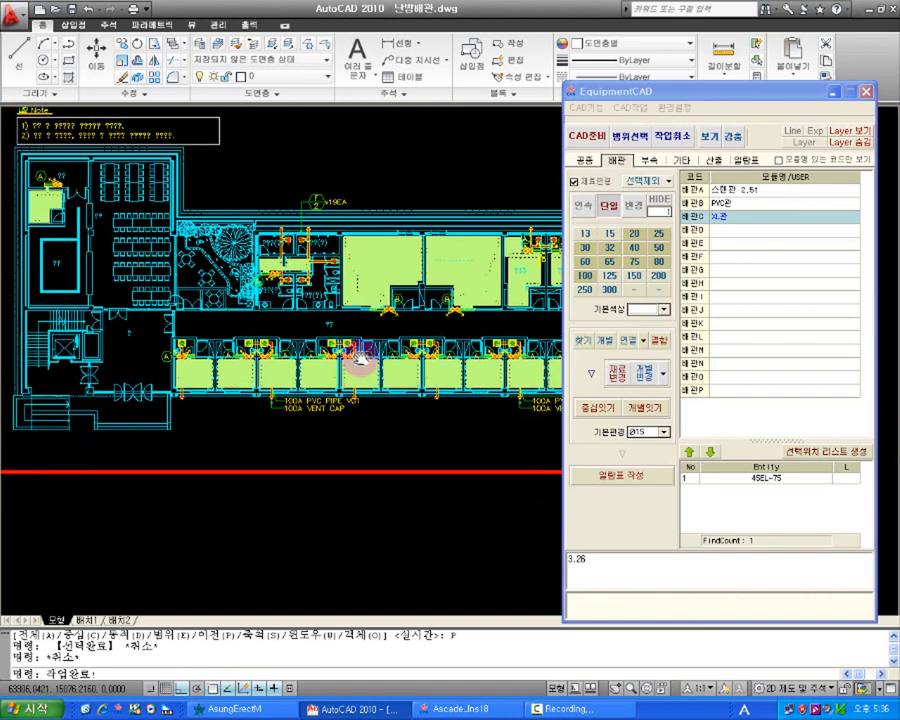
middle_drag(447, 302, 267, 306)
scroll(271, 297, up, 3)
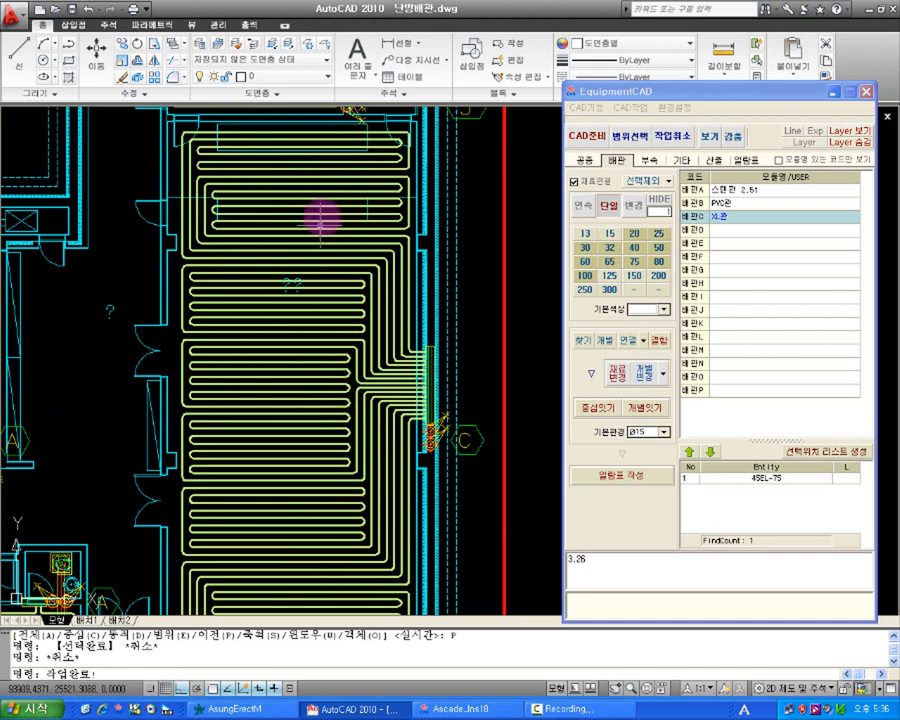
scroll(314, 248, down, 2)
middle_drag(203, 357, 413, 397)
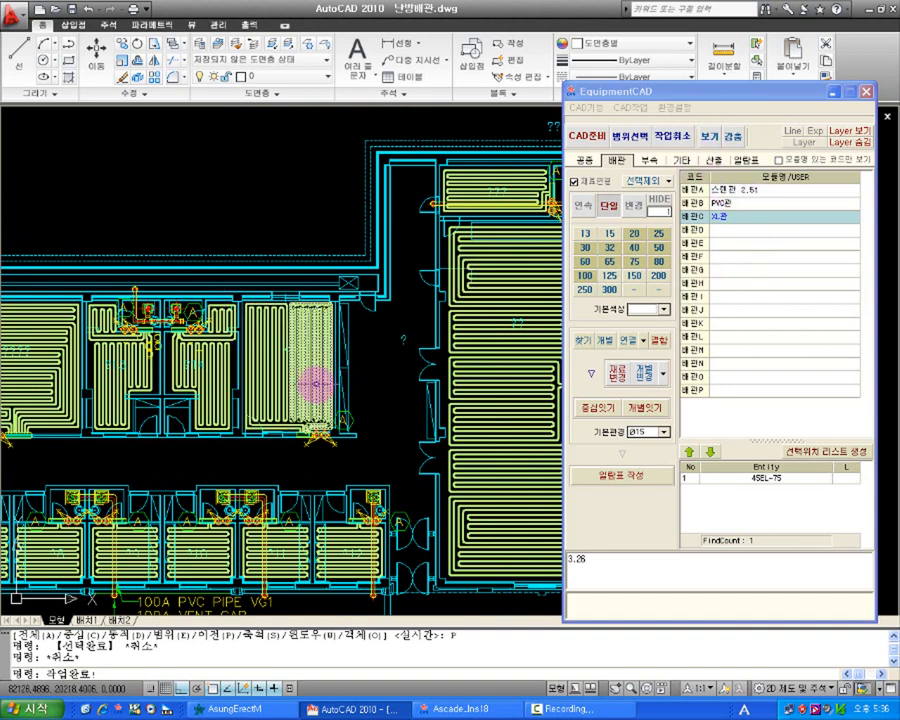
Calculate the pipe quantities of the work range (작업범위 계산) and review the length expression for 배관C ø15.
click(714, 162)
click(714, 162)
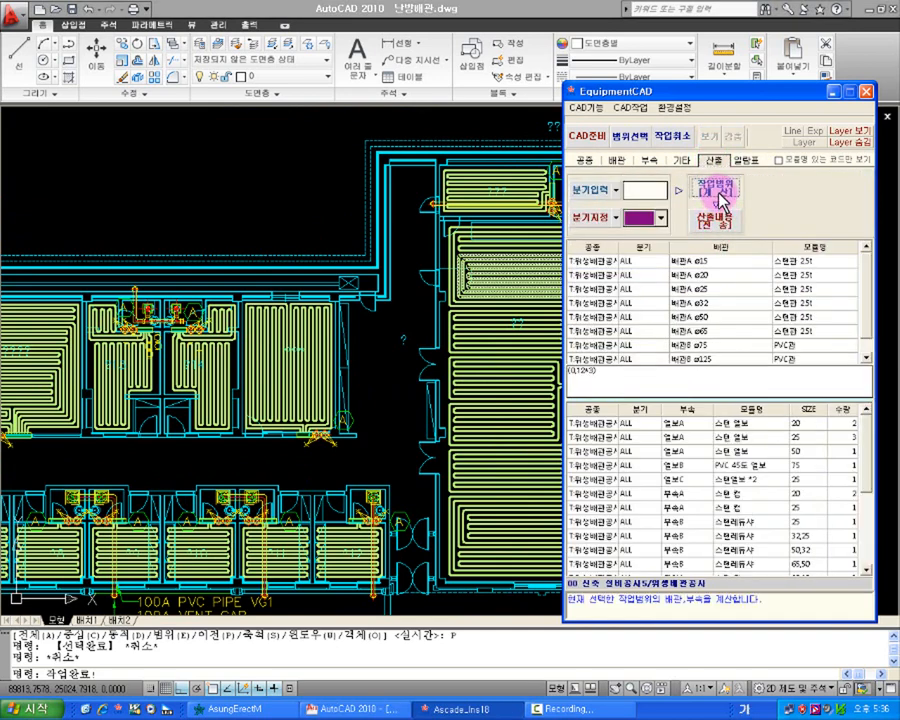
click(722, 196)
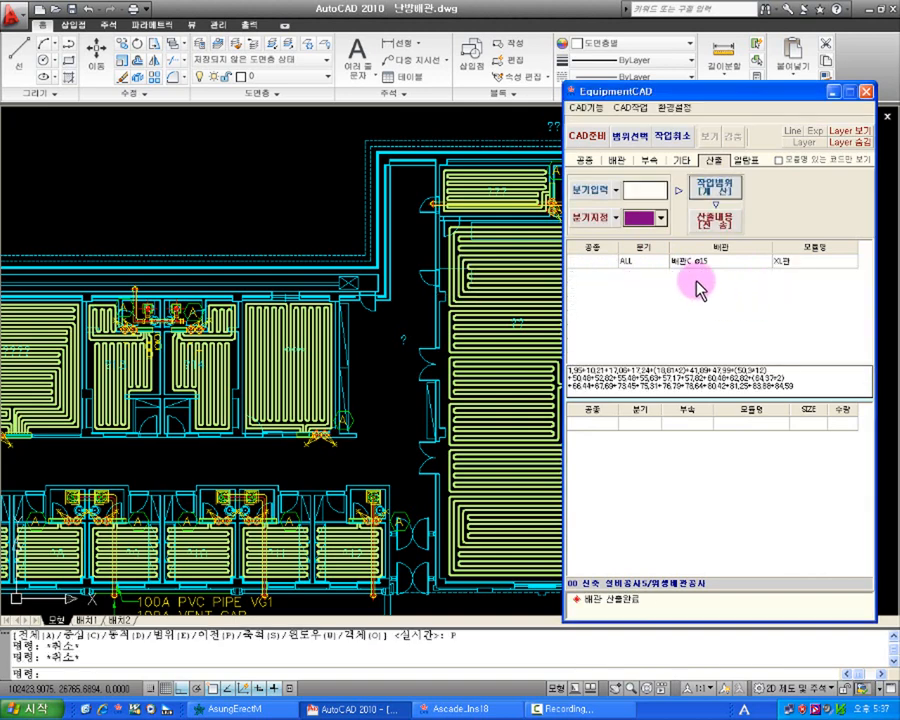
click(712, 266)
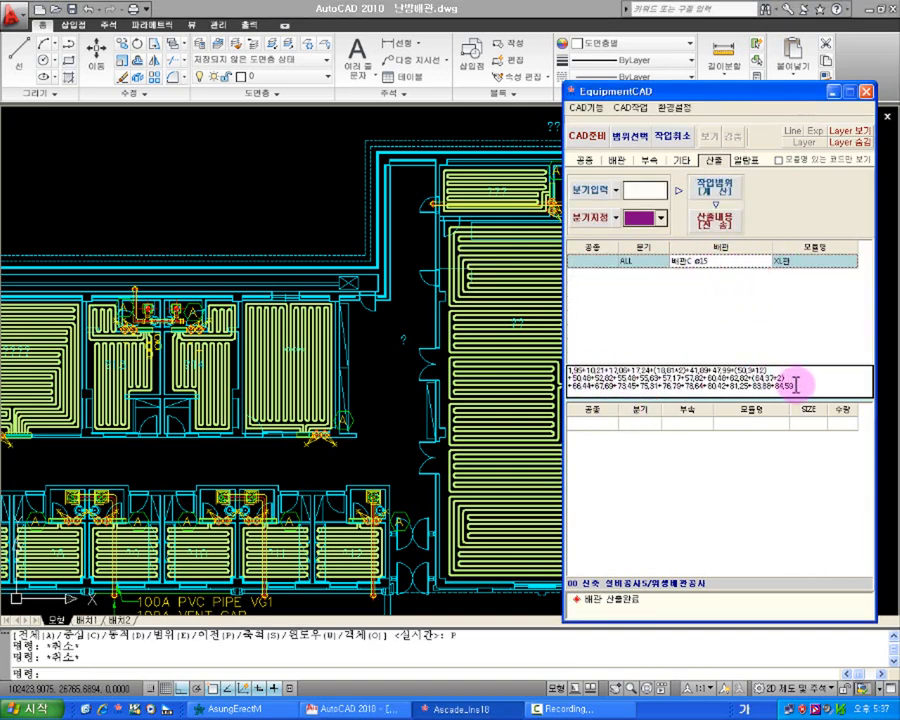
drag(797, 385, 568, 370)
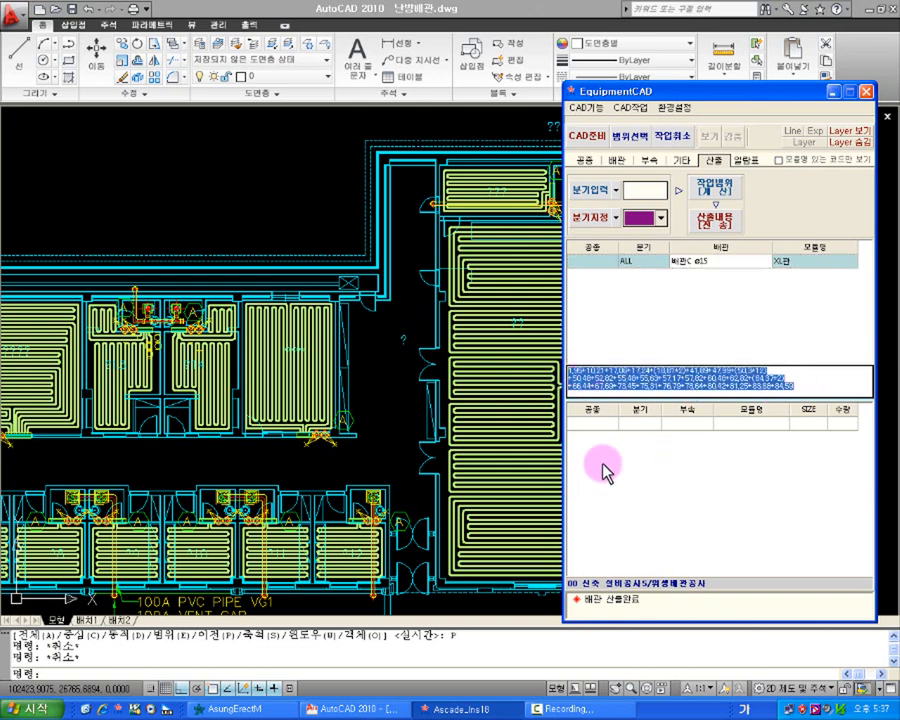
click(621, 322)
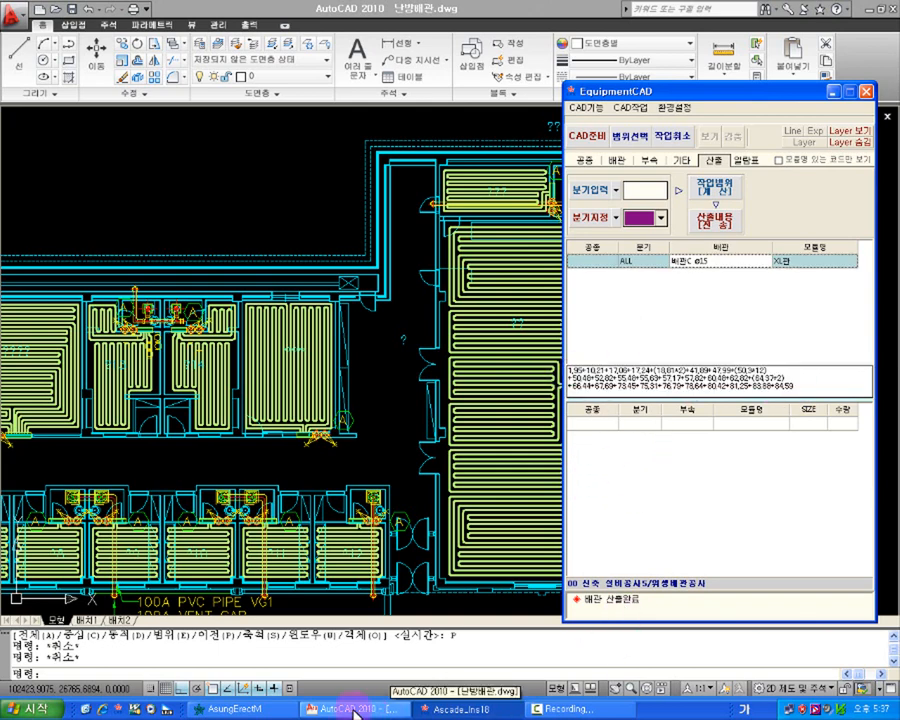
Switch to AsungErectM, compare its module material list with the EquipmentCAD piping codes, and close the module material list.
click(236, 708)
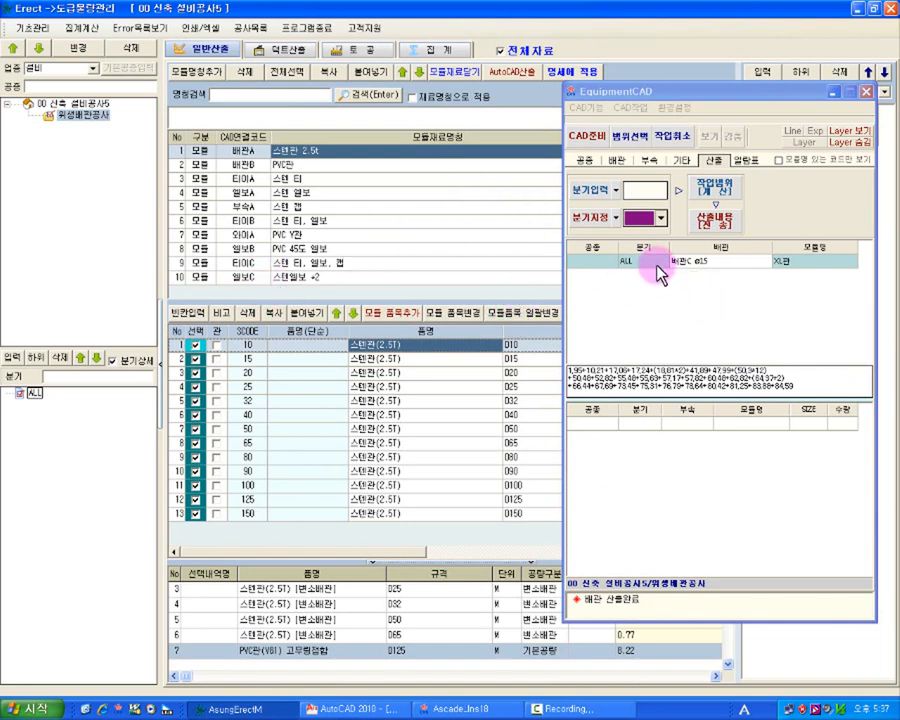
click(616, 160)
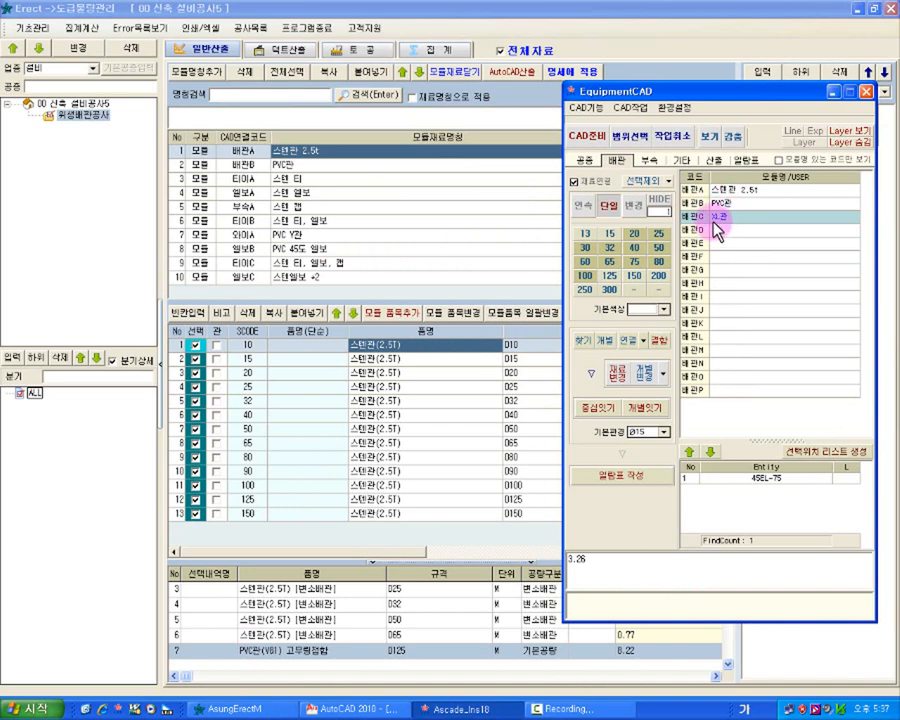
click(395, 179)
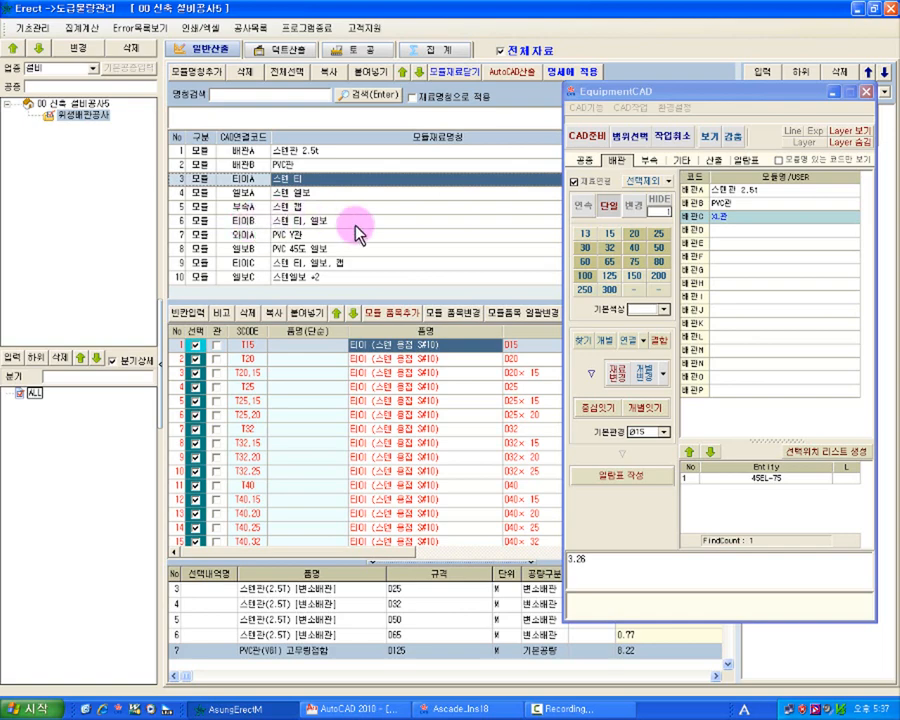
click(458, 74)
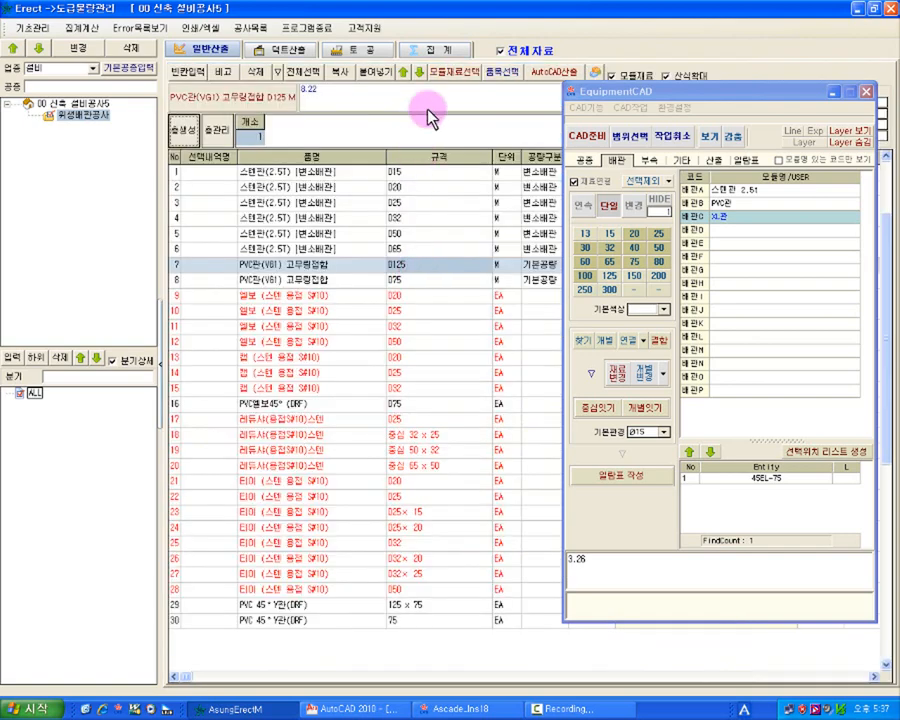
Recheck the module material list, close it, and review the 배관C ø15 row in EquipmentCAD's calculation results.
click(458, 76)
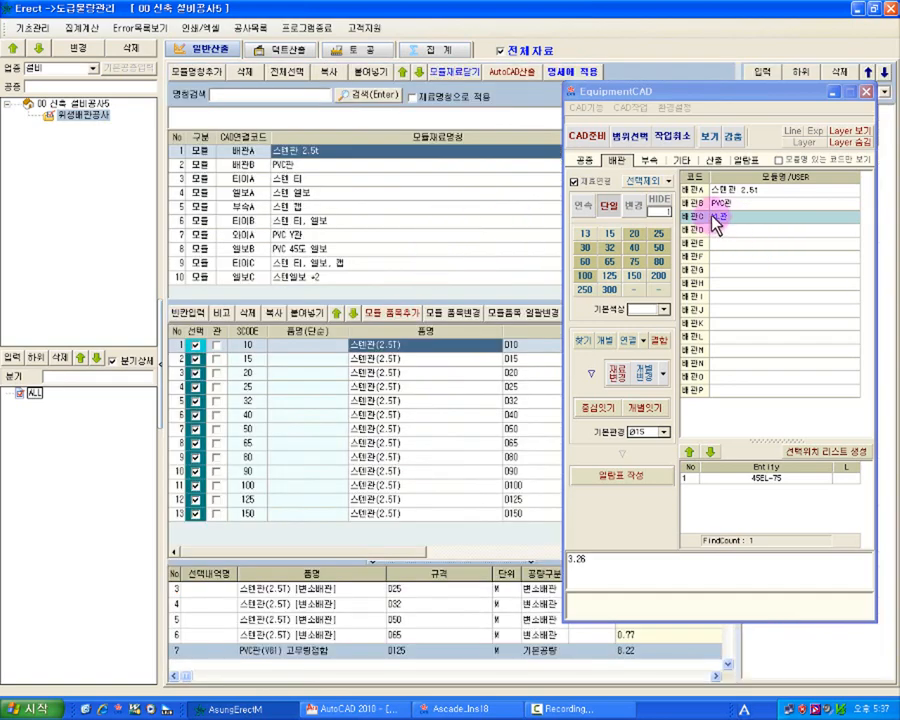
click(458, 74)
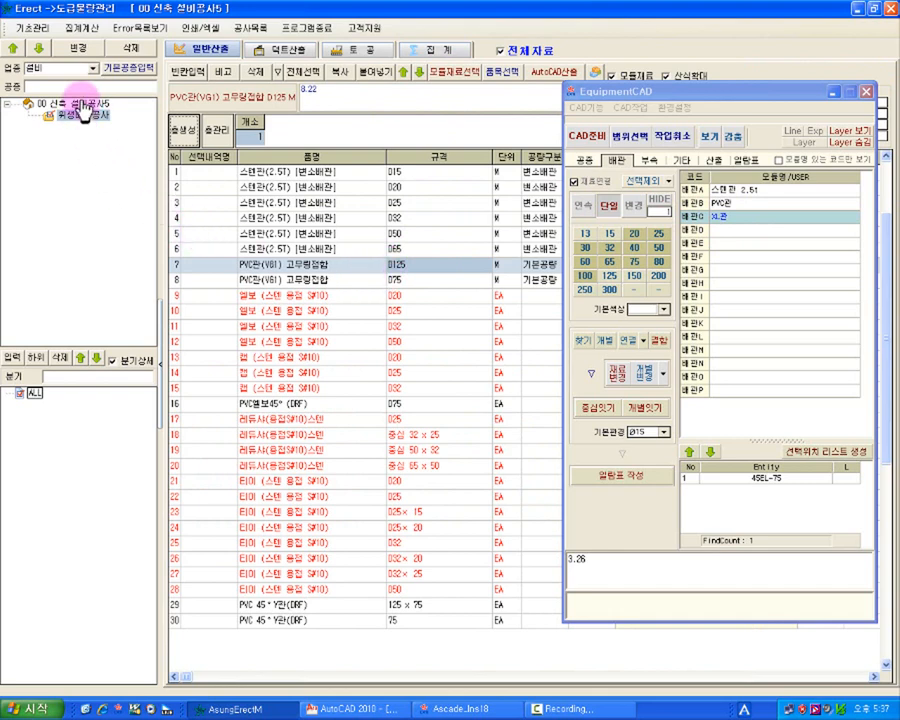
click(714, 160)
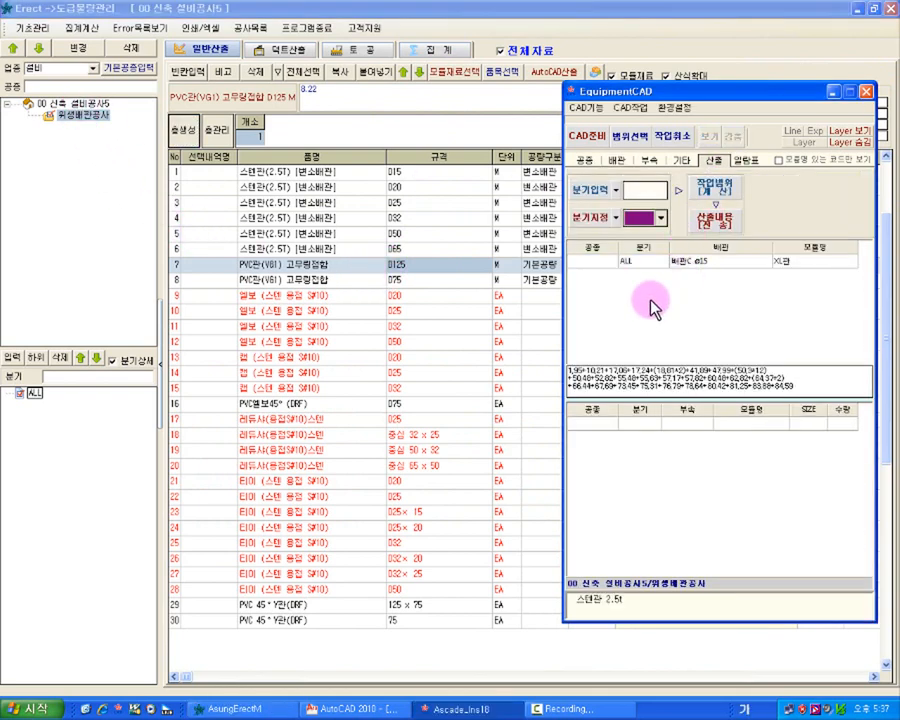
click(590, 262)
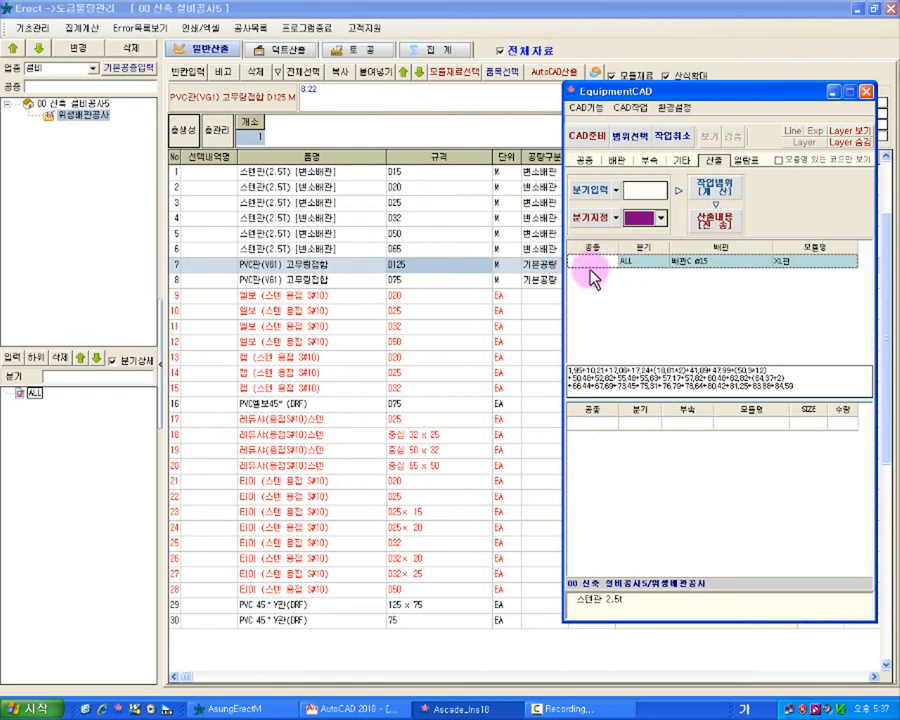
Add the work type 난방배관공사 under 00 신축 설비공사5 in AsungErectM and make it the active work type.
click(110, 113)
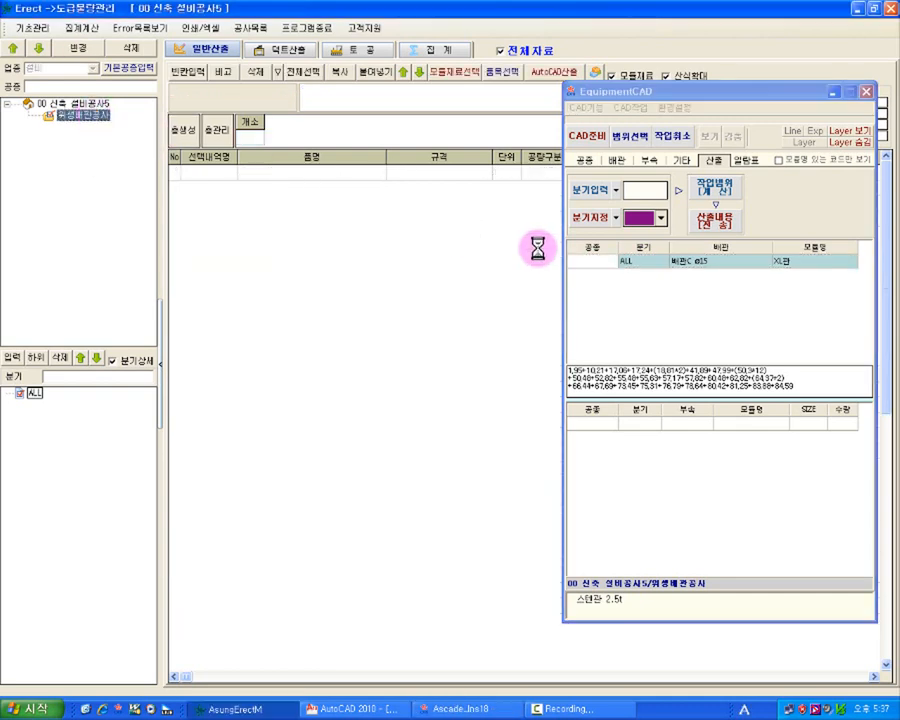
click(68, 104)
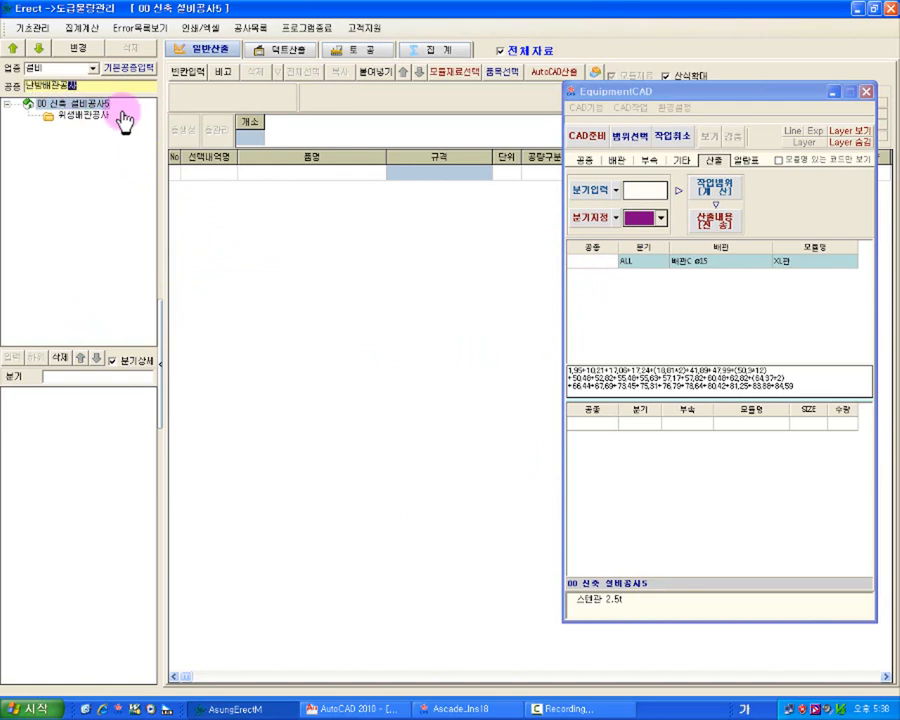
key(Return)
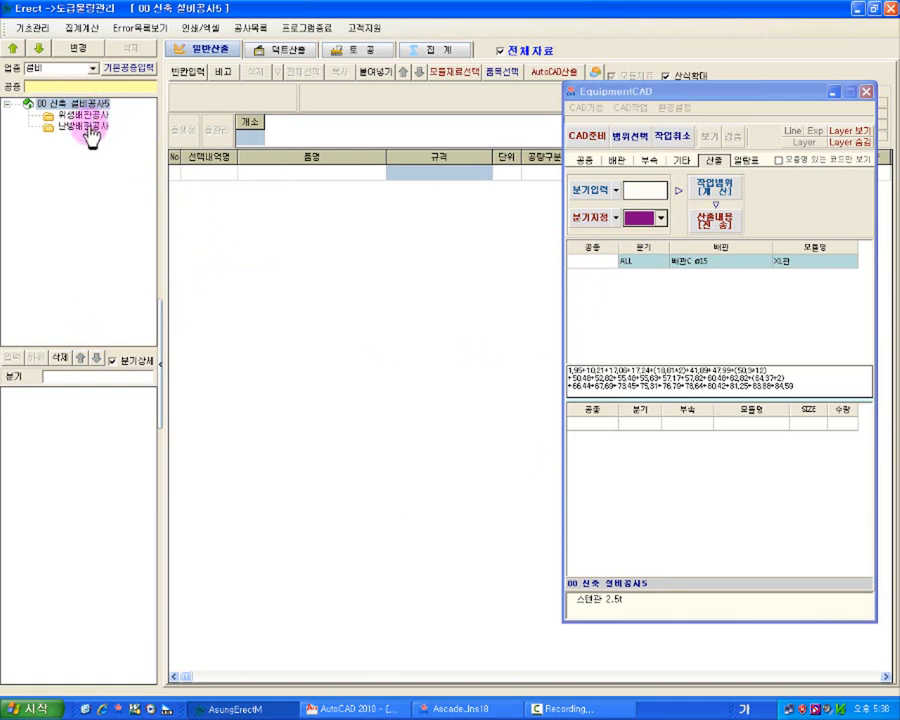
click(84, 127)
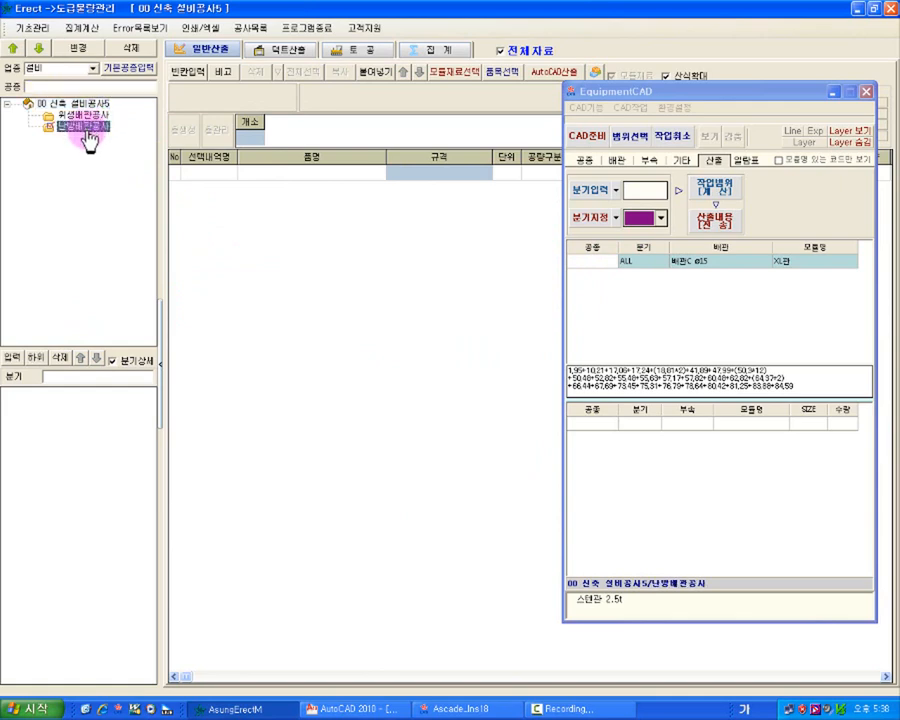
Transfer the calculated quantities (산출내용 전송) to 난방배관공사 and inspect the received XL관 row's name, specification, unit and length expression.
click(712, 218)
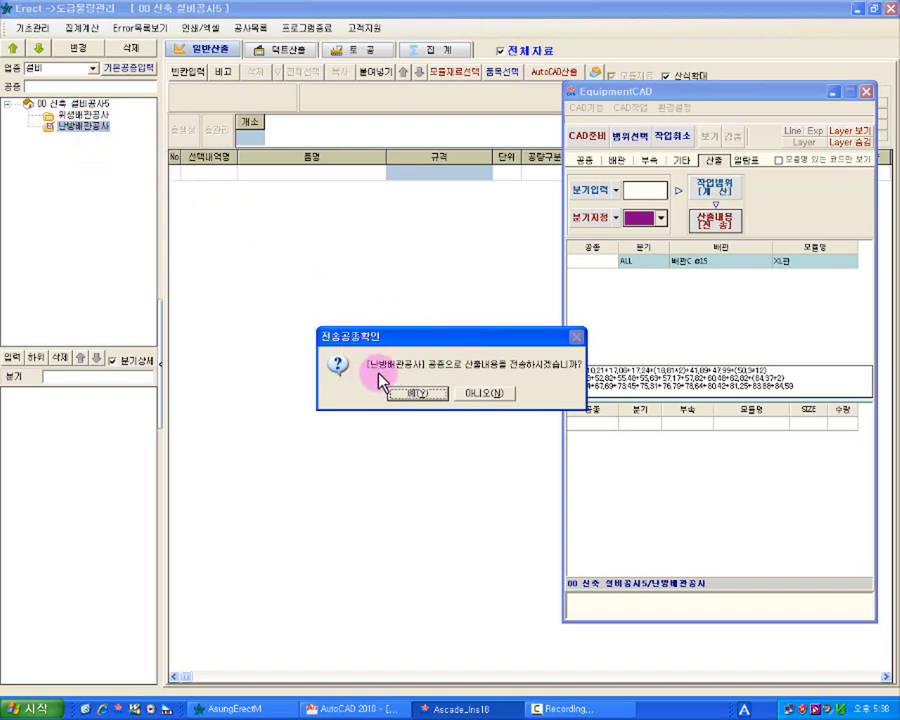
click(406, 394)
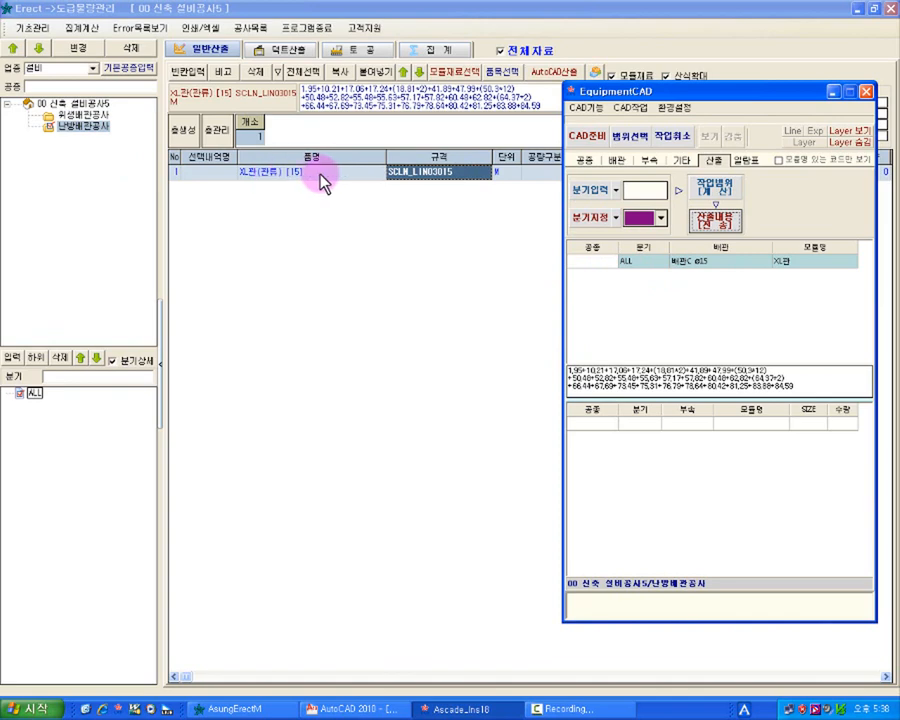
click(505, 173)
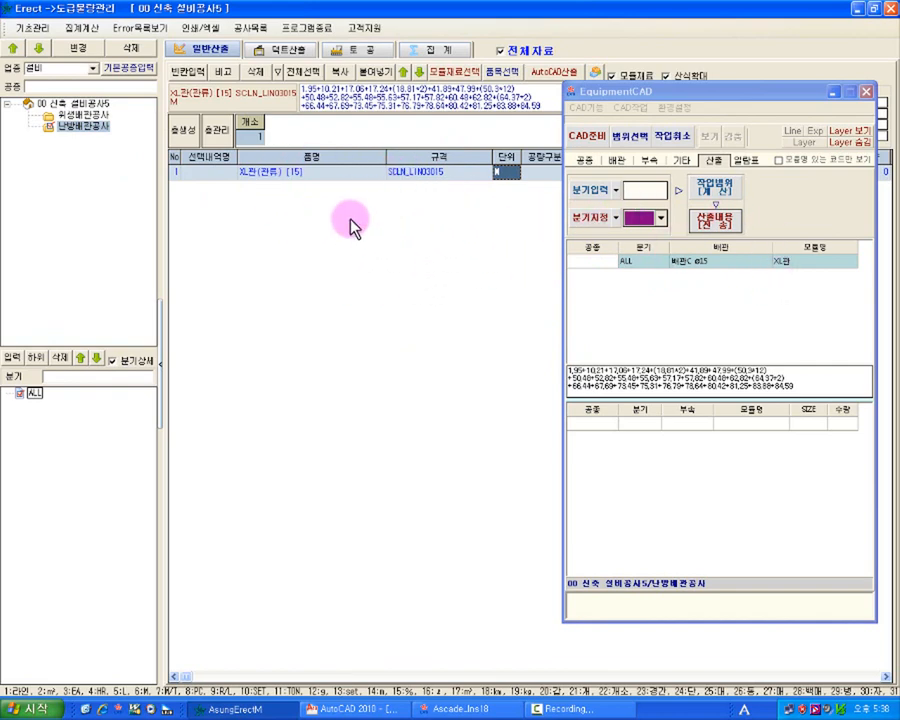
click(320, 177)
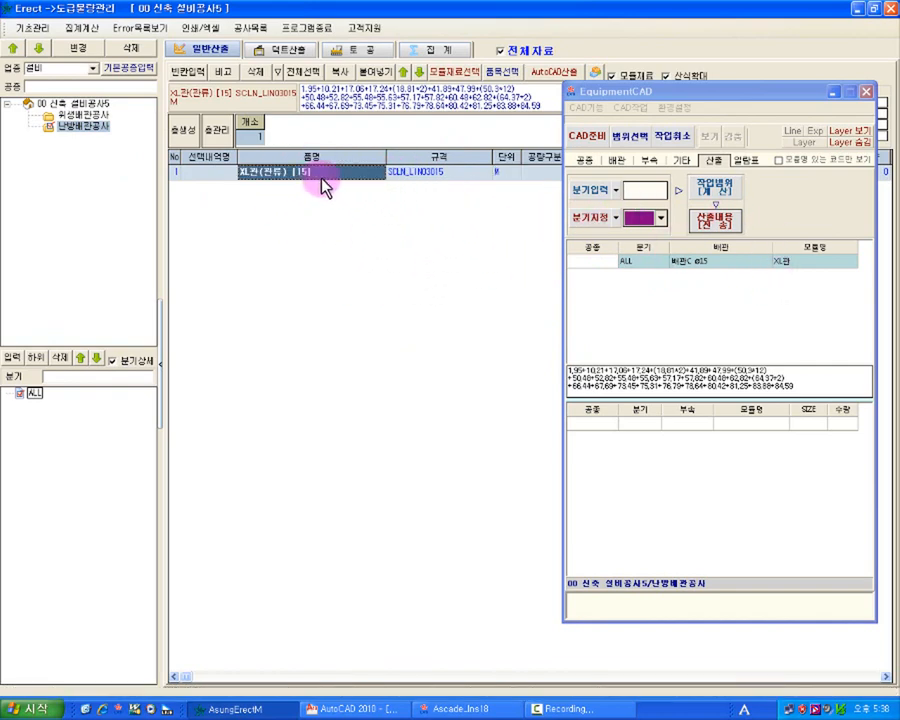
click(403, 177)
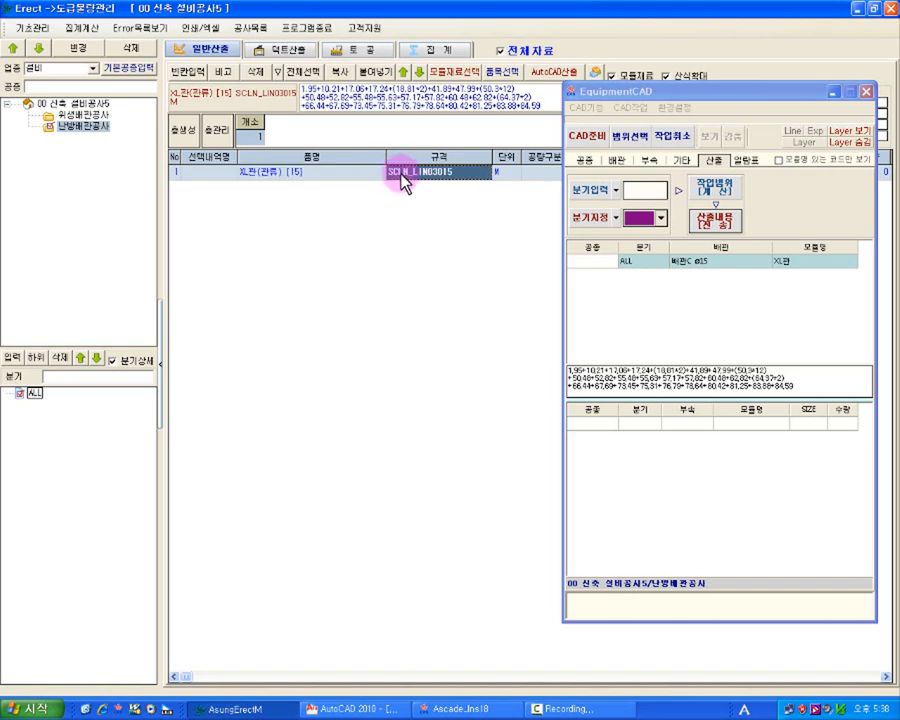
click(837, 92)
click(665, 188)
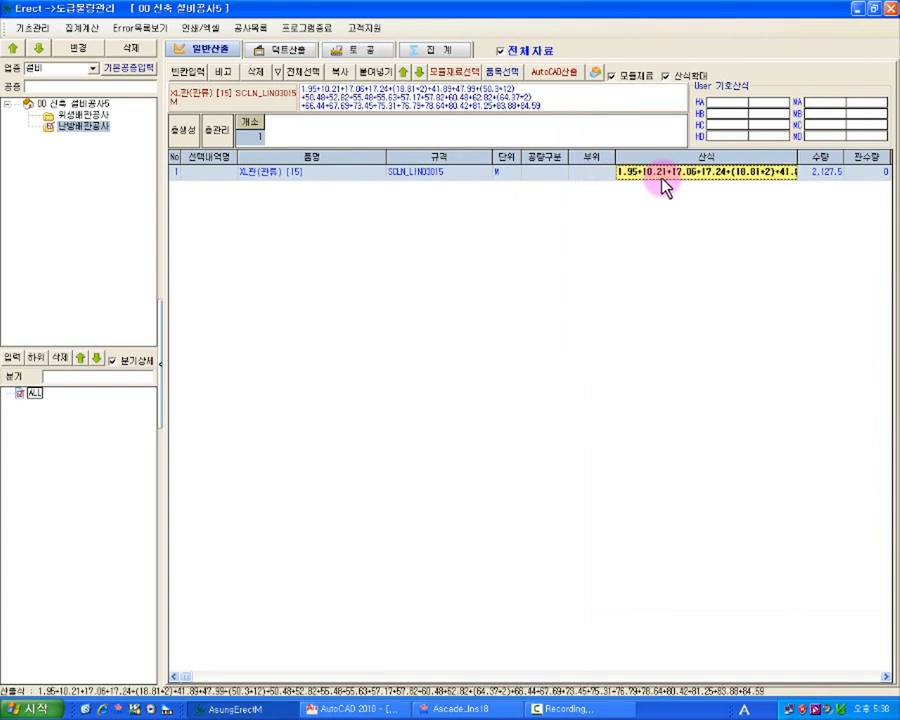
drag(558, 102, 297, 89)
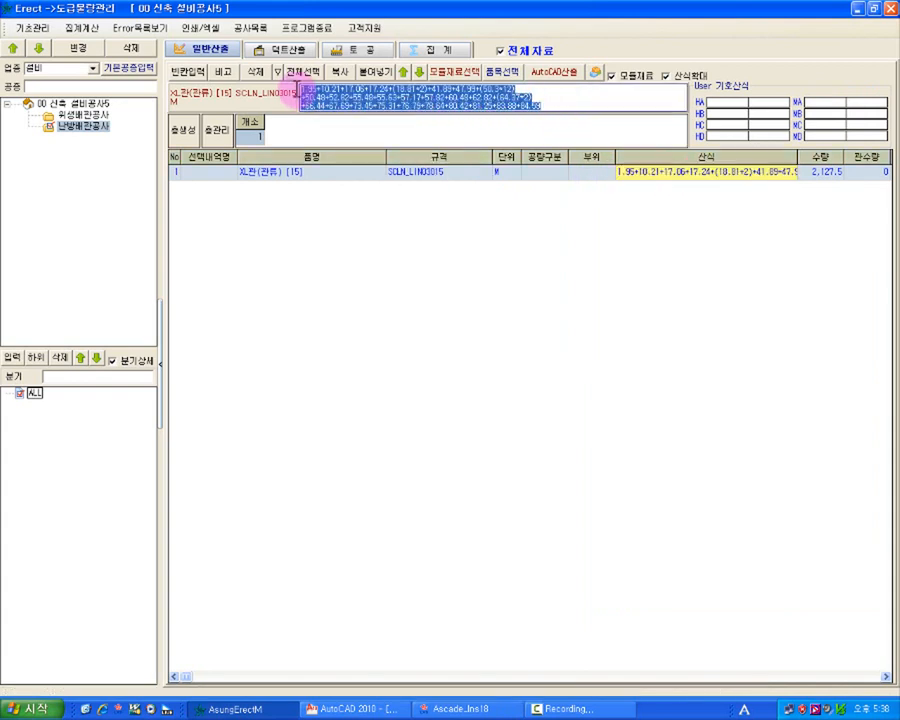
Replace the XL관 row's item with 가교화폴리에틸렌관 XL관(KS), Φ15mm using 품목 일괄변경[전체], searching for XL관, and close the item lookup.
click(402, 172)
right_click(404, 173)
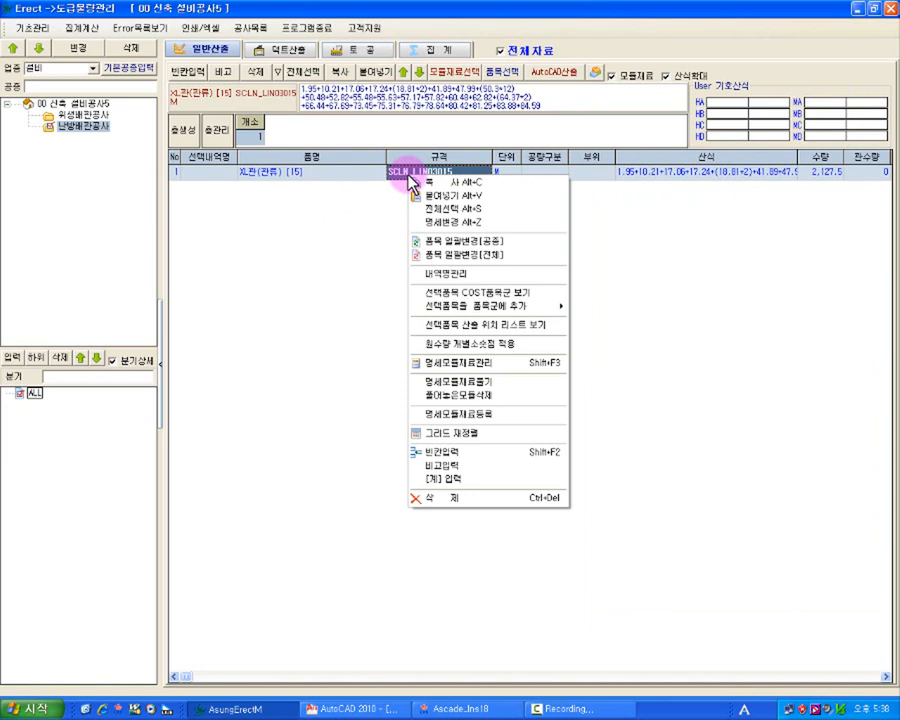
click(466, 254)
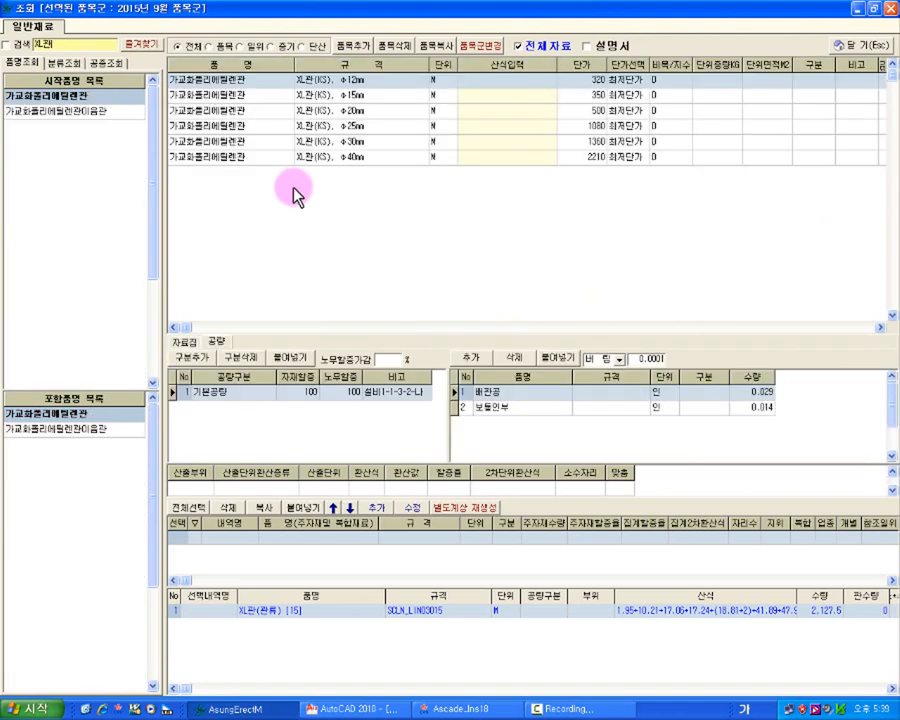
click(353, 96)
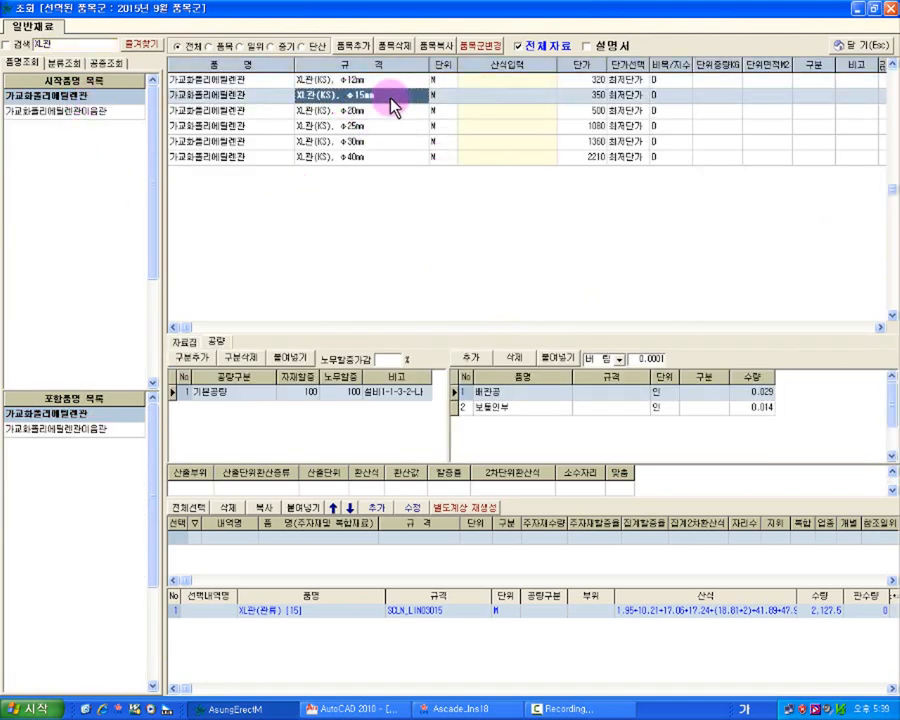
drag(390, 97, 465, 614)
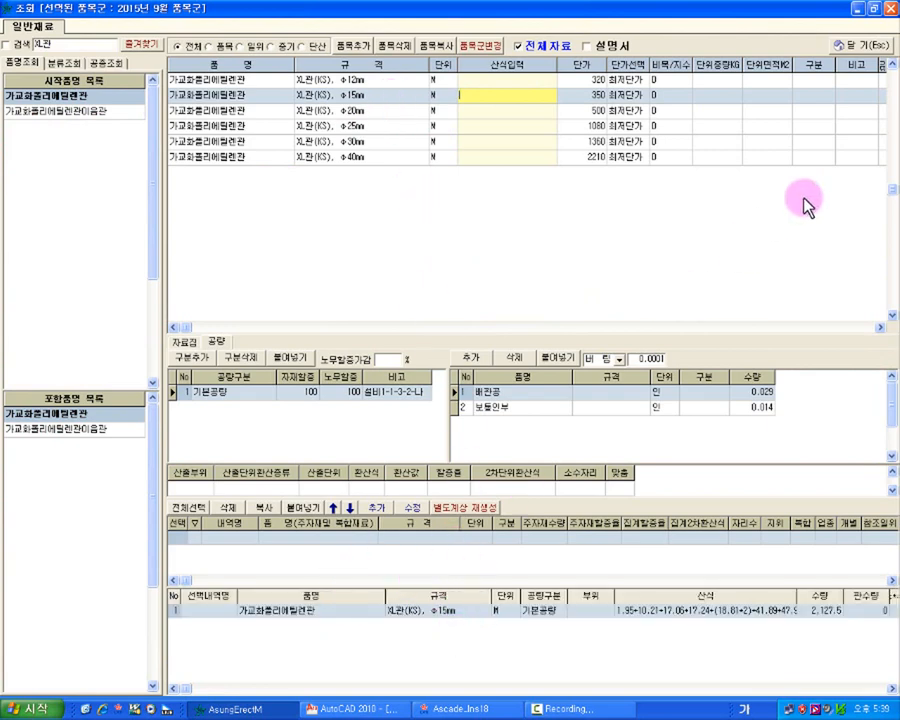
click(862, 45)
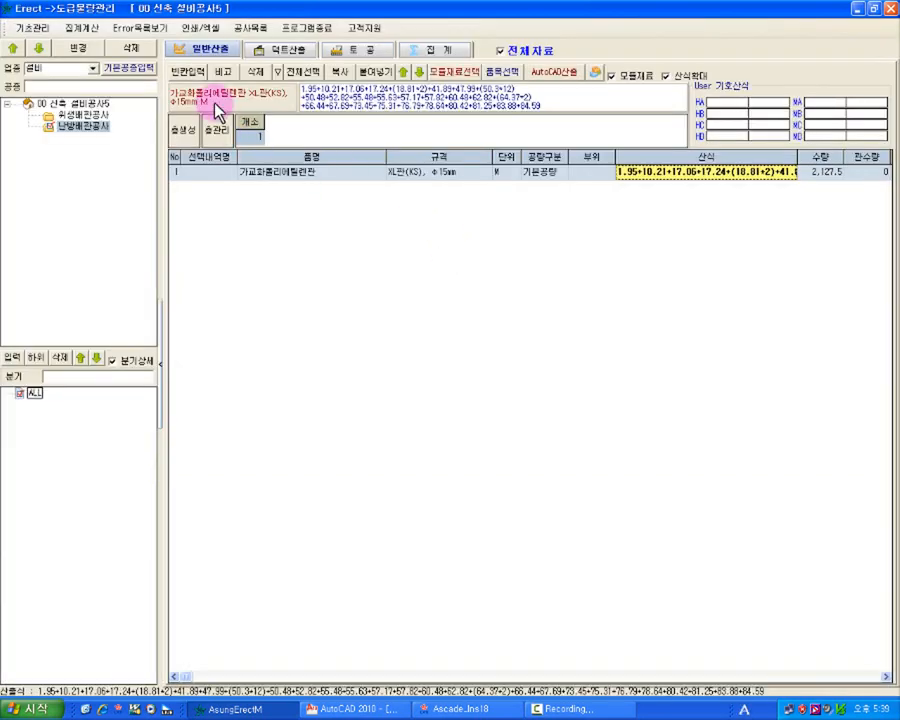
Bring EquipmentCAD back up and show its piping (배관) code list with the XL관 module.
click(440, 52)
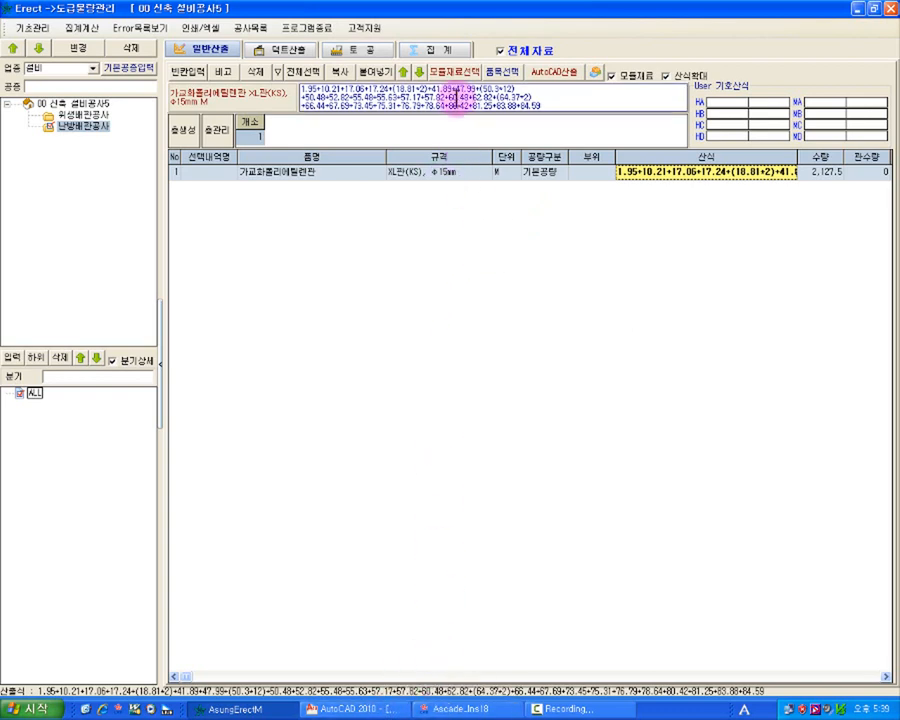
click(452, 75)
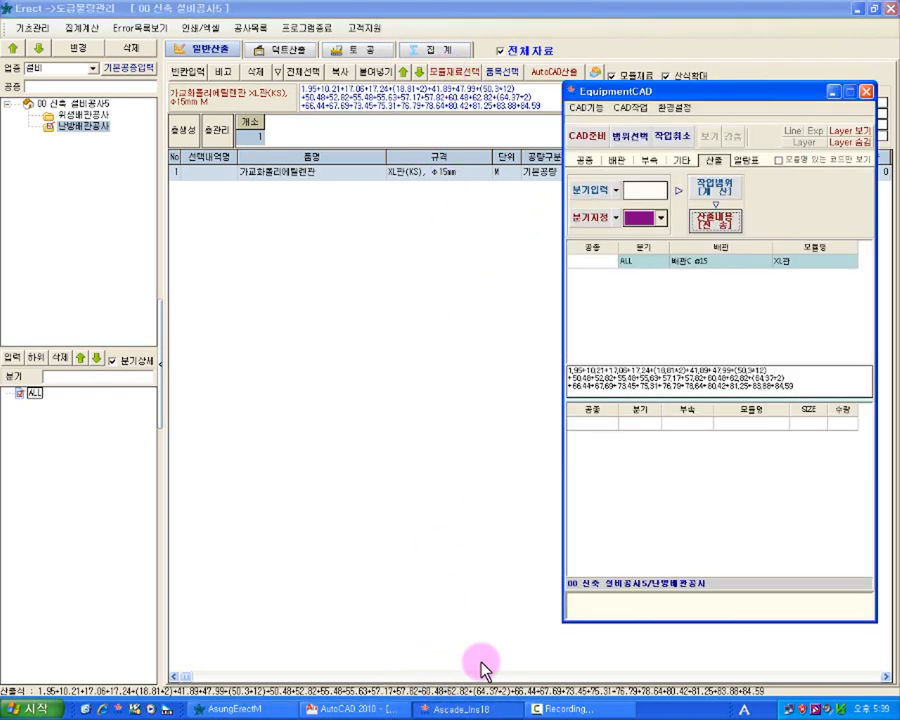
click(645, 160)
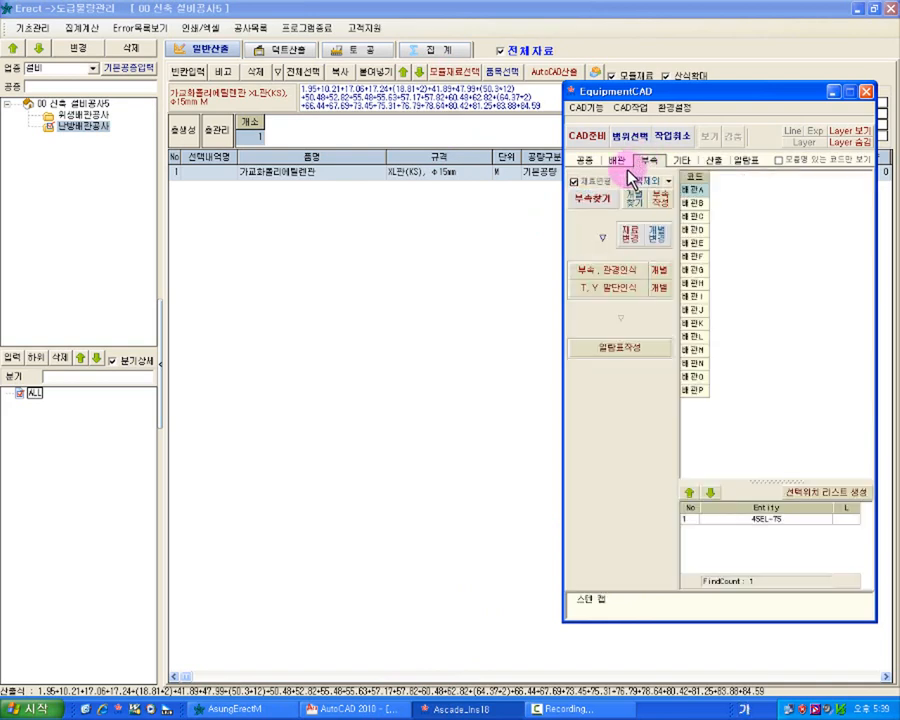
click(622, 163)
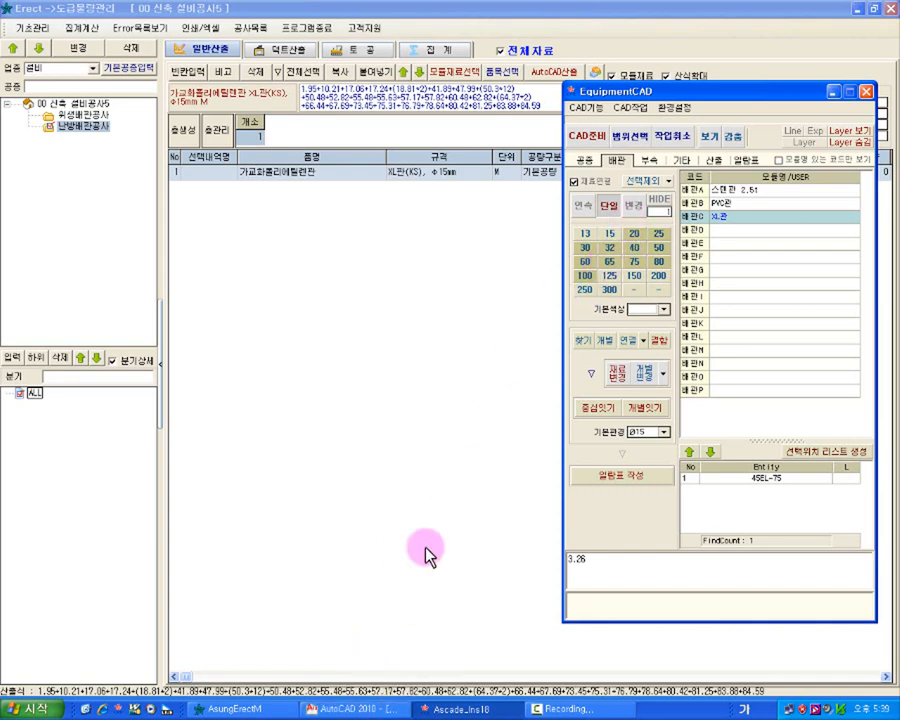
Switch to AutoCAD, open the recent drawing M-17(1층화장실#1위생배관평면도).dwg and examine its sanitary piping.
click(338, 710)
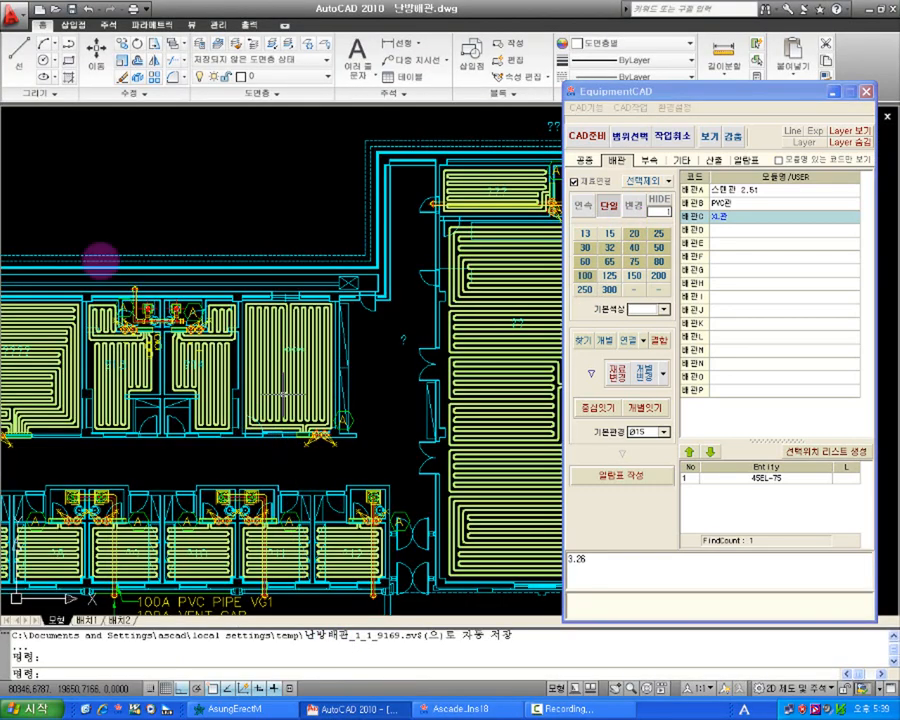
click(12, 14)
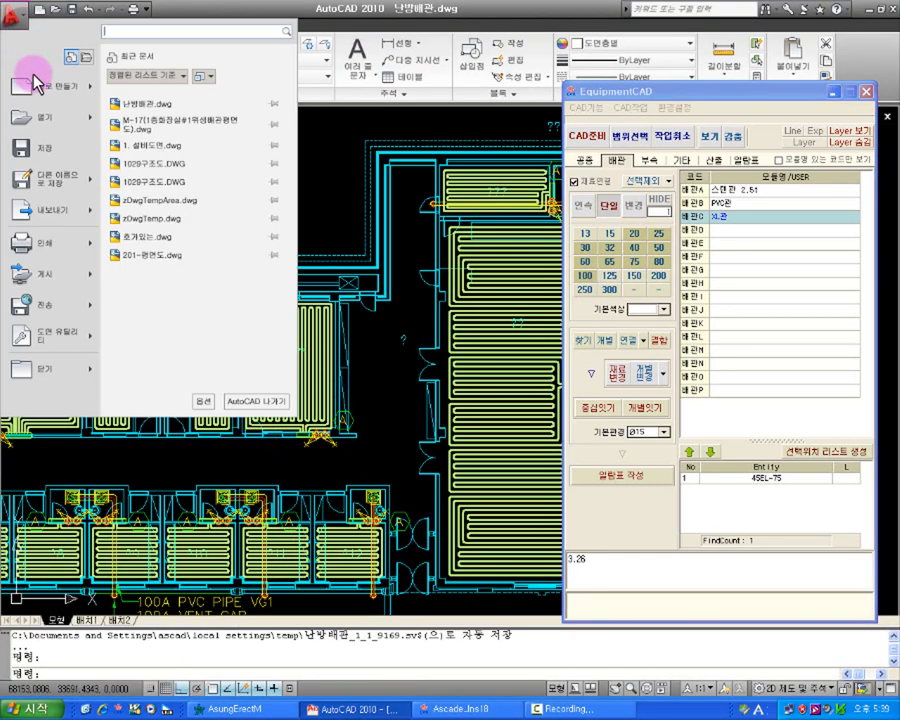
click(201, 126)
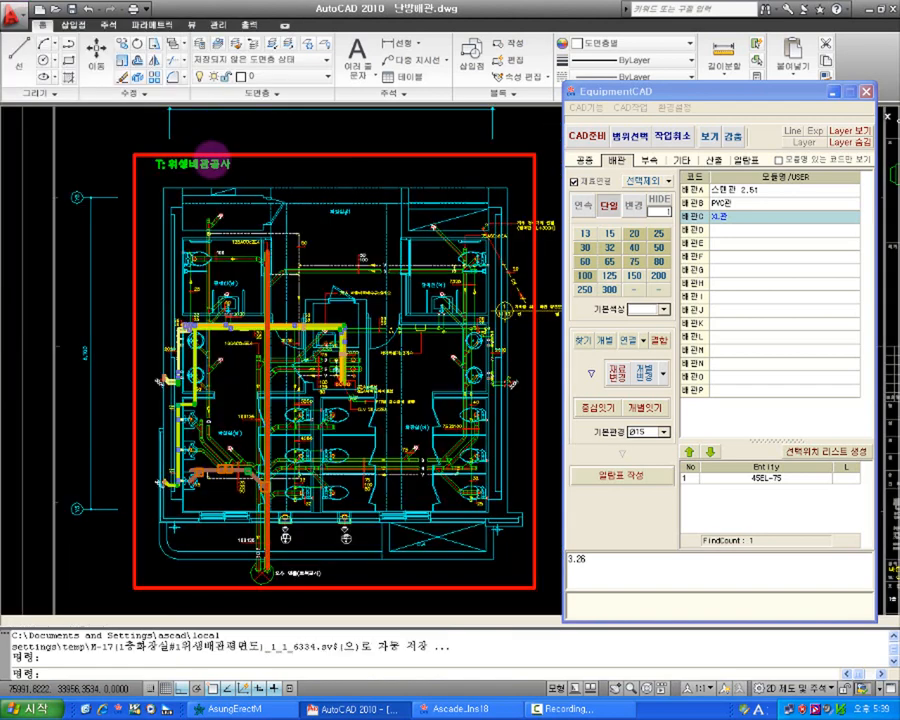
scroll(267, 295, up, 5)
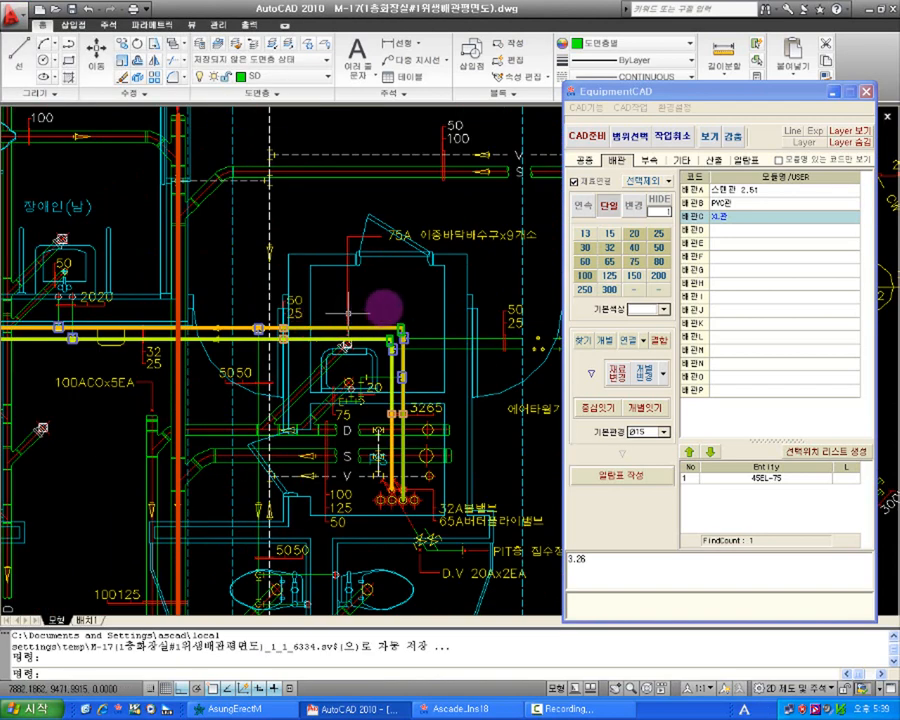
scroll(280, 308, down, 3)
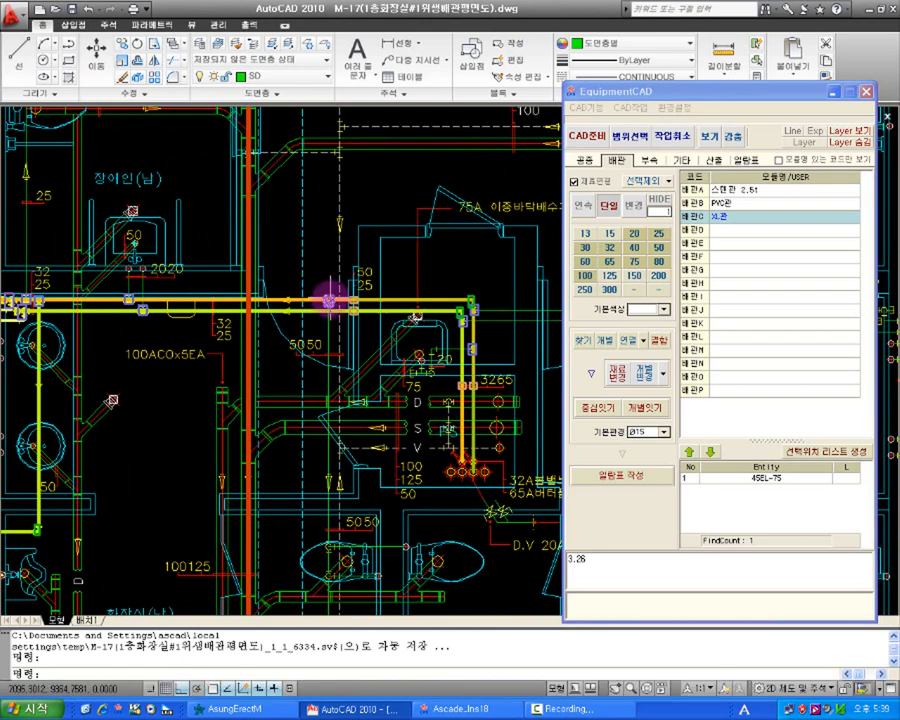
mouse_move(309, 337)
middle_down()
mouse_move(303, 257)
mouse_move(293, 257)
middle_up()
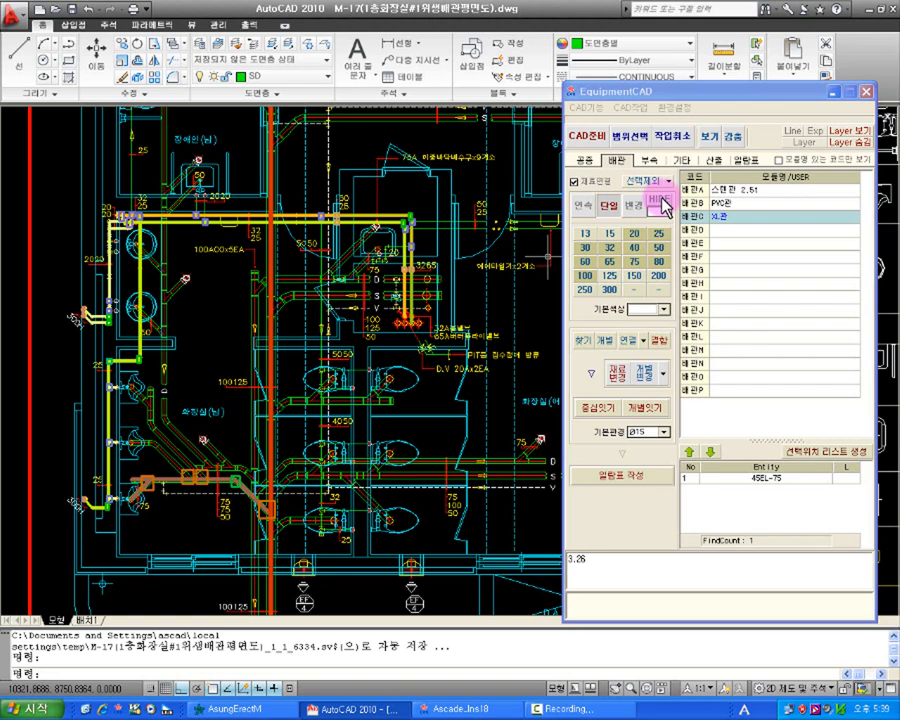
click(496, 281)
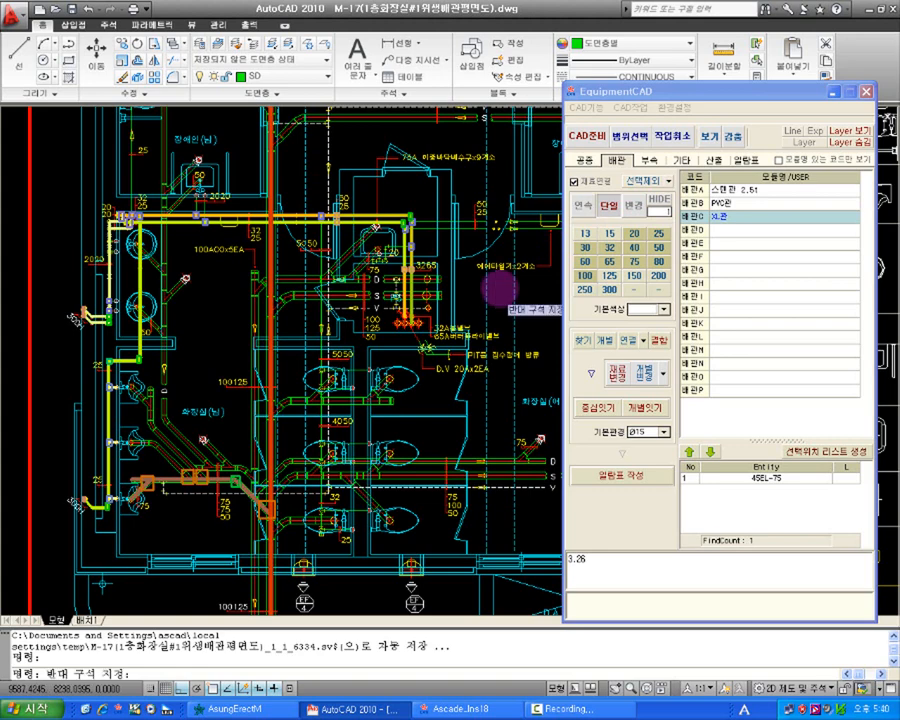
Run CAD준비 on the toilet drawing and set the red 위생배관공사 frame as the work range.
click(580, 136)
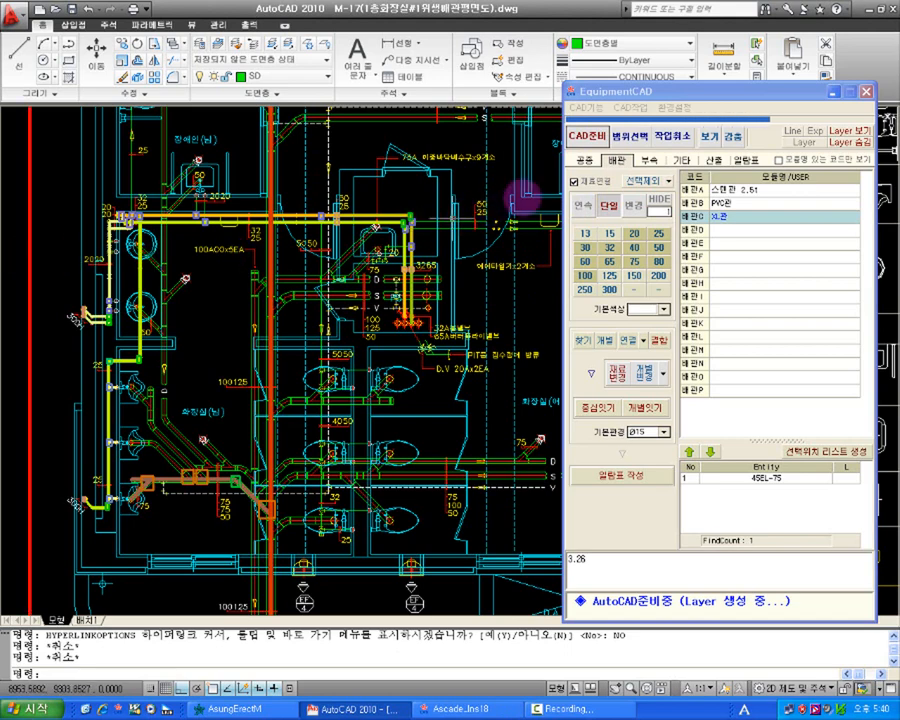
click(635, 140)
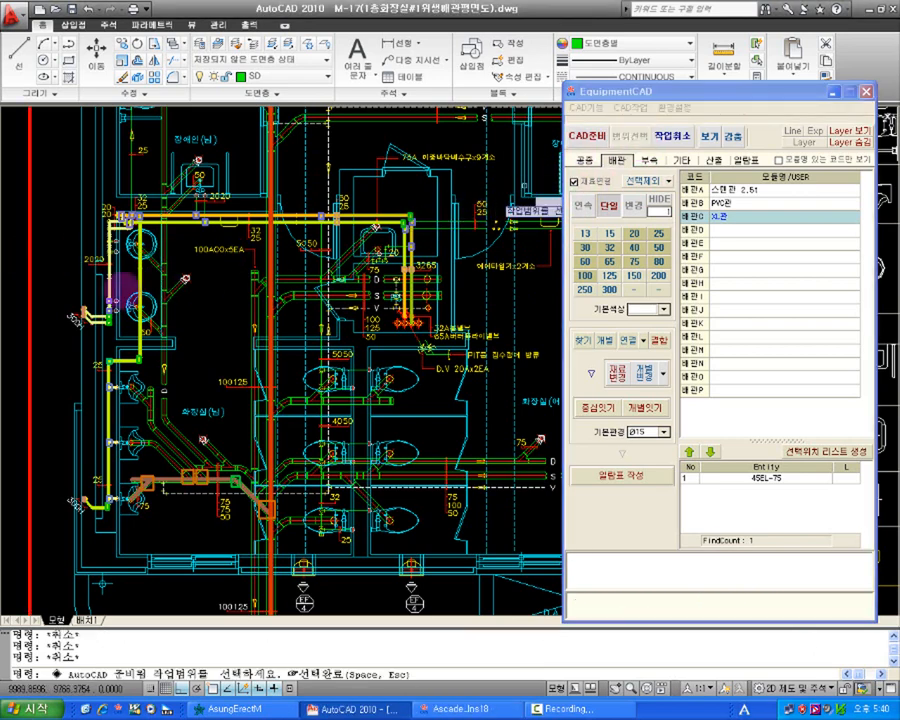
click(28, 246)
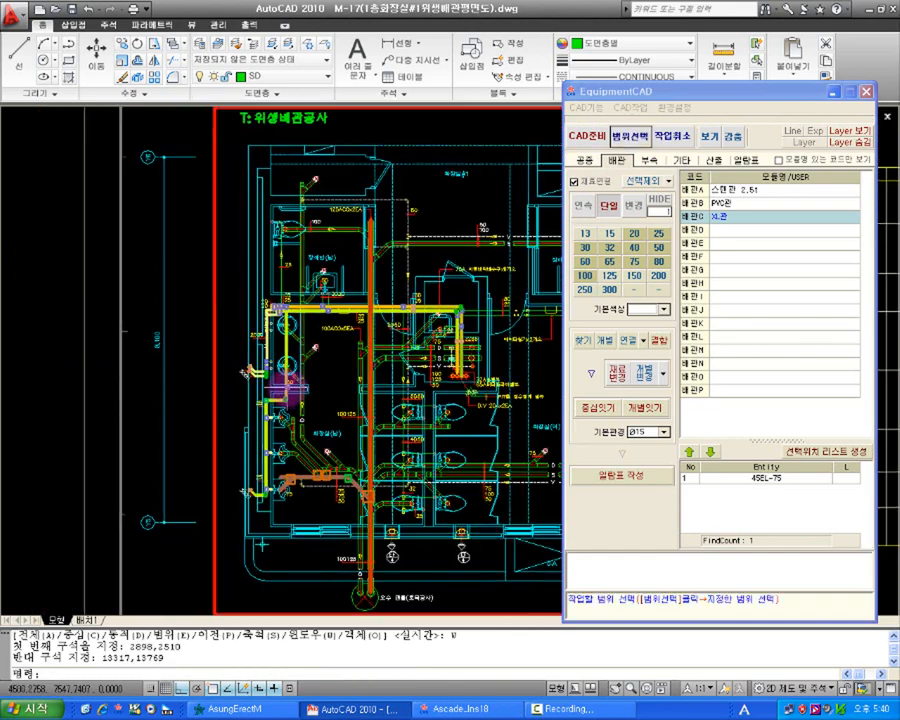
scroll(300, 330, up, 4)
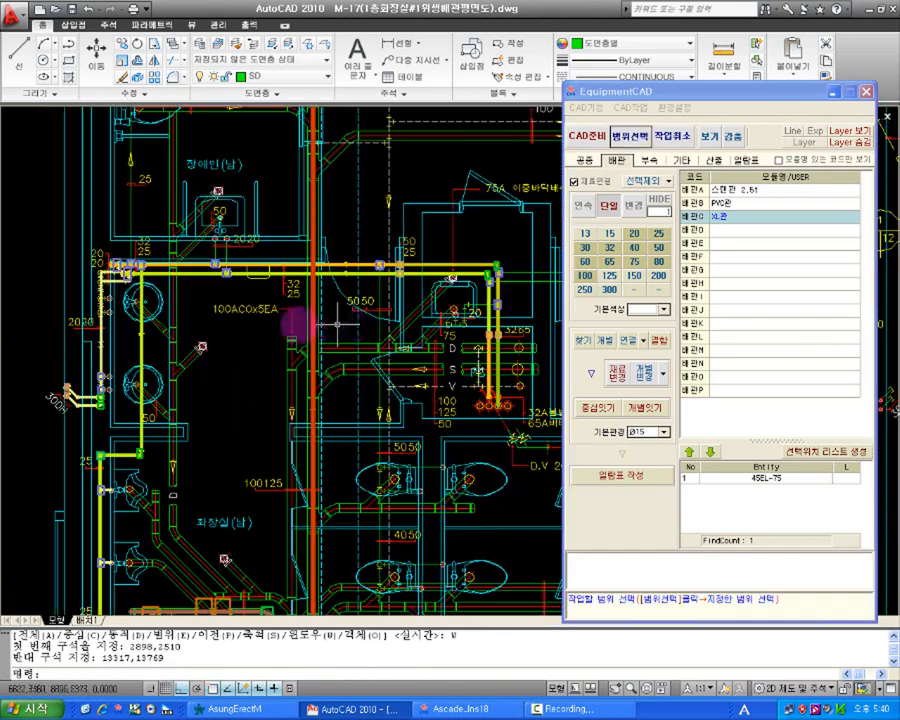
Examine the yellow water supply pipe bend and riser symbol at the 25 label beside the toilet fixtures, checking its horizontal run.
scroll(295, 322, up, 2)
middle_drag(180, 326, 333, 346)
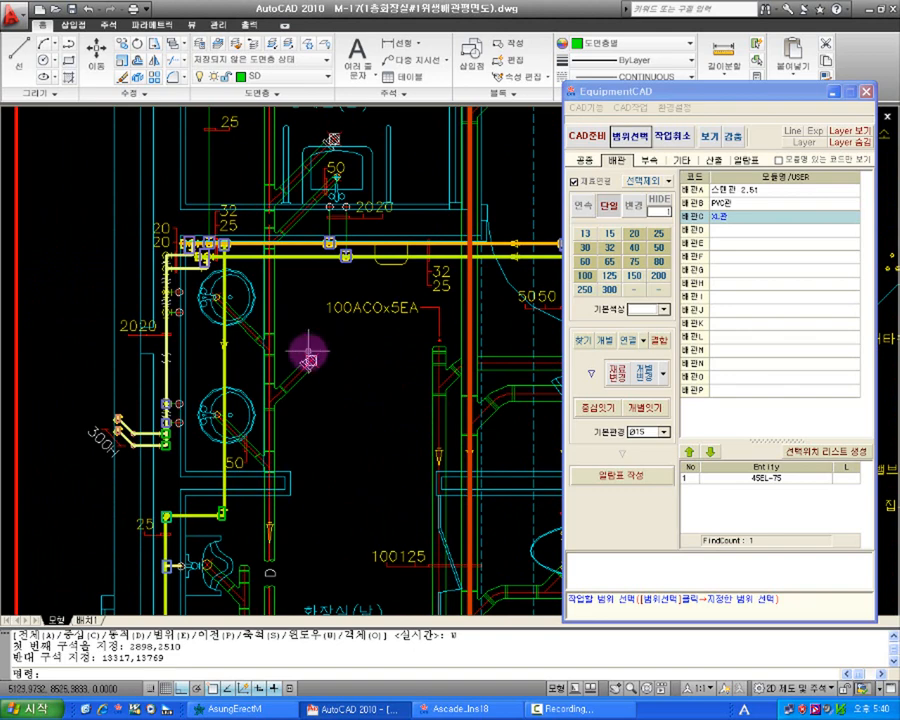
mouse_move(214, 485)
middle_down()
mouse_move(247, 440)
mouse_move(240, 374)
middle_up()
scroll(270, 395, up, 5)
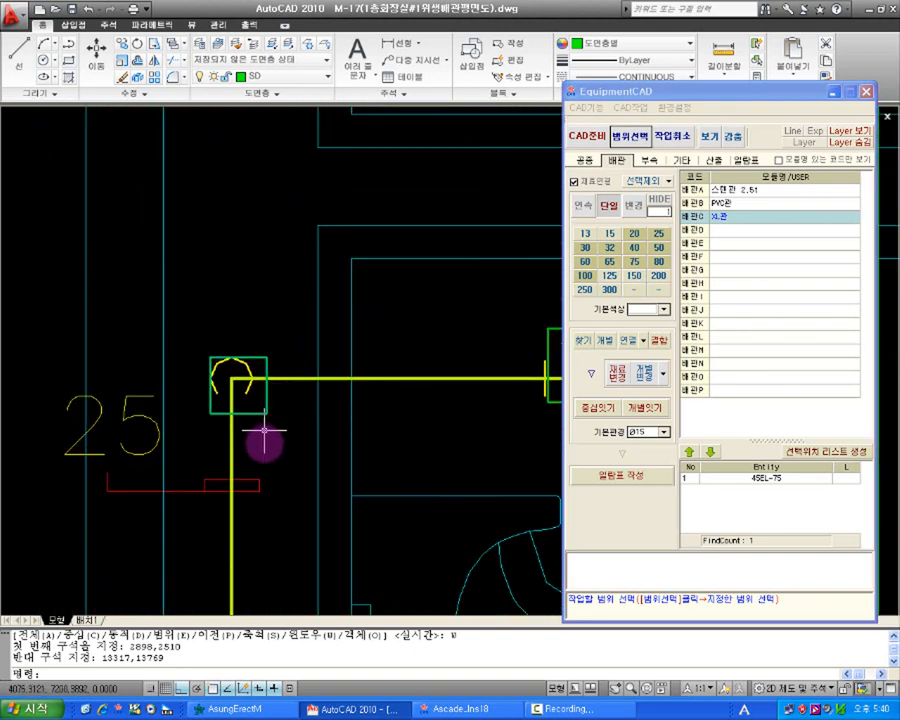
middle_drag(266, 422, 242, 345)
middle_drag(211, 303, 120, 281)
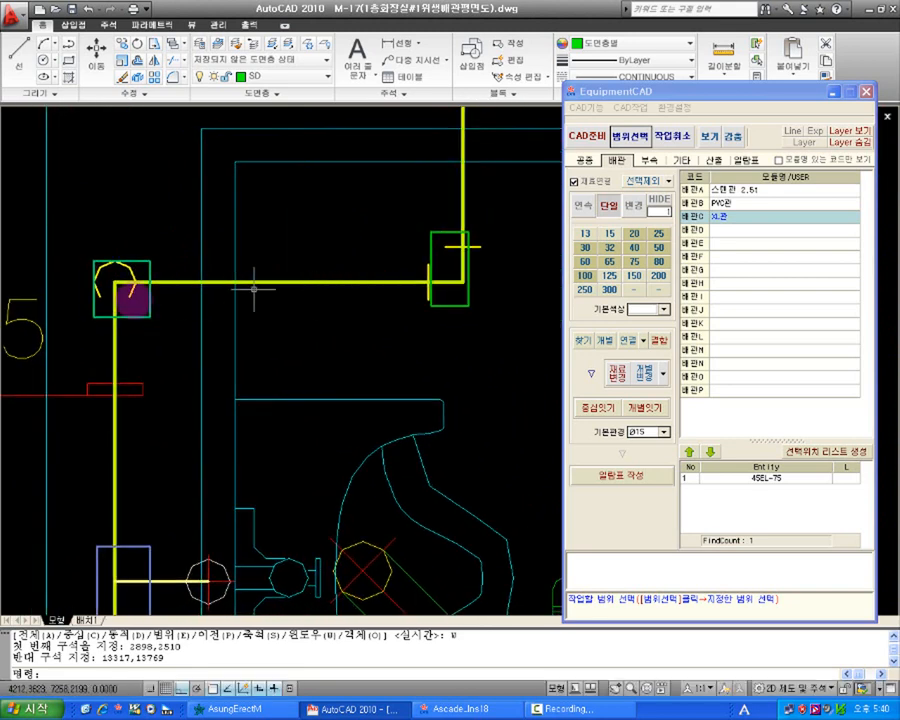
middle_drag(170, 335, 179, 327)
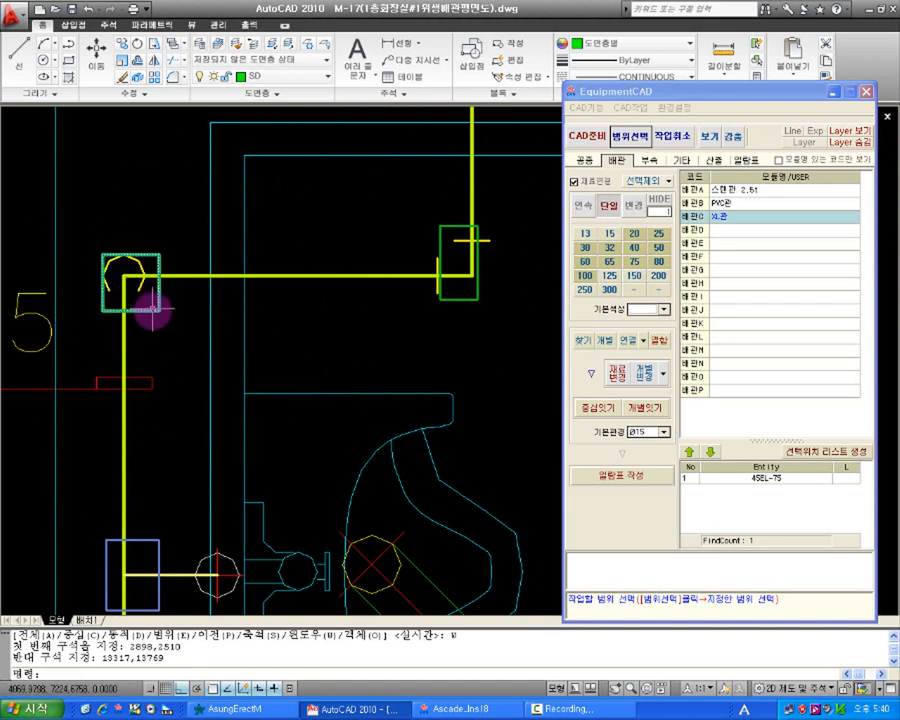
middle_drag(148, 343, 249, 322)
scroll(239, 338, down, 4)
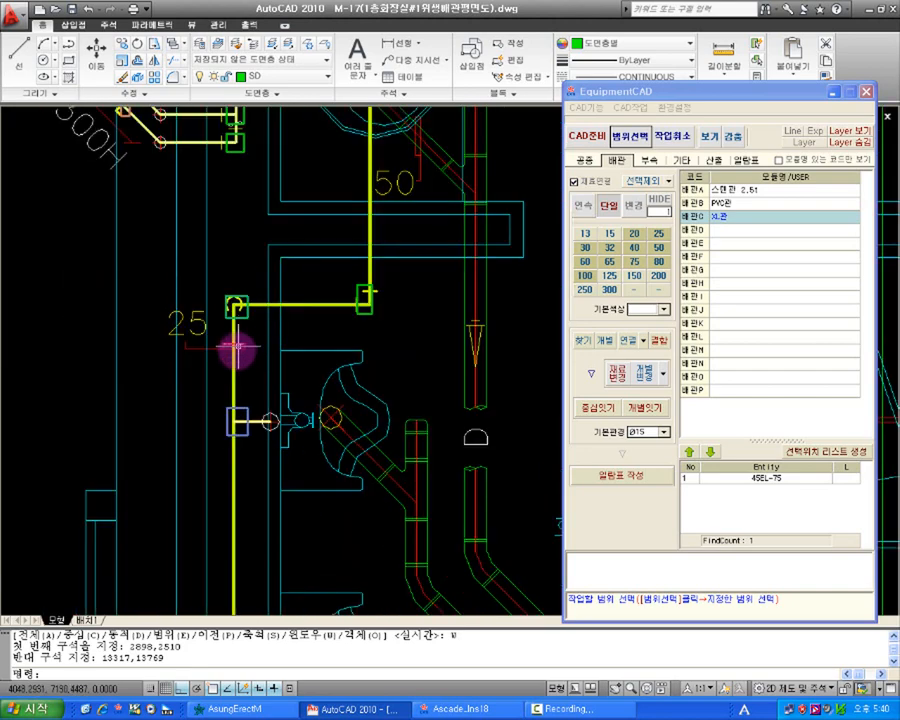
scroll(236, 349, down, 2)
mouse_move(244, 349)
middle_down()
mouse_move(190, 333)
mouse_move(221, 341)
middle_up()
scroll(189, 335, up, 4)
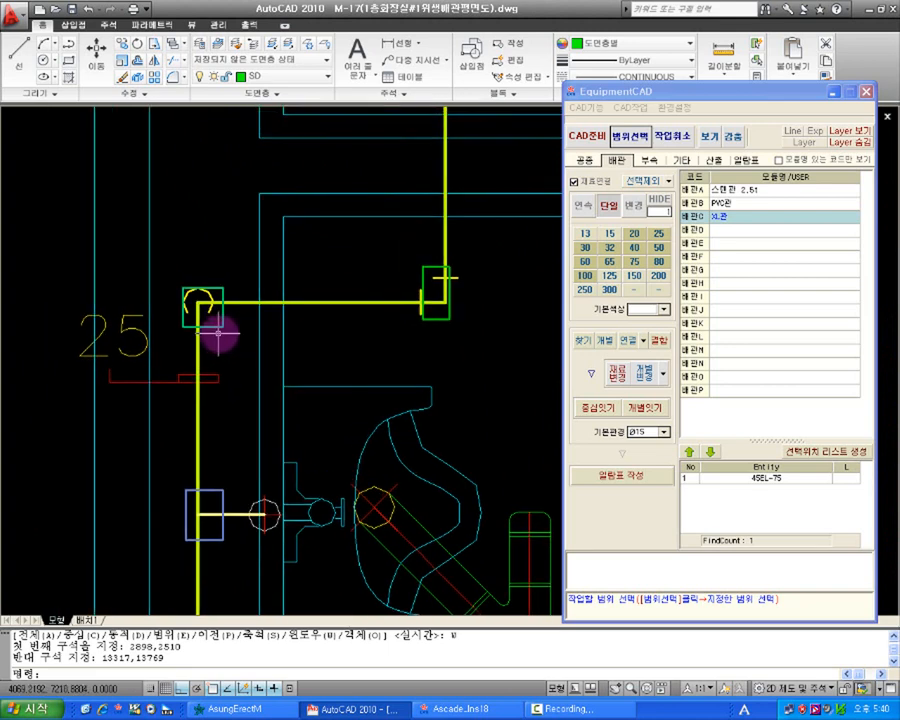
scroll(220, 325, up, 1)
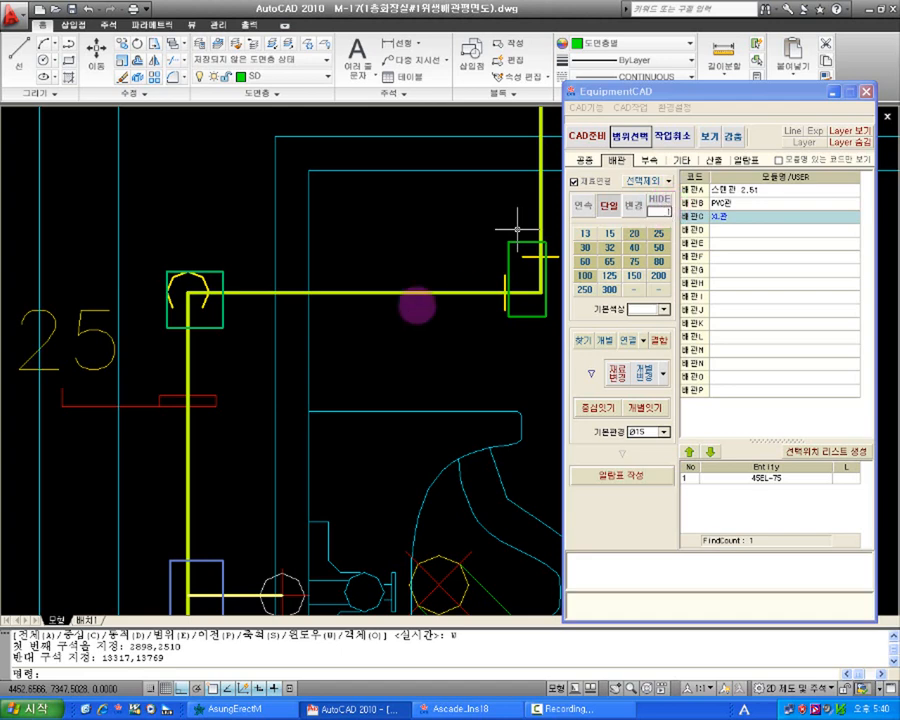
click(352, 293)
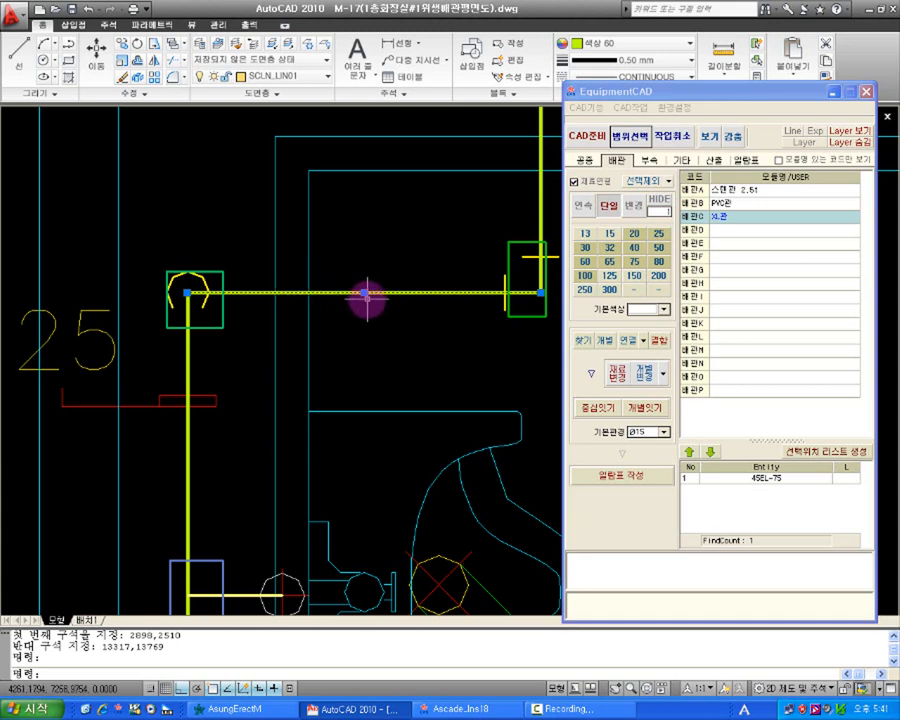
key(Escape)
Add a hidden pipe length (HIDE) of 1 for 스텐관 2.5t ø25 above the riser symbol at the upper pipe corner.
click(718, 190)
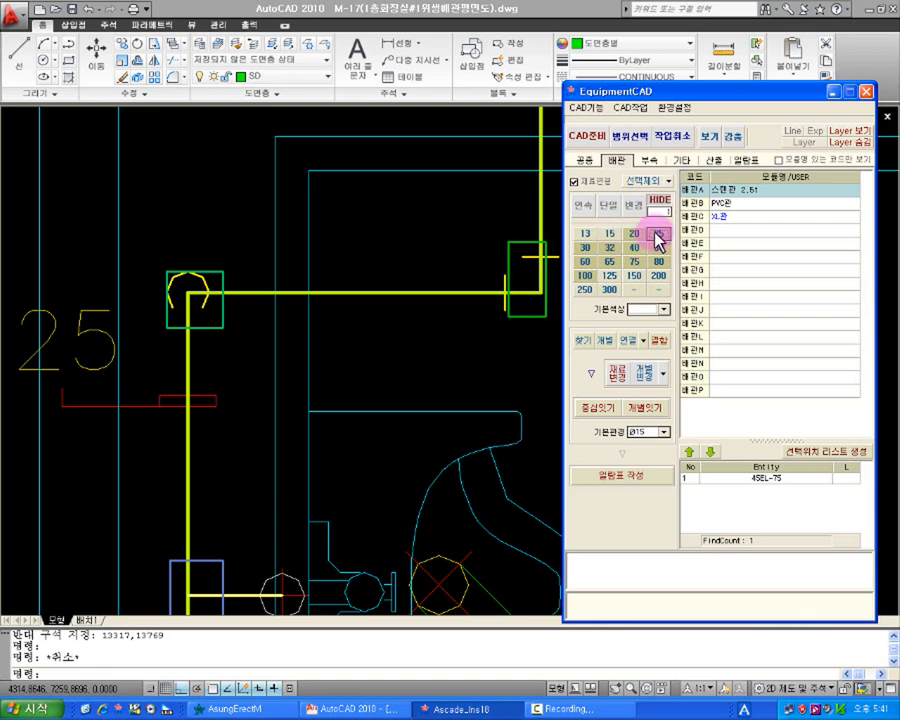
click(658, 235)
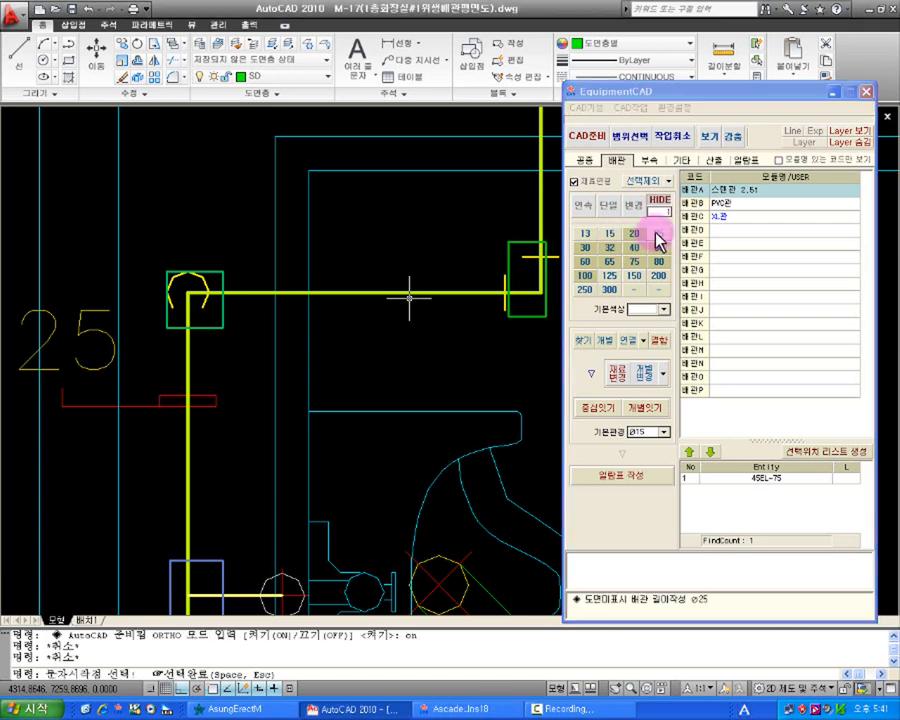
click(165, 256)
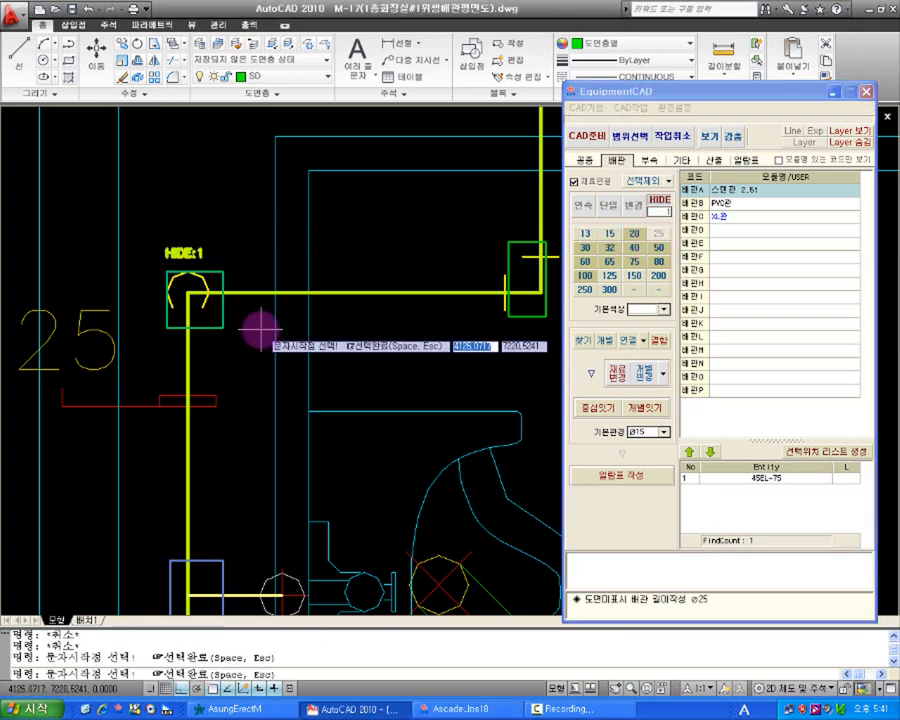
scroll(160, 250, up, 3)
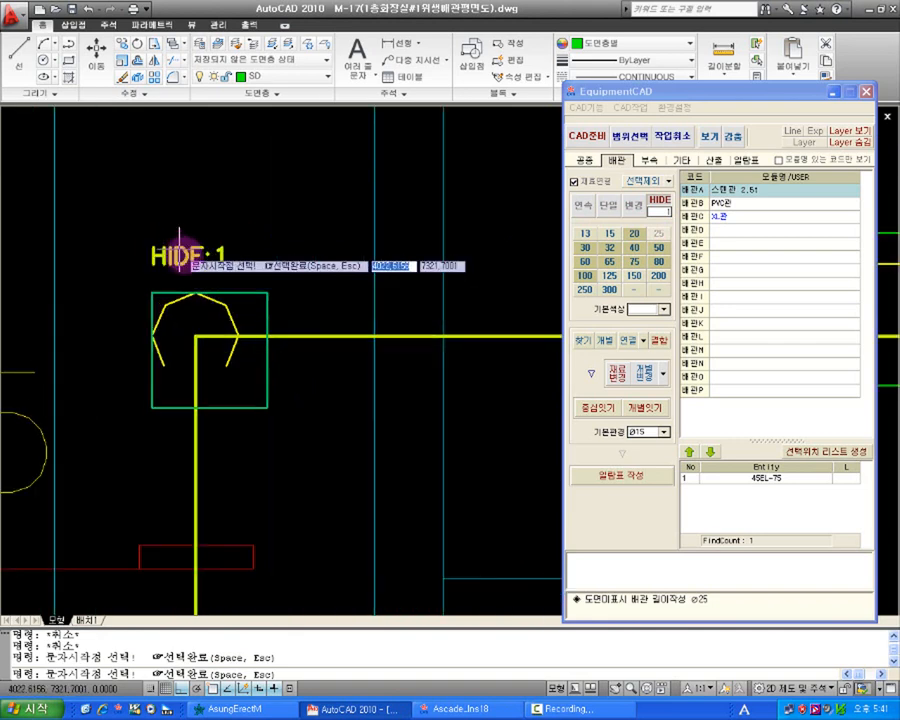
scroll(216, 264, down, 4)
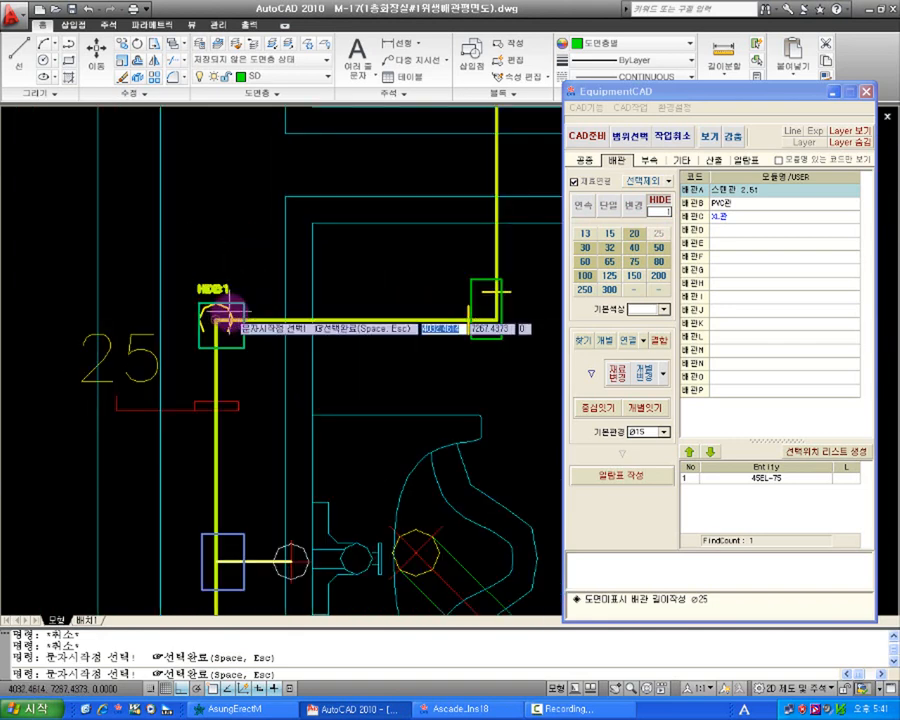
Set the HIDE length to 0.5 and place it as ø15 스텐관 2.5t at the first fixture branch below the riser.
middle_drag(234, 326, 208, 202)
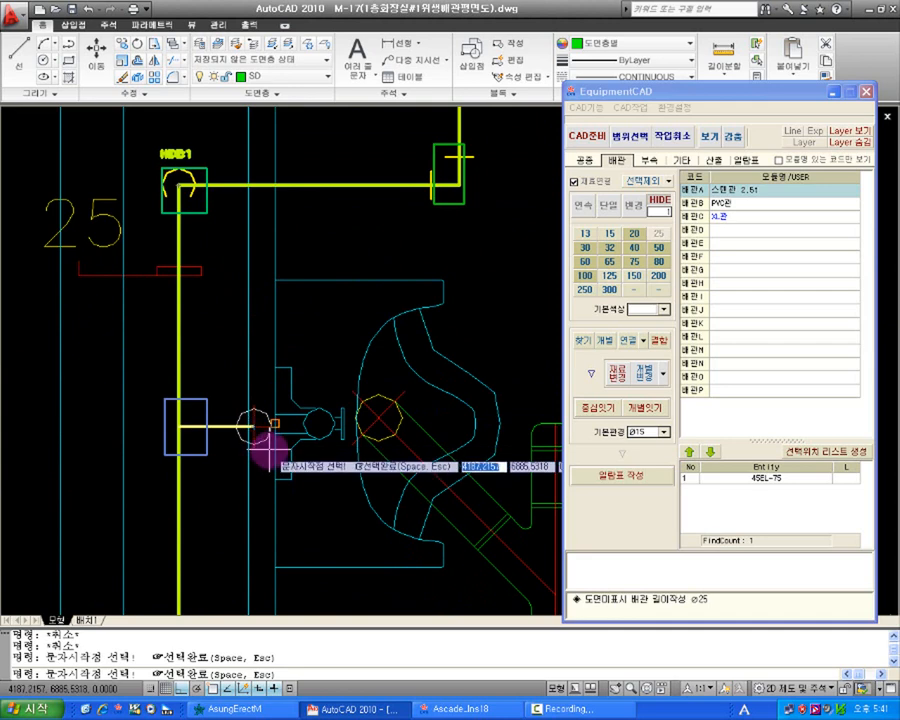
middle_drag(252, 319, 243, 290)
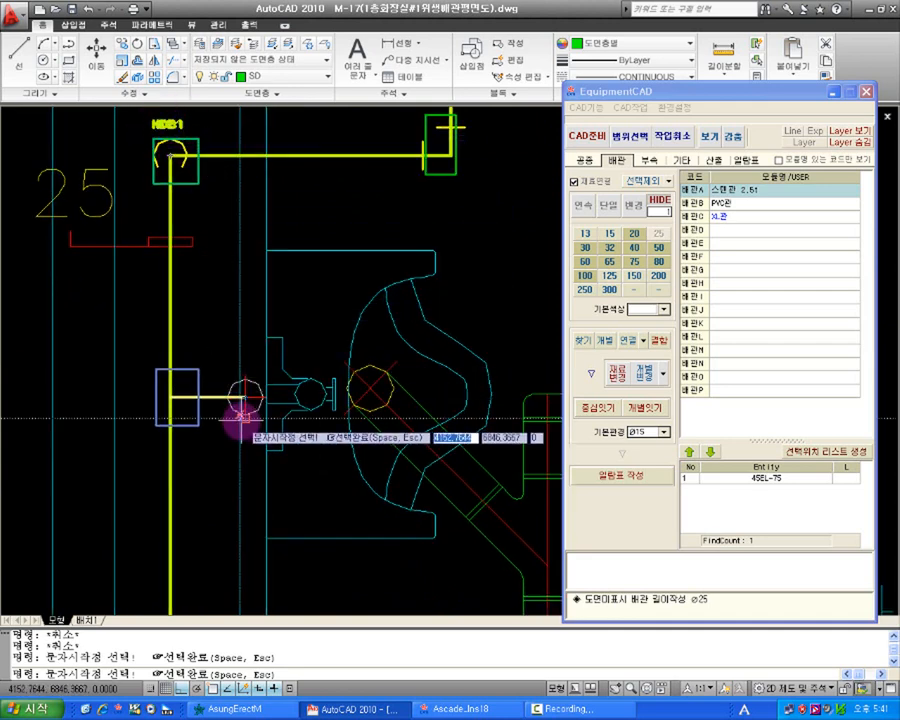
scroll(236, 412, up, 2)
scroll(238, 348, up, 3)
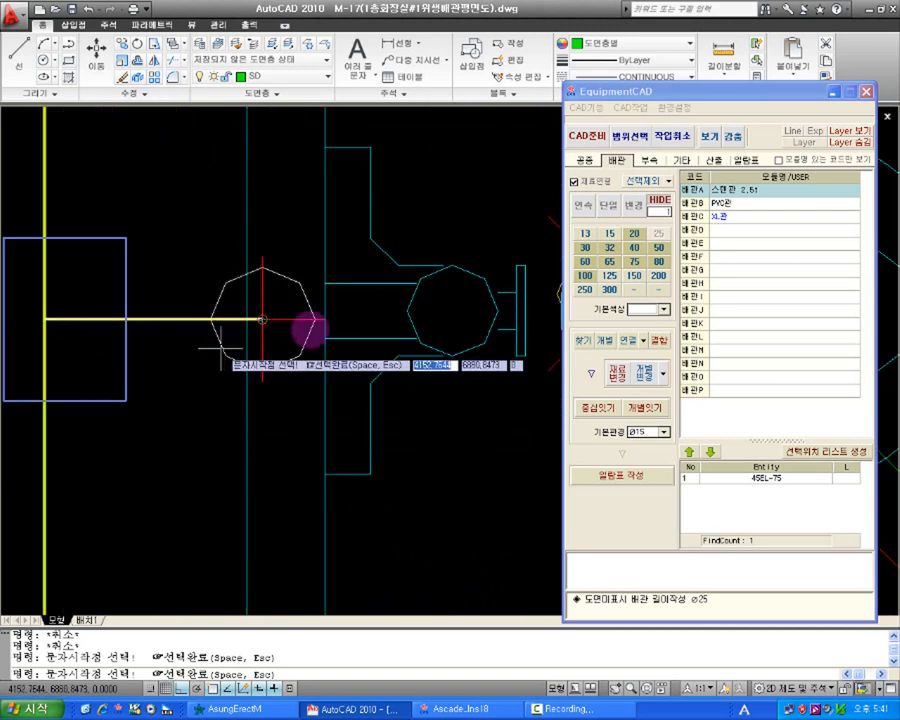
key(Escape)
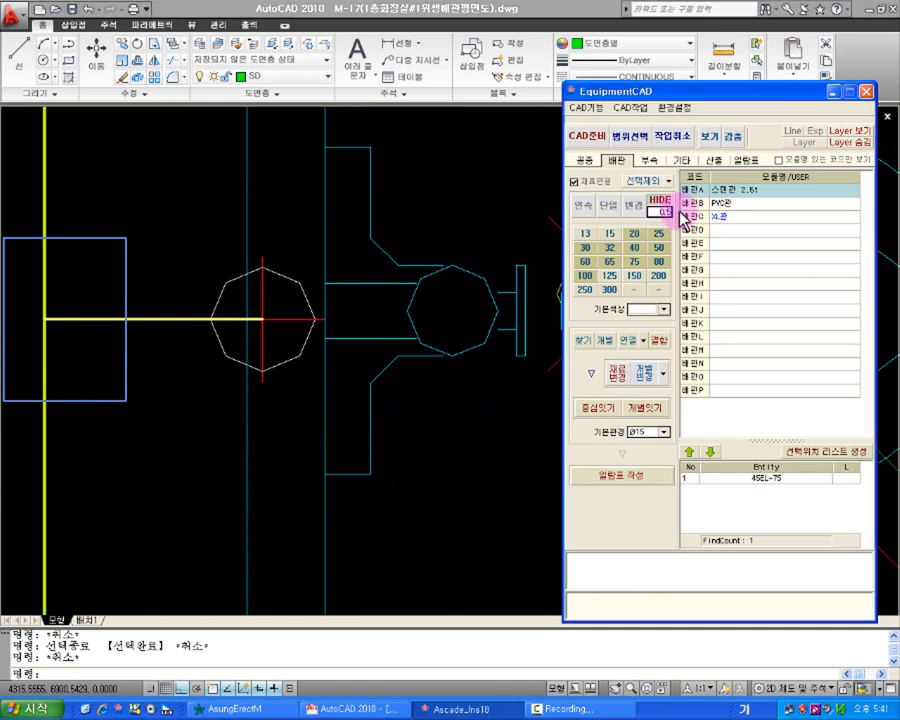
click(609, 233)
click(218, 378)
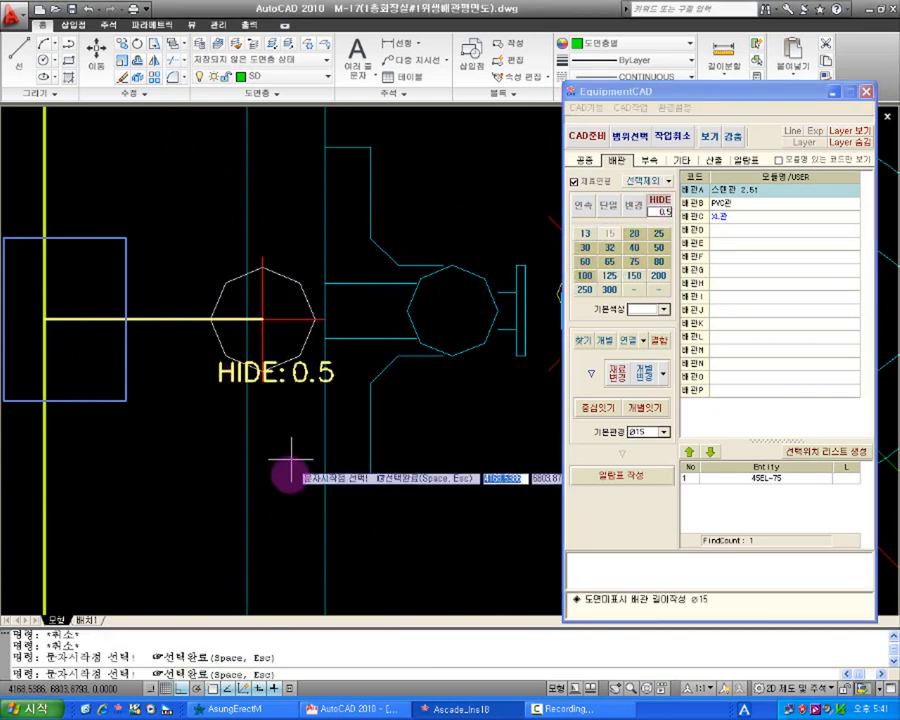
Place another ø15 HIDE length of 0.5 at the next fixture branch down the same supply pipe.
scroll(295, 466, down, 4)
middle_drag(294, 466, 313, 174)
middle_drag(321, 510, 323, 217)
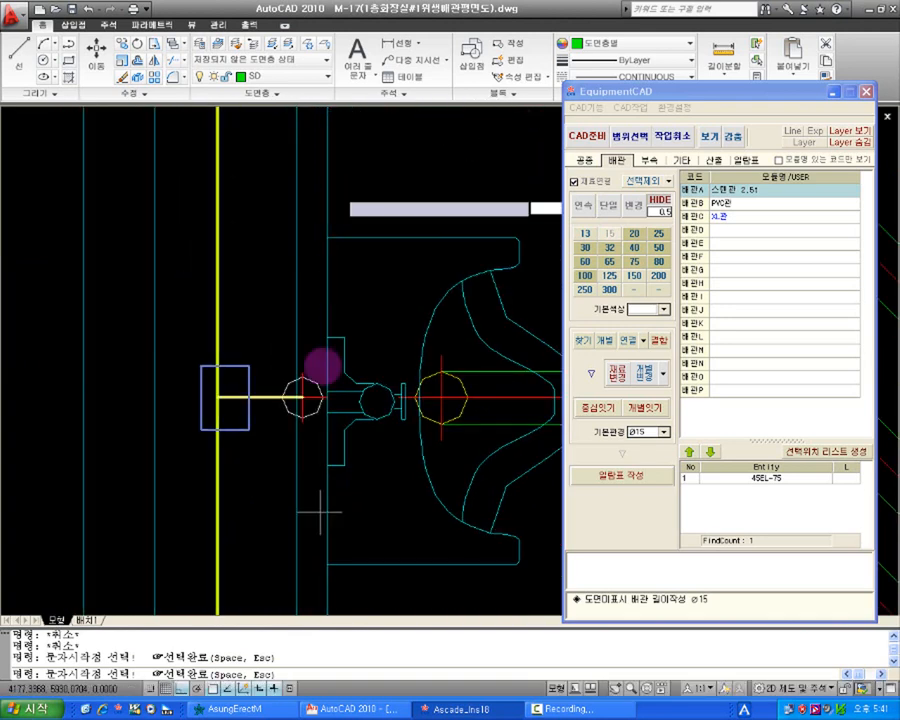
key(Escape)
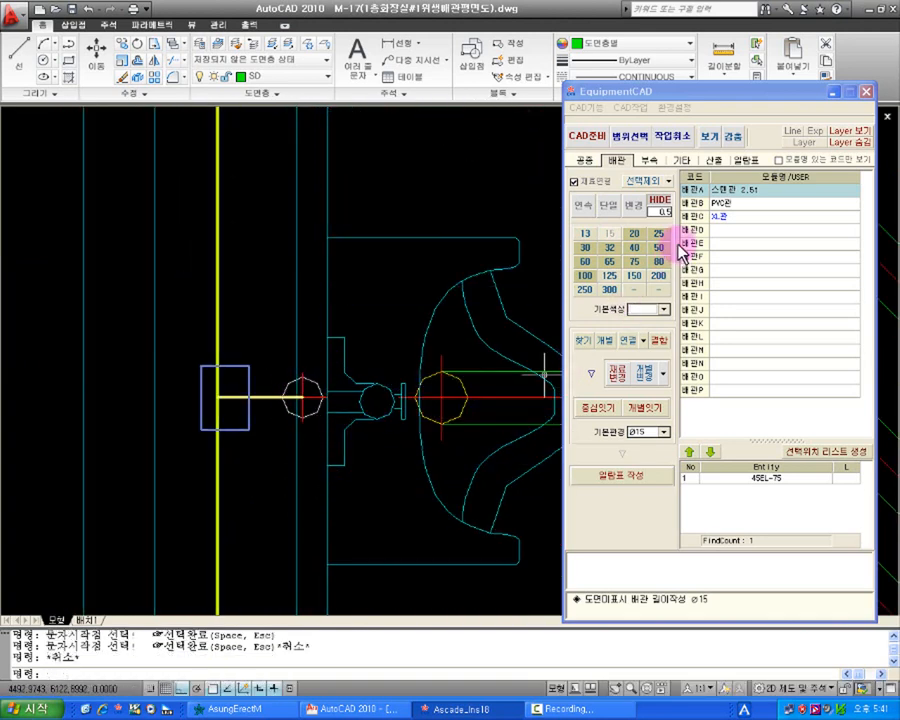
click(610, 234)
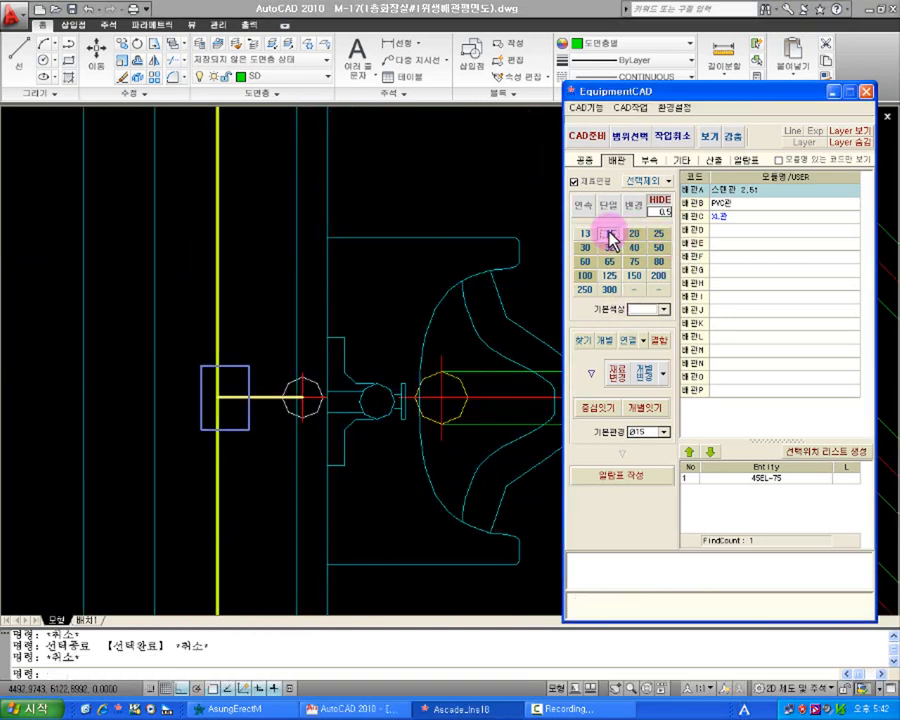
click(274, 366)
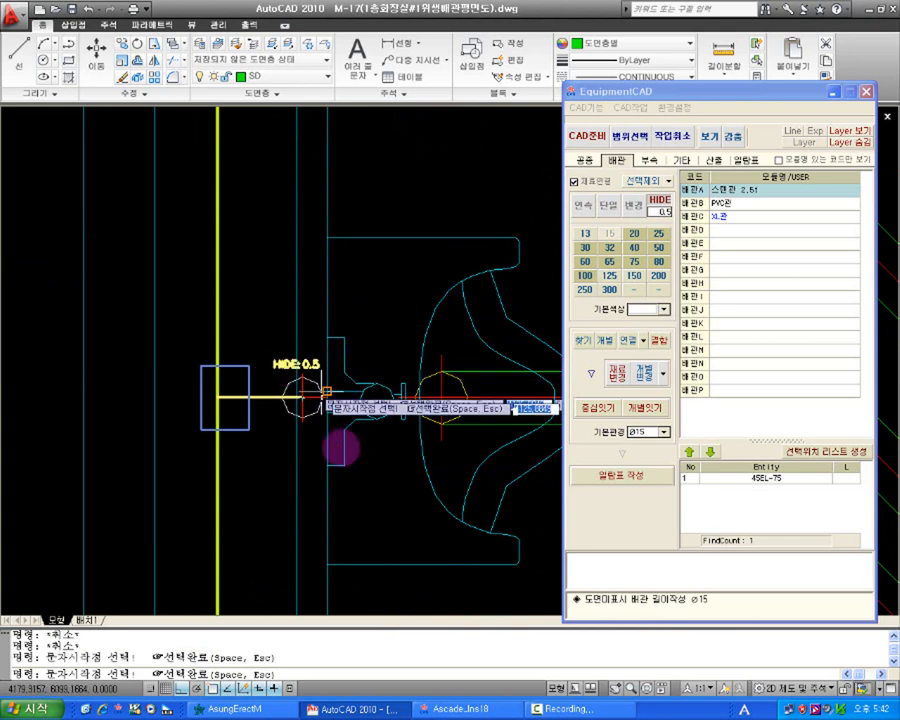
Place an ø15 HIDE length of 0.5 at the lowest fixture branch, near the 300H pipe end.
middle_drag(296, 510, 306, 305)
scroll(307, 376, down, 2)
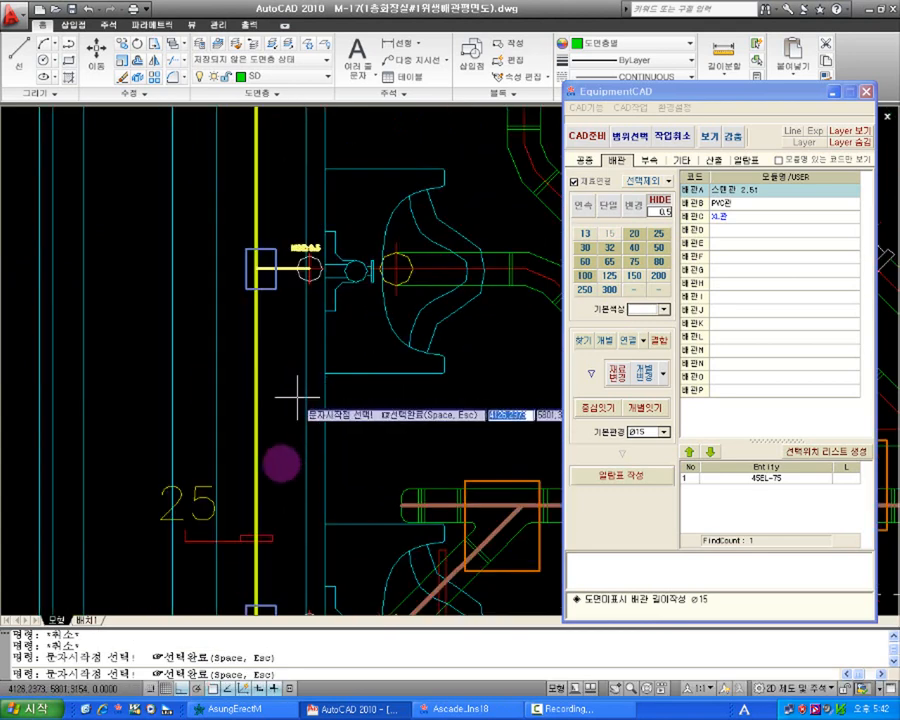
middle_drag(278, 475, 321, 239)
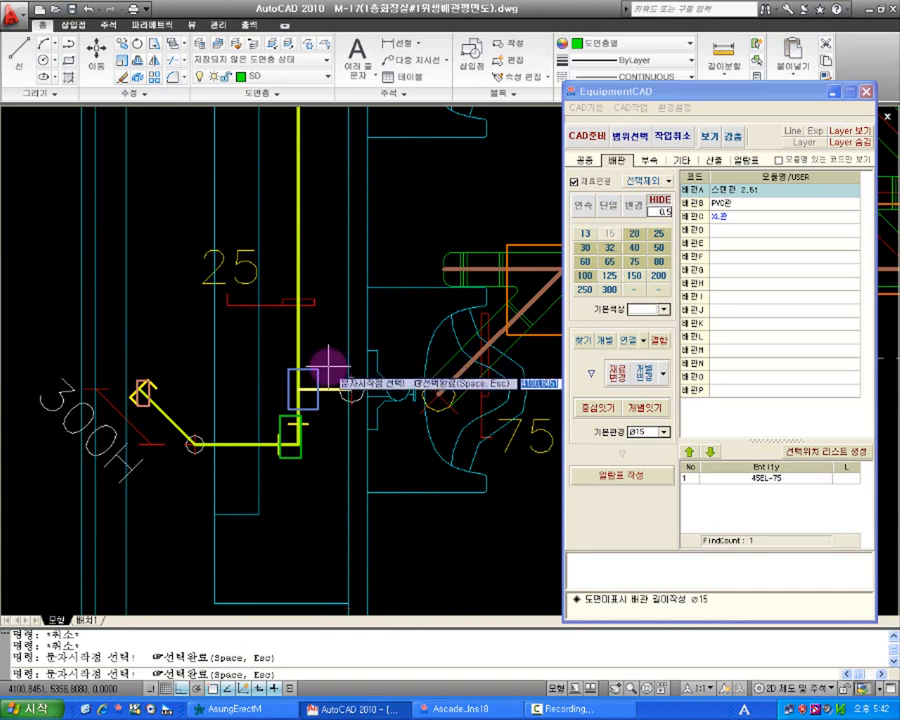
click(340, 367)
scroll(356, 376, up, 5)
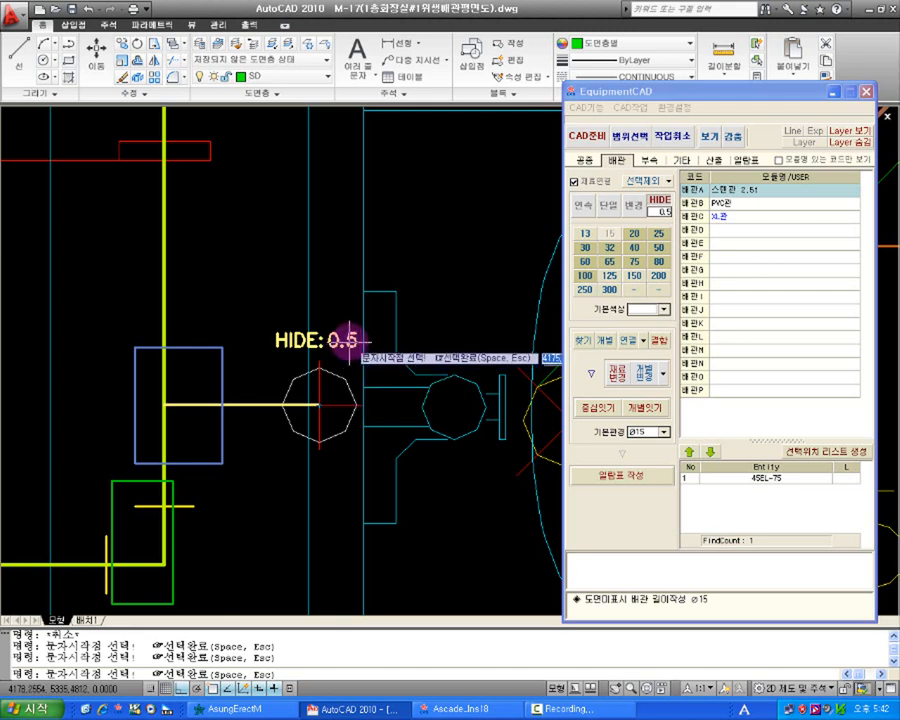
click(662, 205)
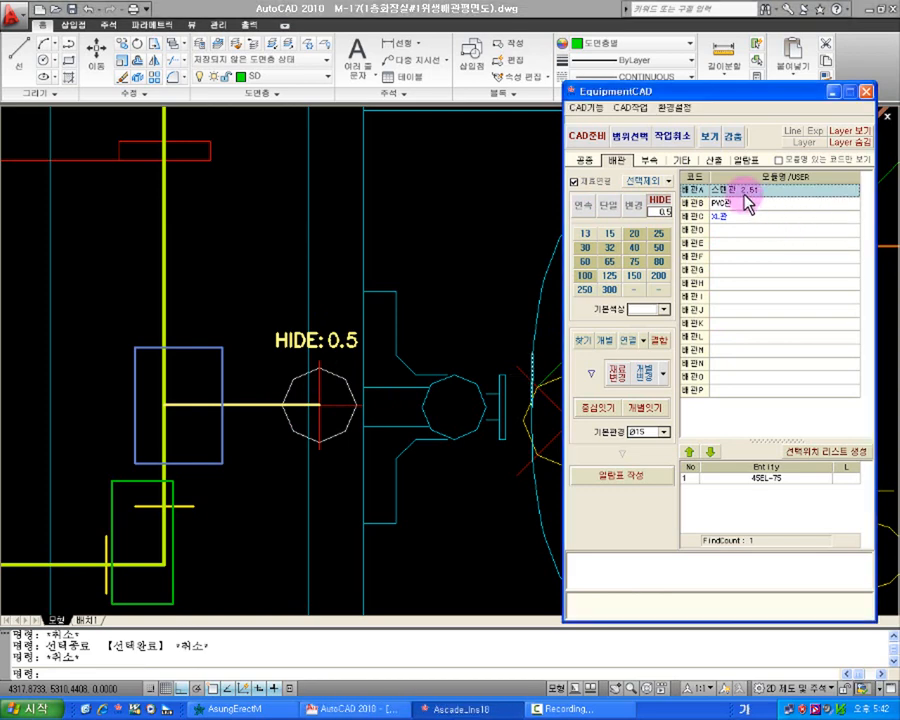
click(586, 207)
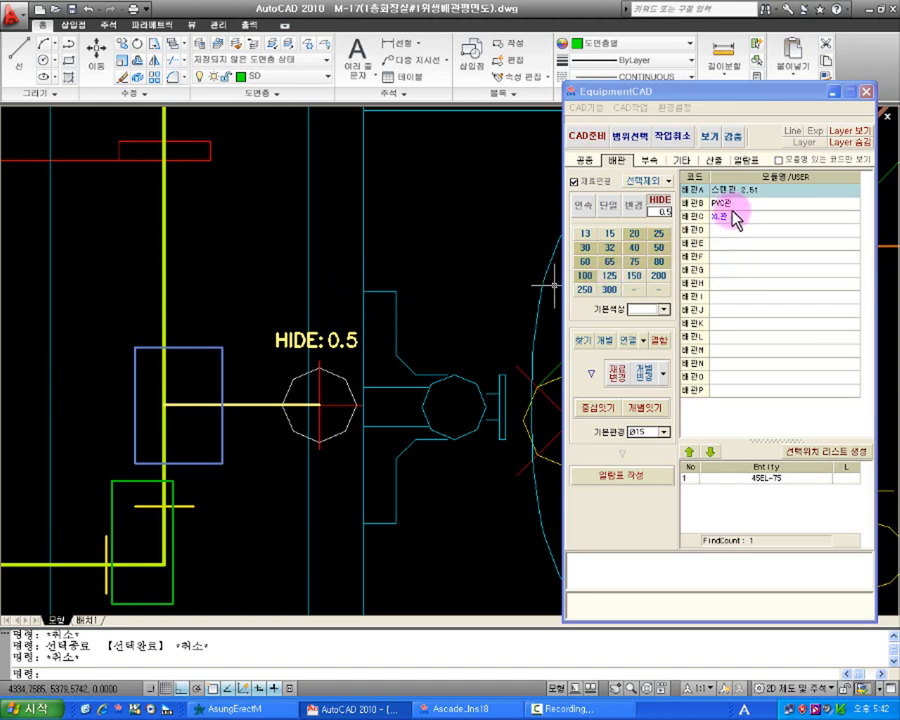
click(653, 211)
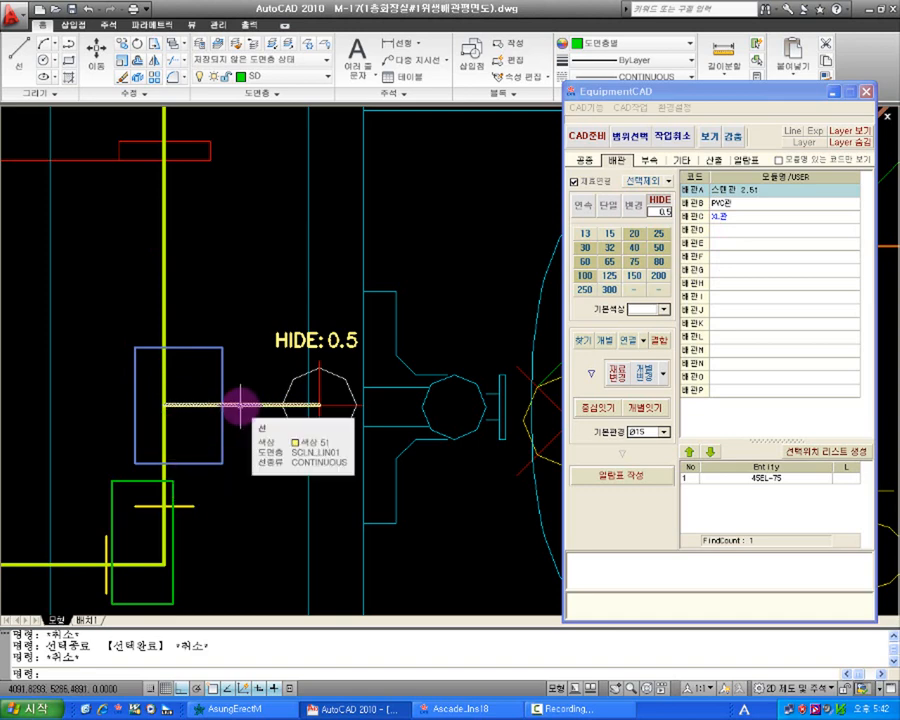
Change the lowest fixture's branch pipe to PVC관 ø20 with the 변경 mode.
click(736, 205)
click(636, 208)
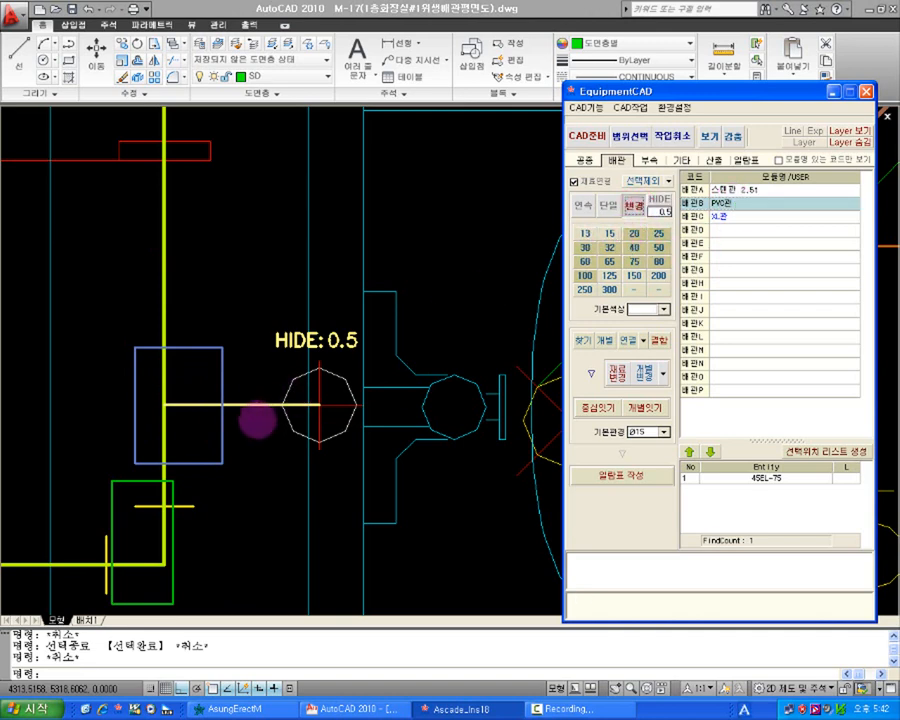
click(633, 236)
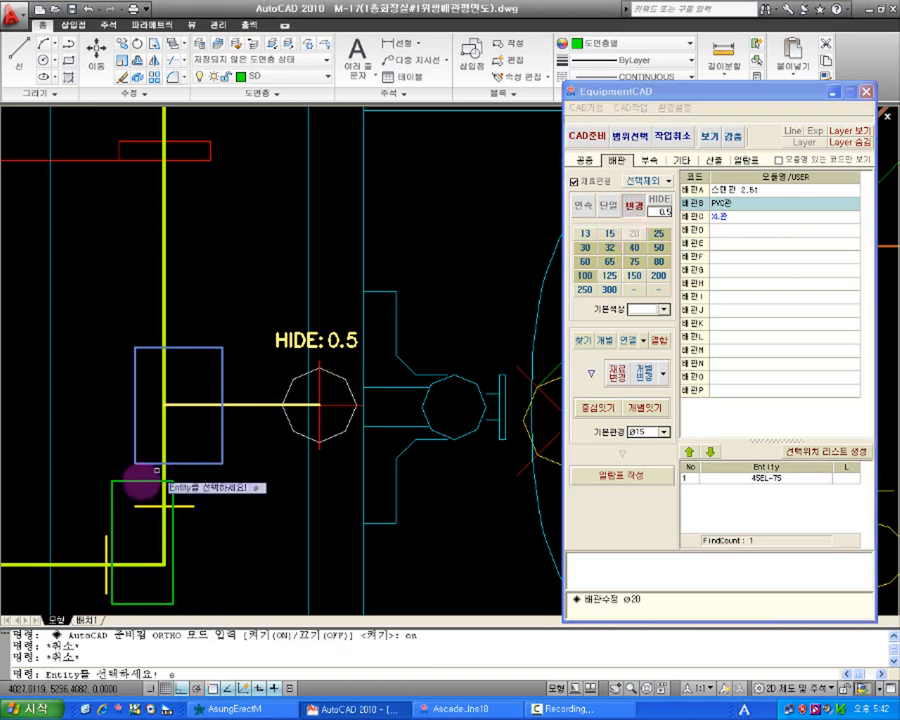
click(257, 404)
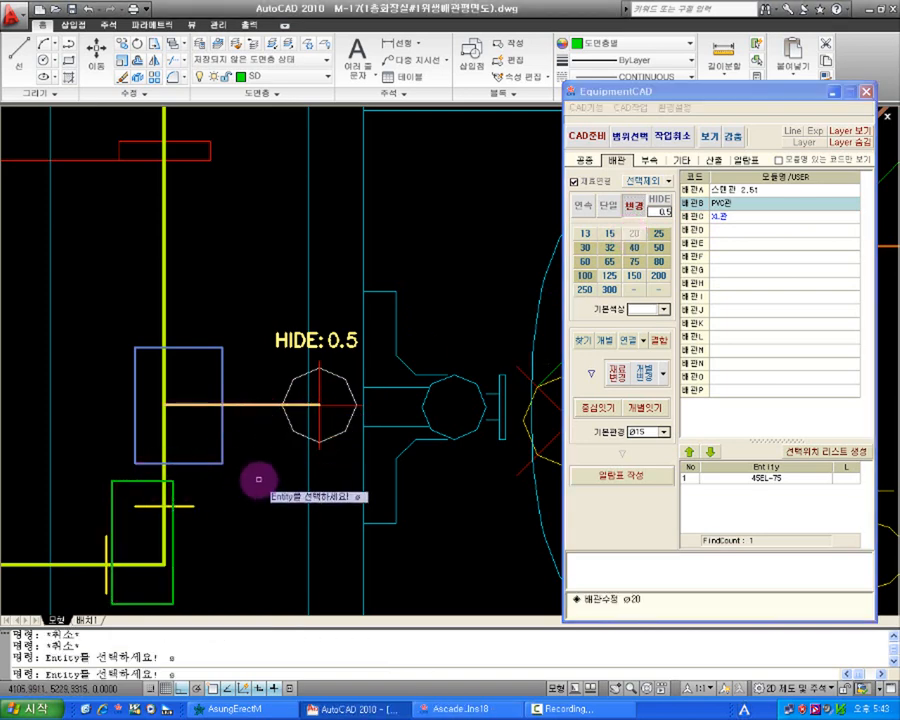
key(Escape)
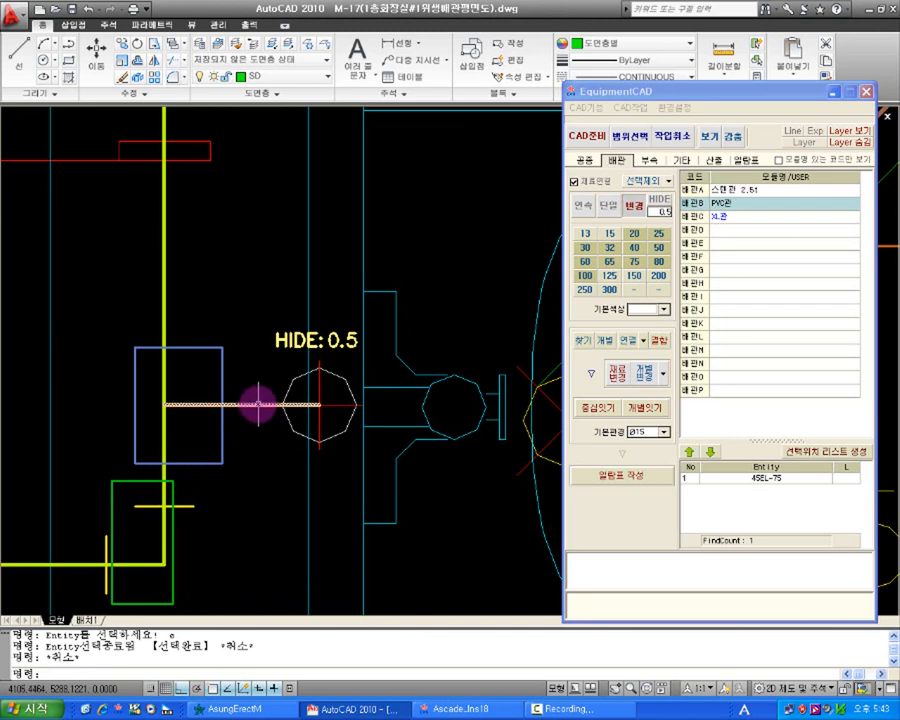
Show the pipe labels in the drawing and check the changed branch pipe and its neighbouring pipes.
click(710, 138)
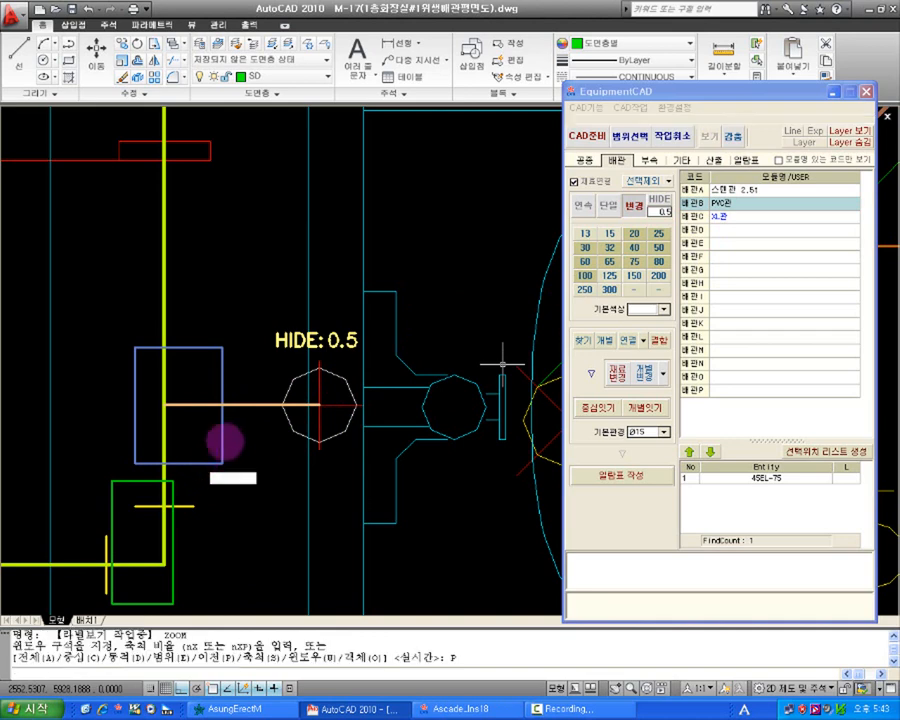
scroll(245, 428, up, 2)
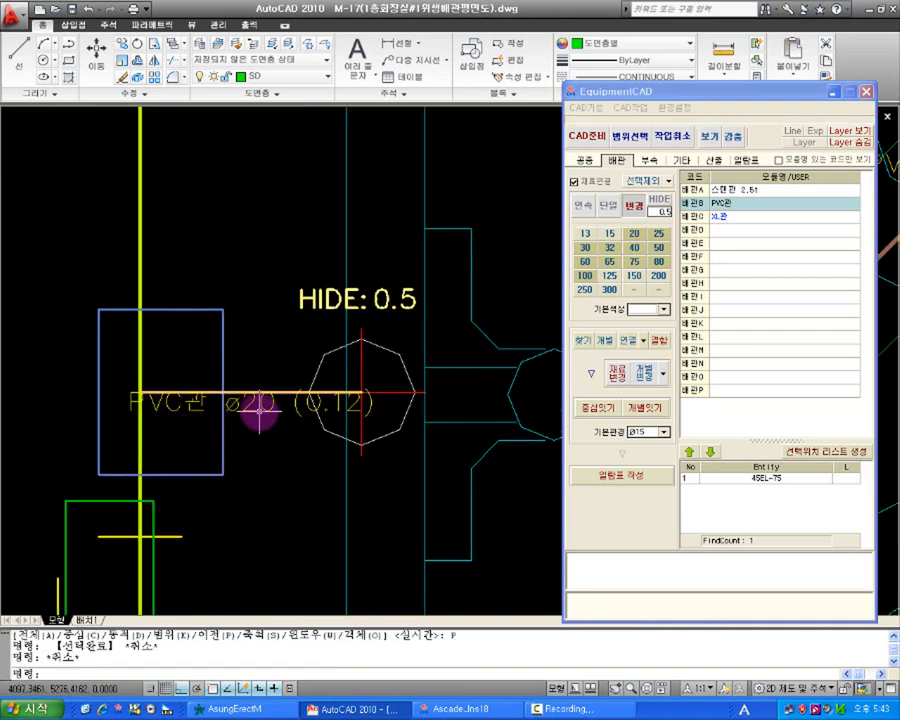
scroll(254, 440, down, 2)
middle_drag(250, 474, 403, 468)
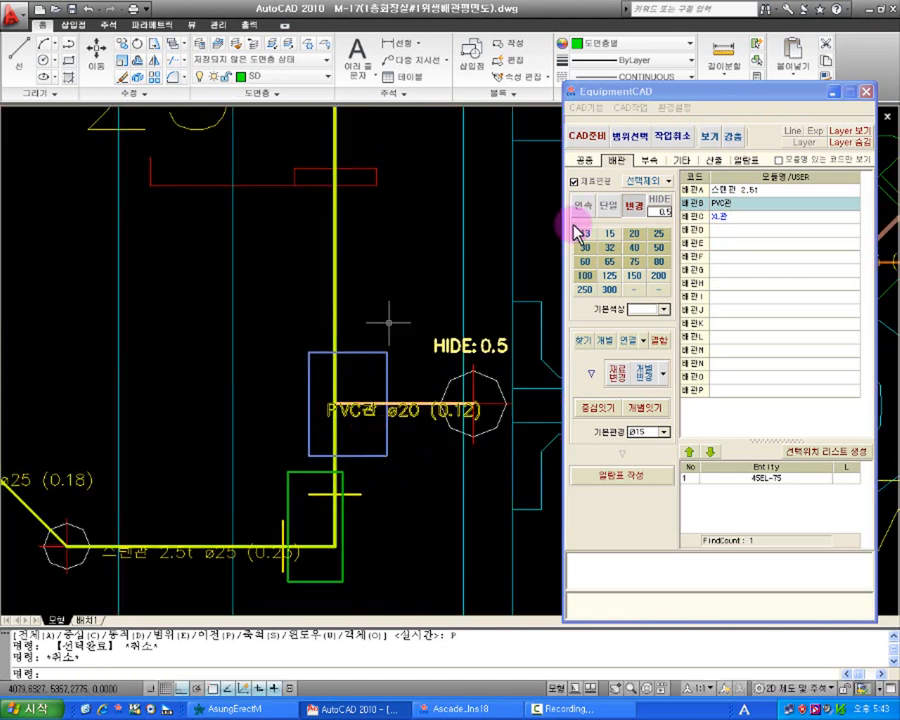
Look through the 부속 and 기타 takeoff codes and the drain and supply pipes around the fixtures.
click(646, 160)
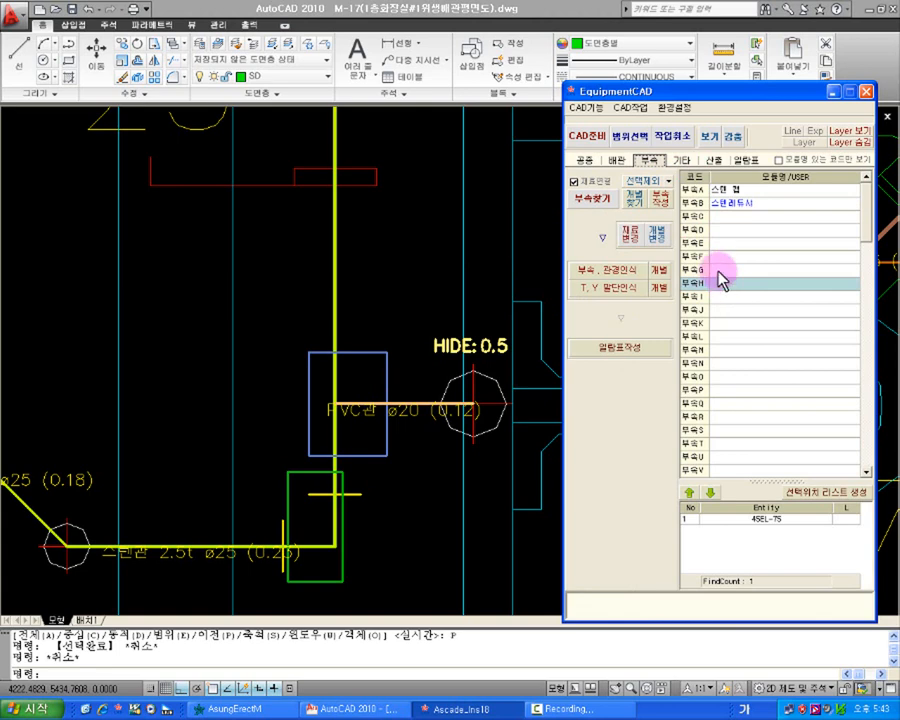
click(682, 161)
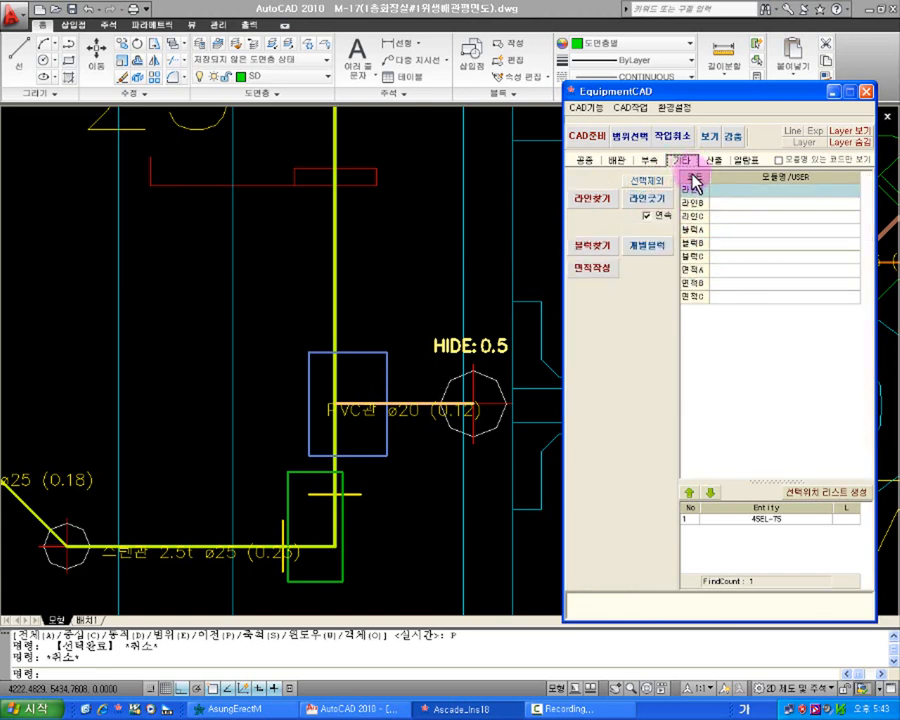
scroll(414, 260, down, 2)
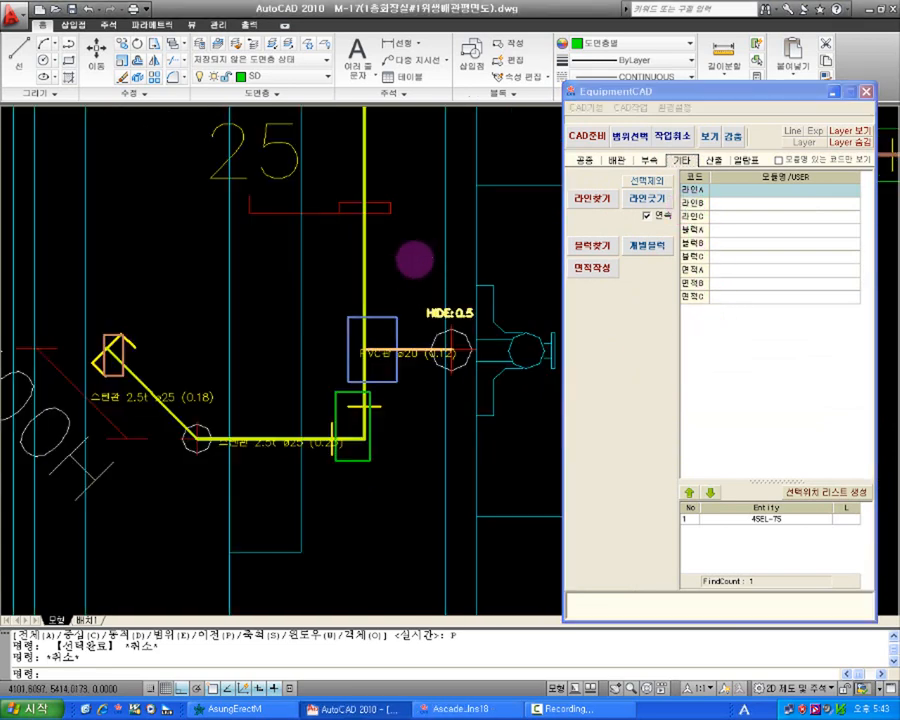
mouse_move(414, 260)
middle_down()
mouse_move(295, 295)
mouse_move(300, 286)
mouse_move(310, 294)
mouse_move(137, 354)
middle_up()
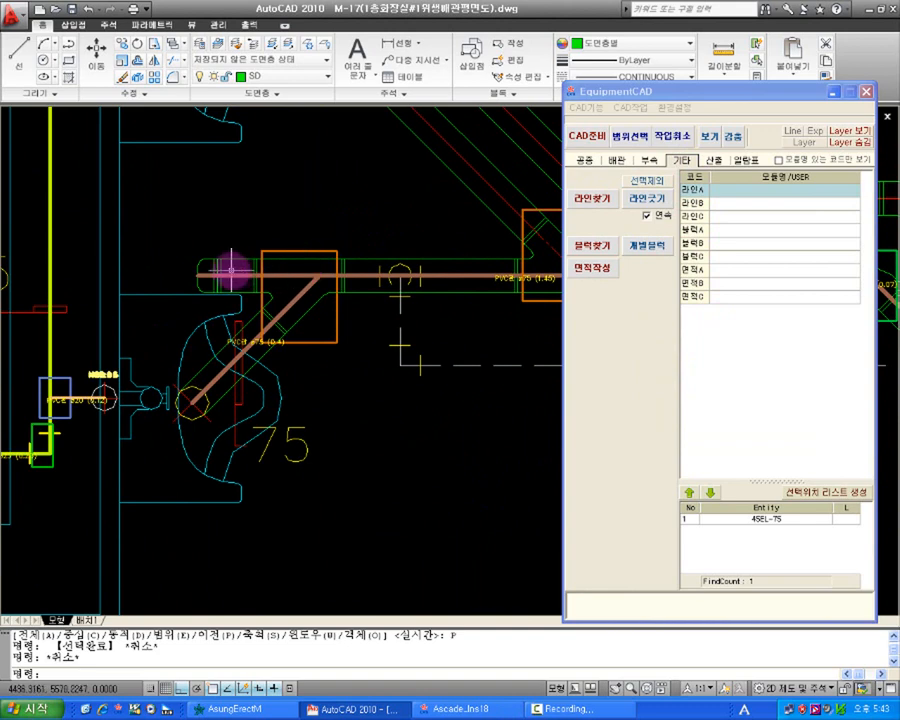
scroll(428, 320, down, 3)
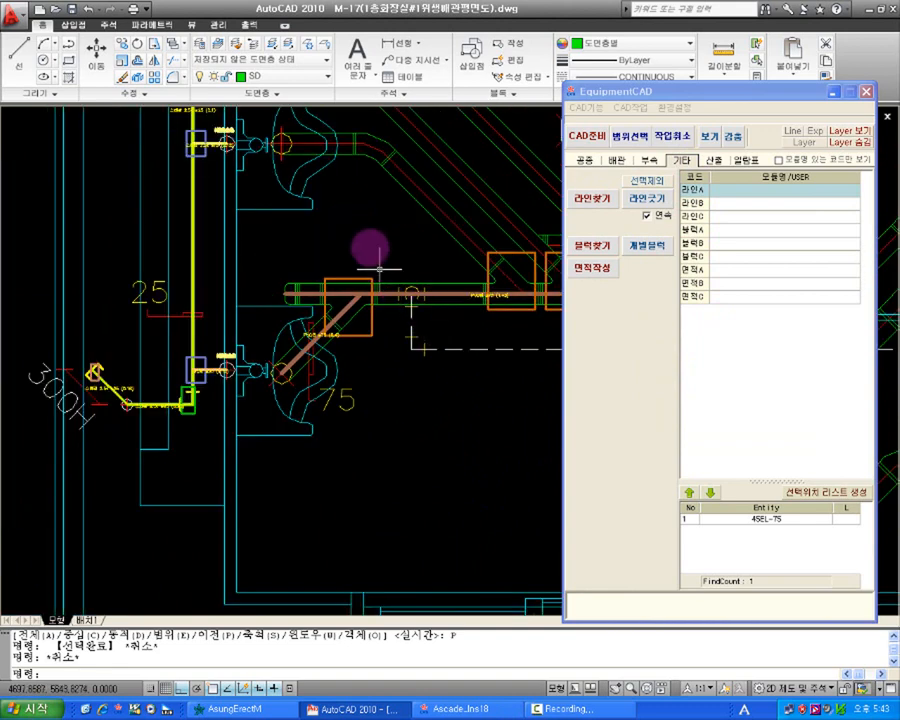
middle_drag(380, 268, 381, 437)
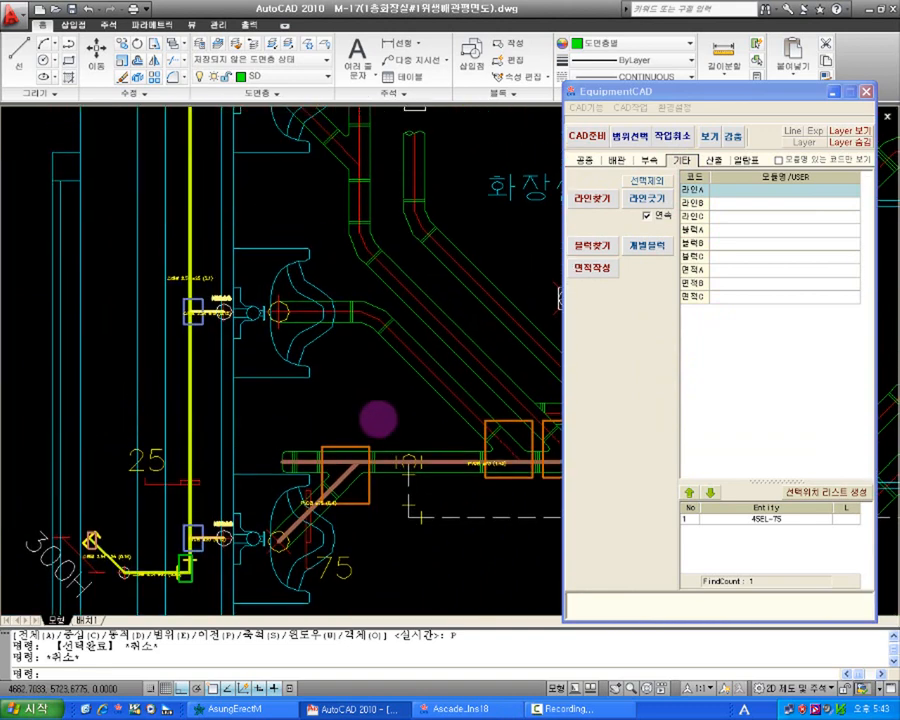
click(627, 162)
click(643, 162)
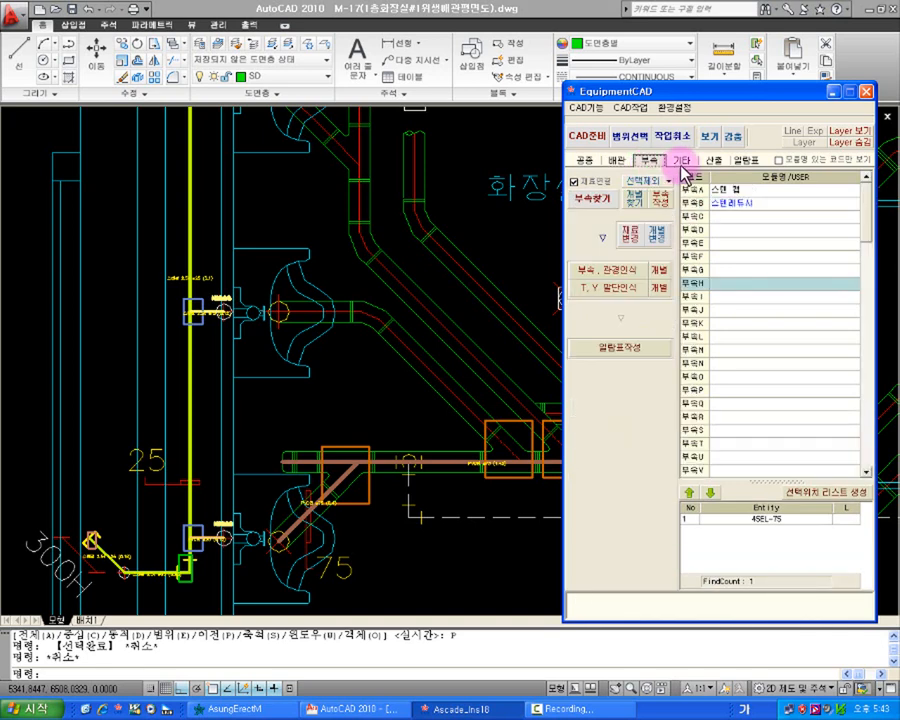
click(683, 162)
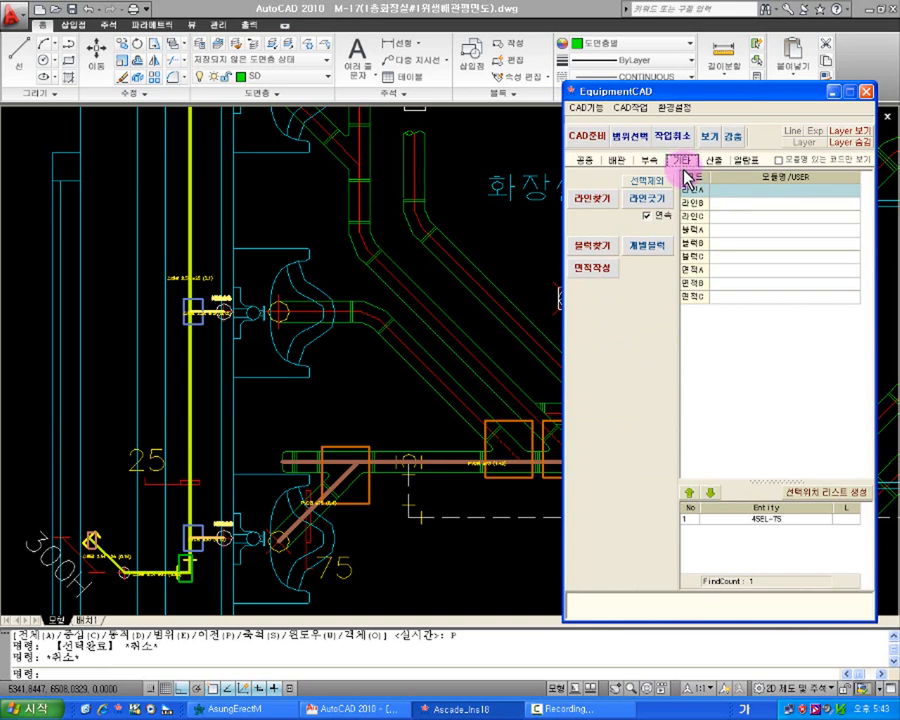
click(589, 206)
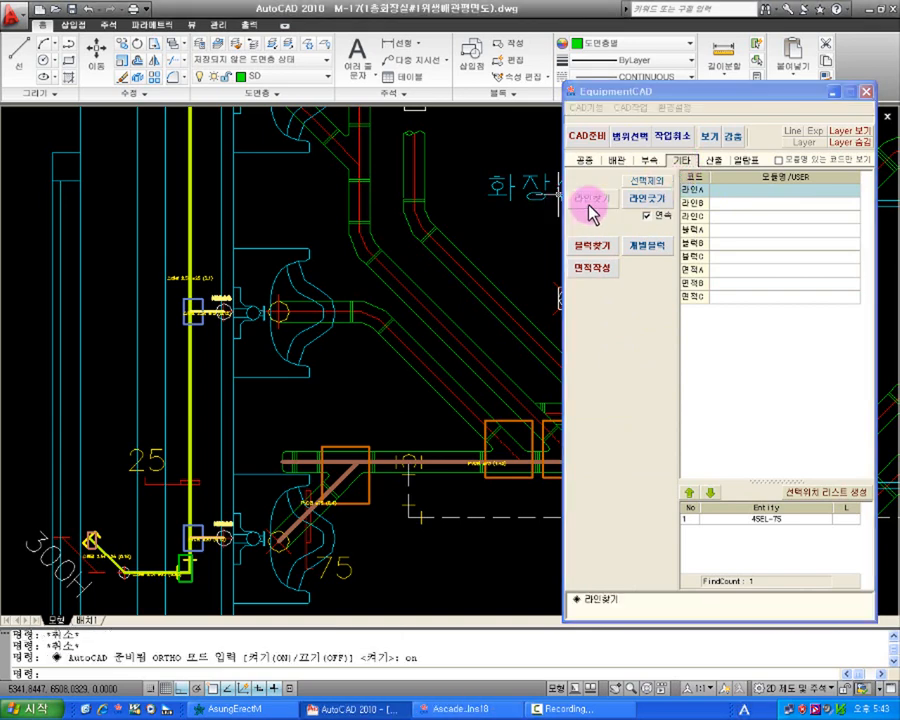
click(189, 232)
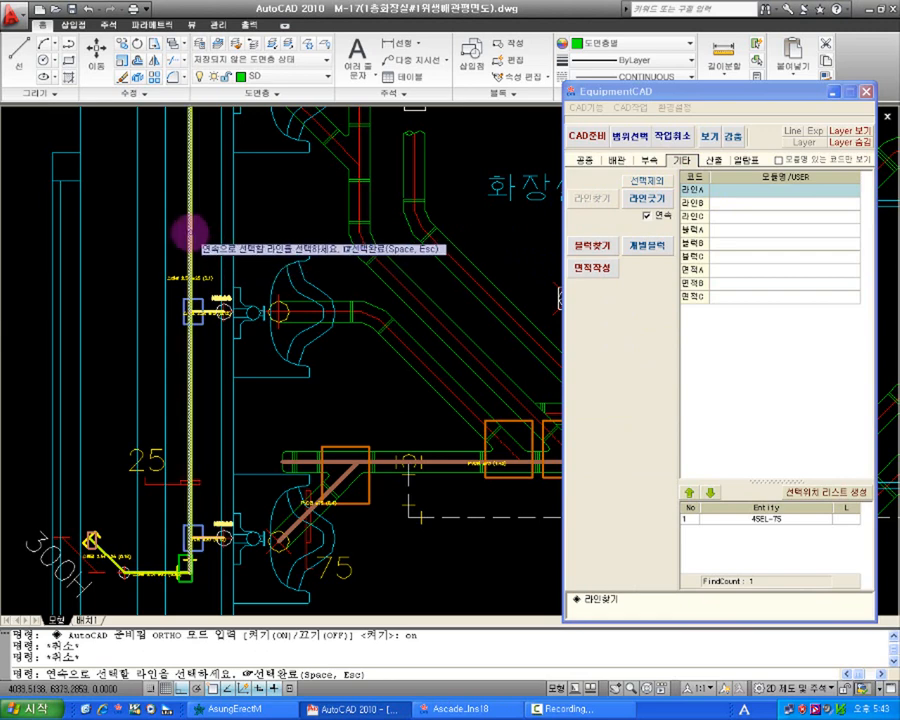
key(Escape)
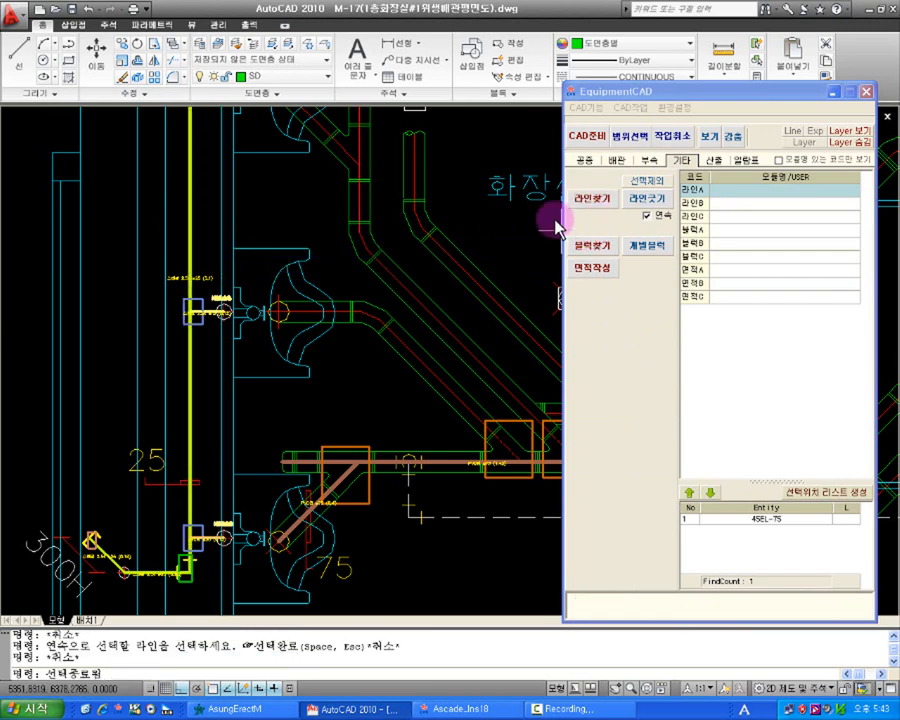
Draw a continuous three-segment line with 라인긋기 down beside the supply piping and across below the 300H pipe end.
scroll(371, 265, down, 2)
middle_drag(377, 273, 383, 317)
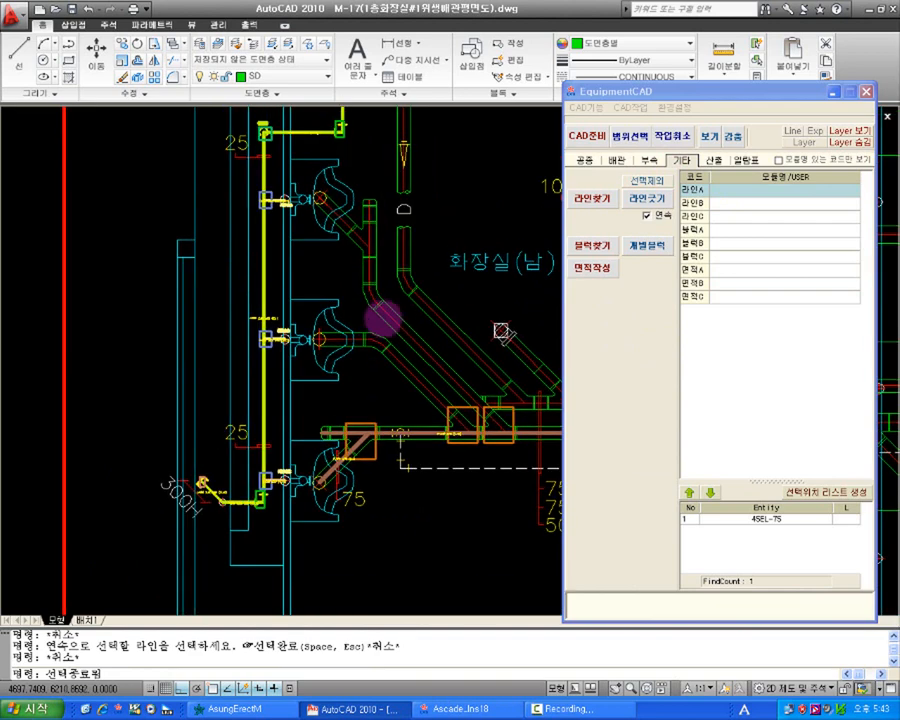
click(657, 202)
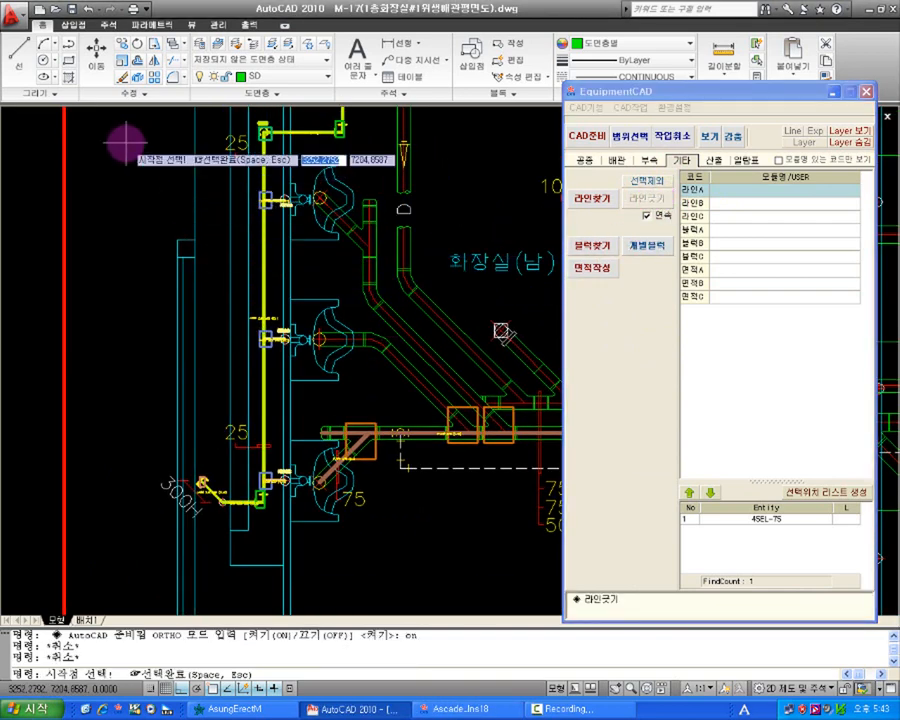
click(112, 322)
click(112, 455)
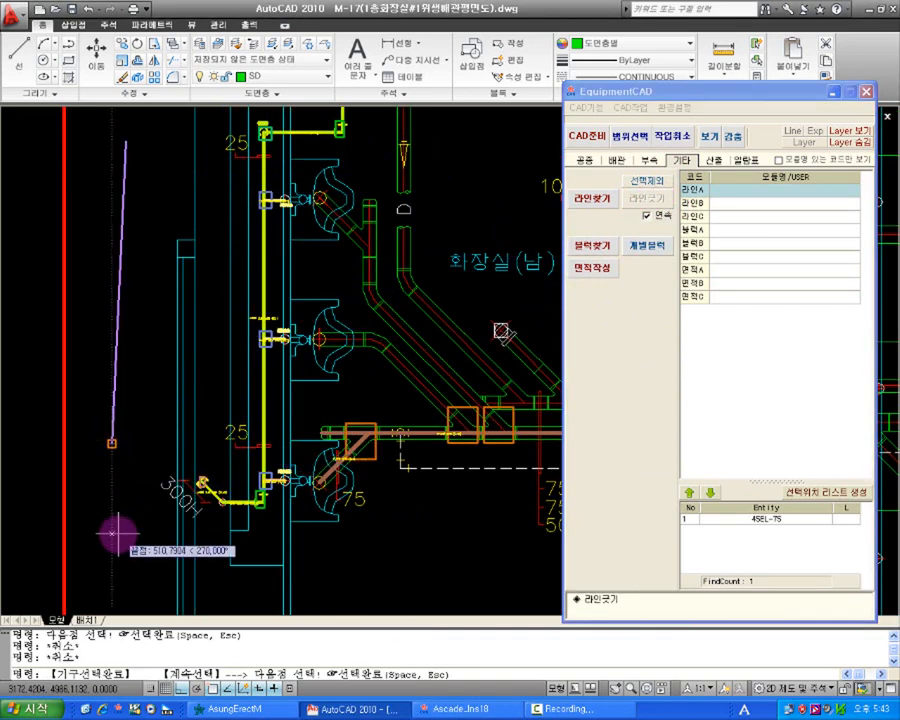
click(385, 551)
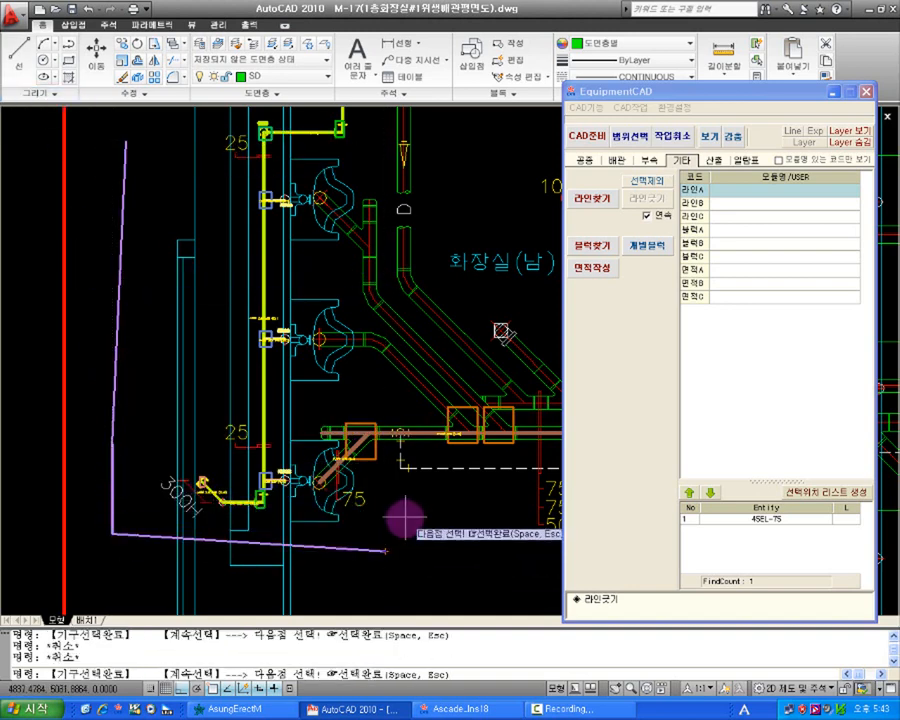
key(Escape)
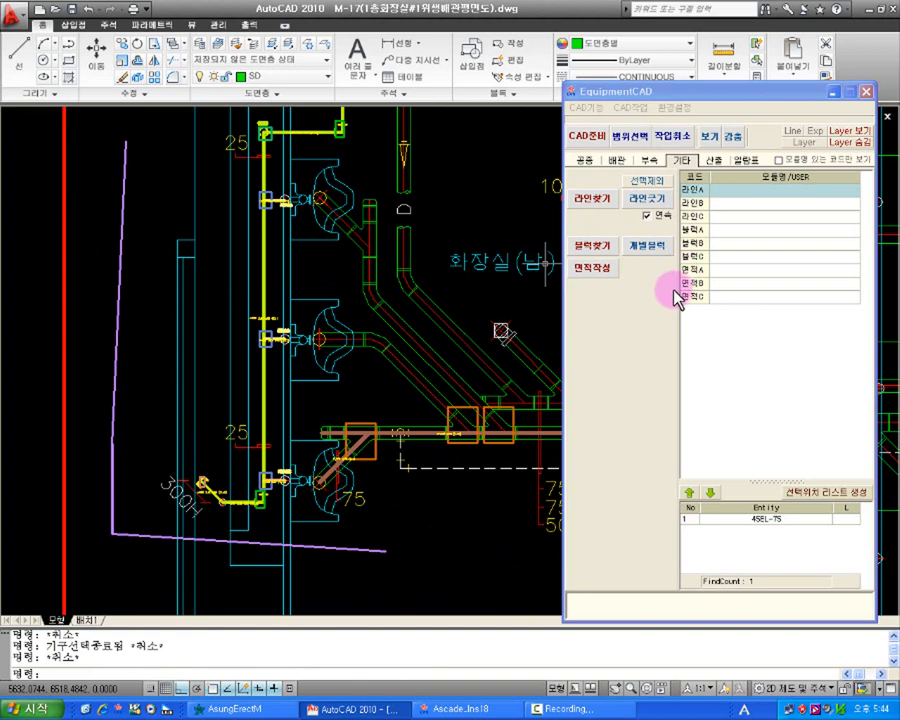
Name the 라인A code 덕트 in the miscellaneous takeoff codes.
click(717, 191)
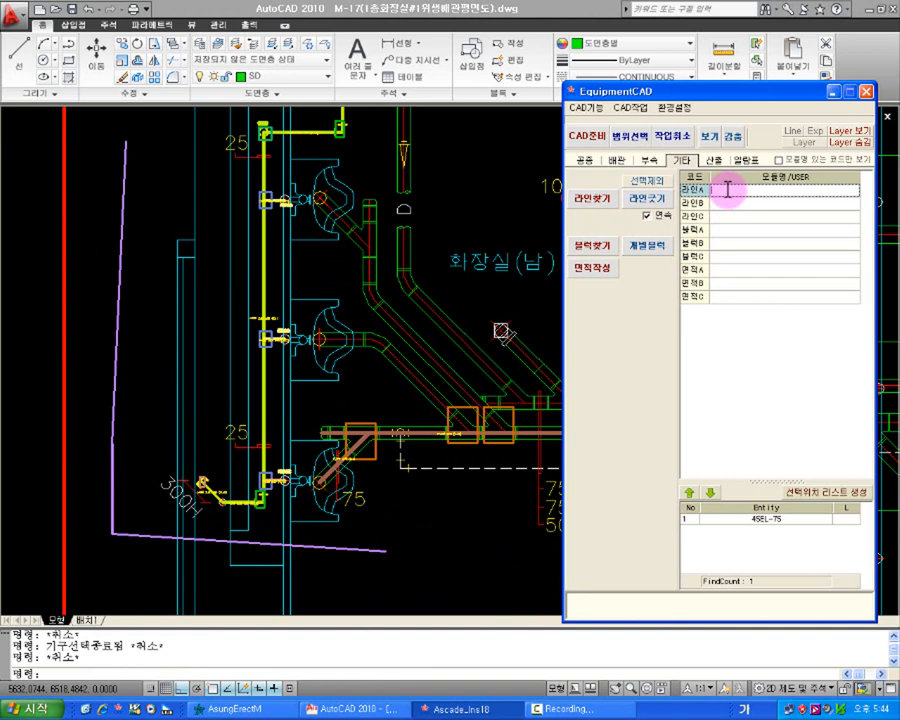
key(Return)
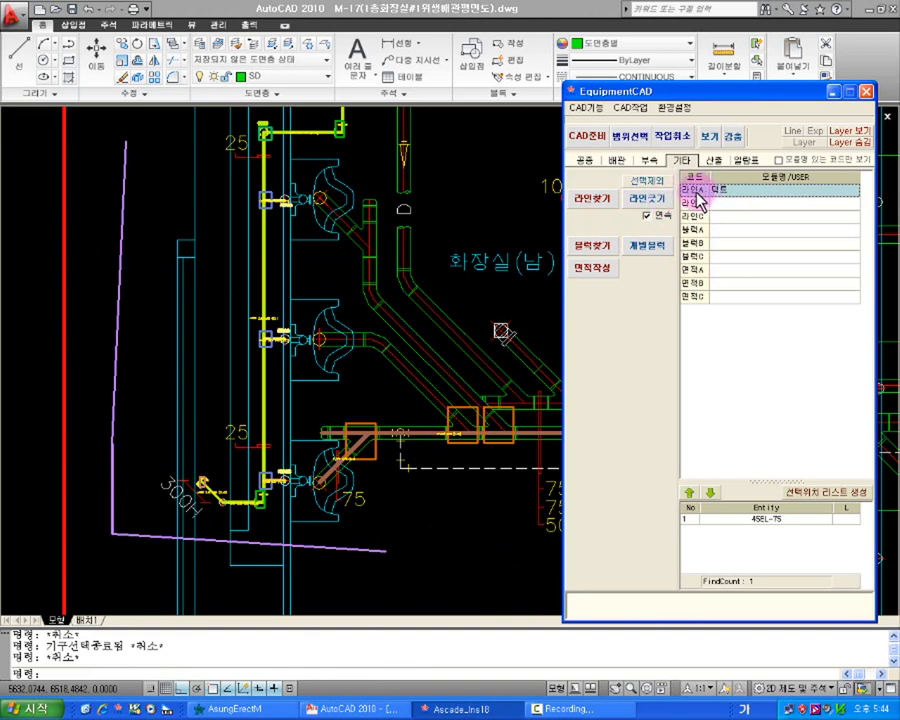
click(658, 199)
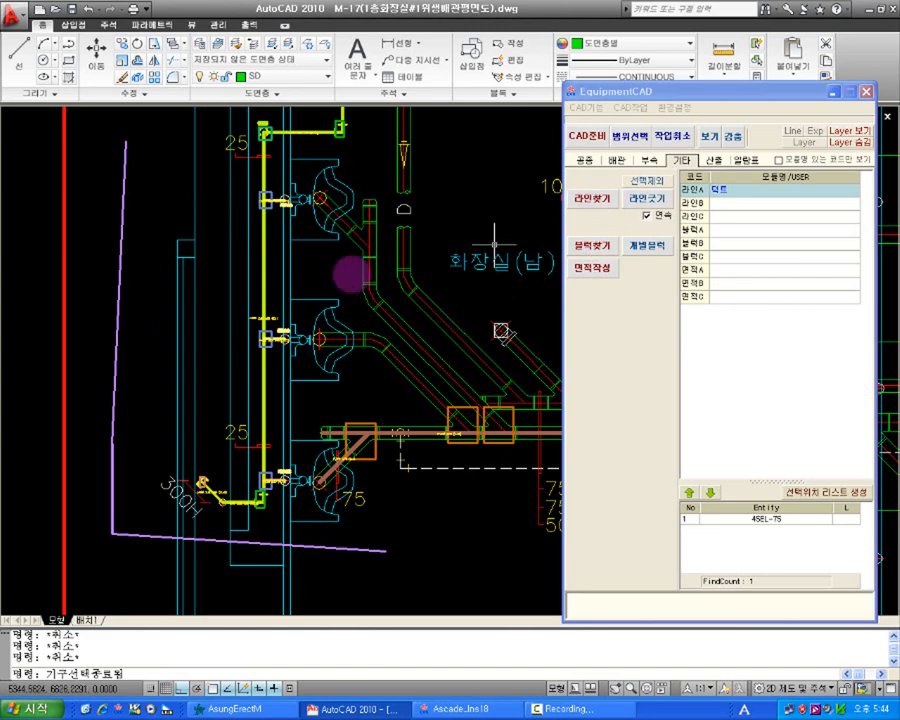
Erase the trial line segments drawn beside and below the supply piping.
click(120, 292)
key(Delete)
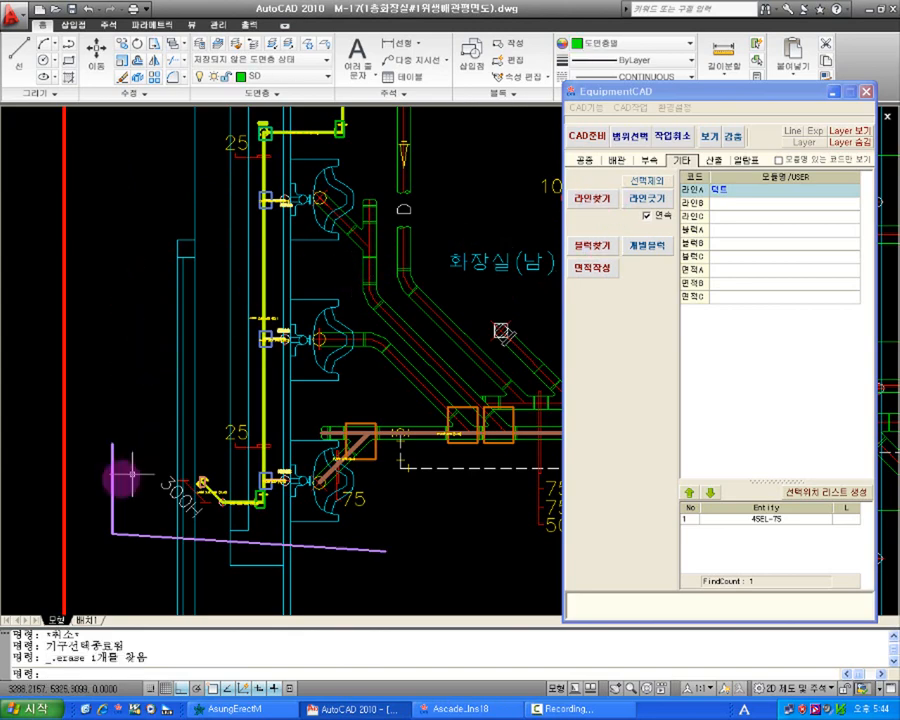
click(135, 530)
key(Delete)
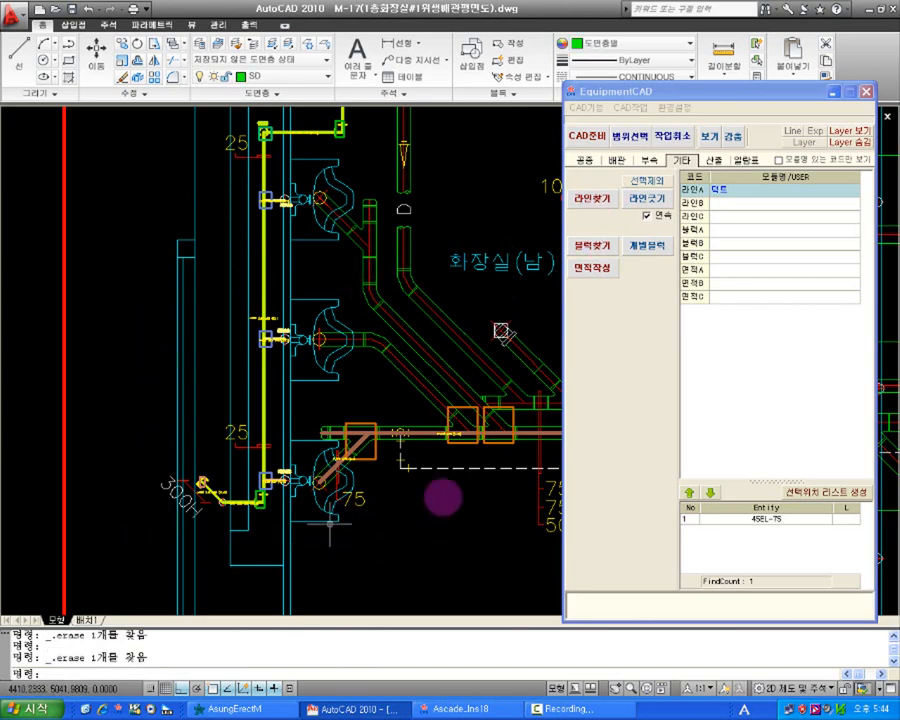
Trace the 100 pipe with 라인긋기 as 덕트, from the 장애인(남) toilet through the bend to the vertical 125 pipe.
scroll(442, 492, down, 3)
scroll(461, 383, up, 5)
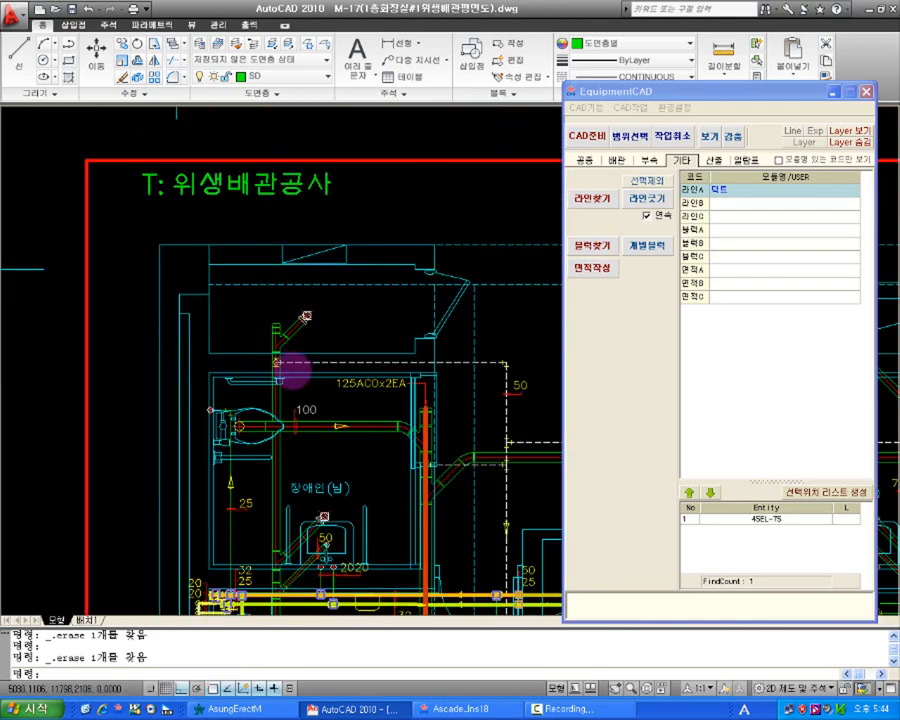
middle_drag(305, 464, 217, 356)
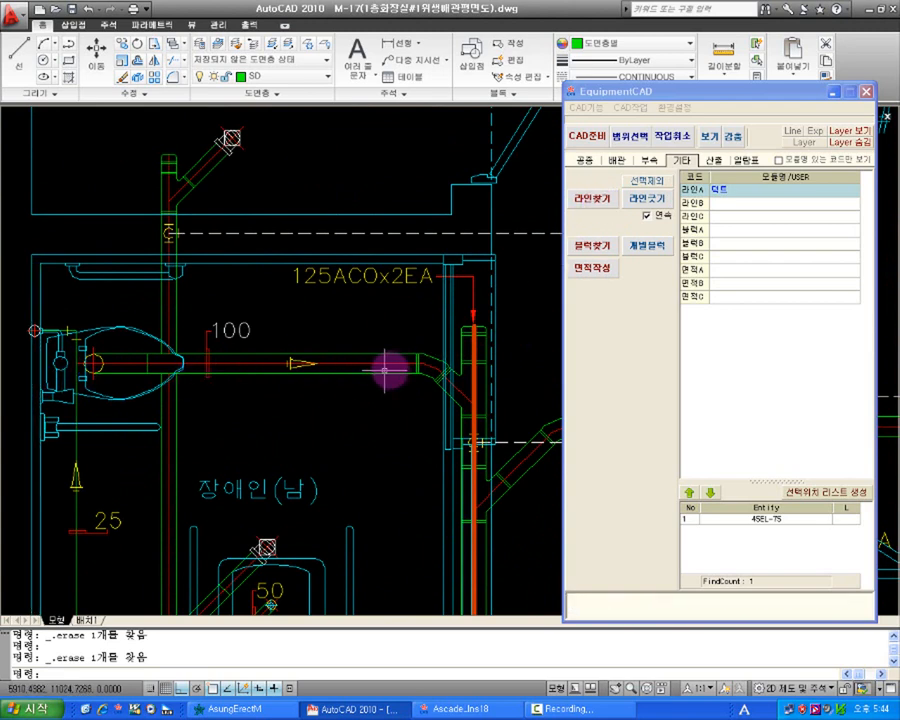
click(654, 200)
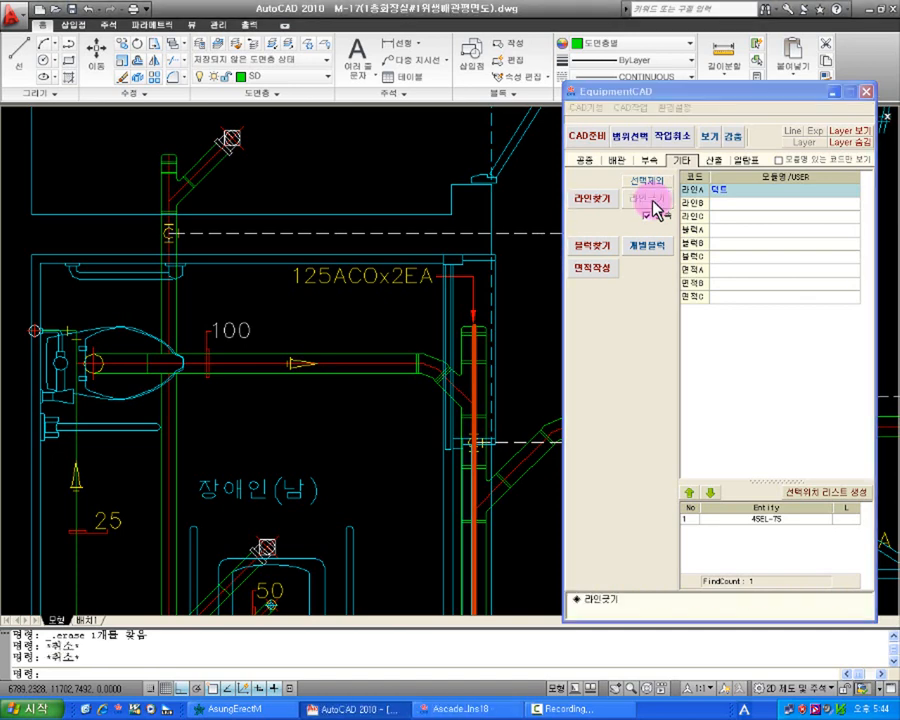
click(93, 357)
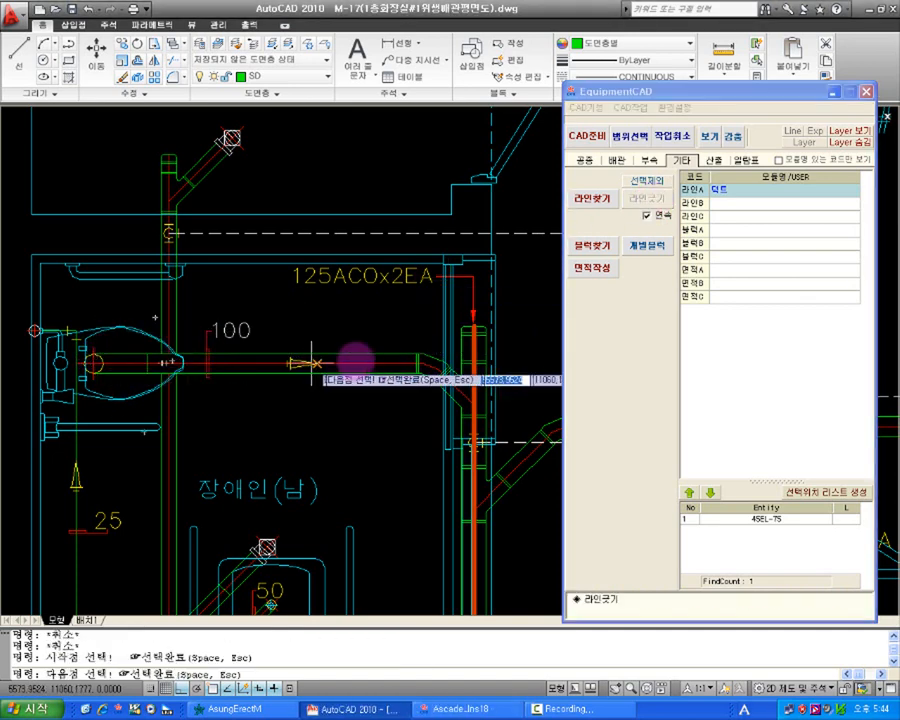
click(416, 363)
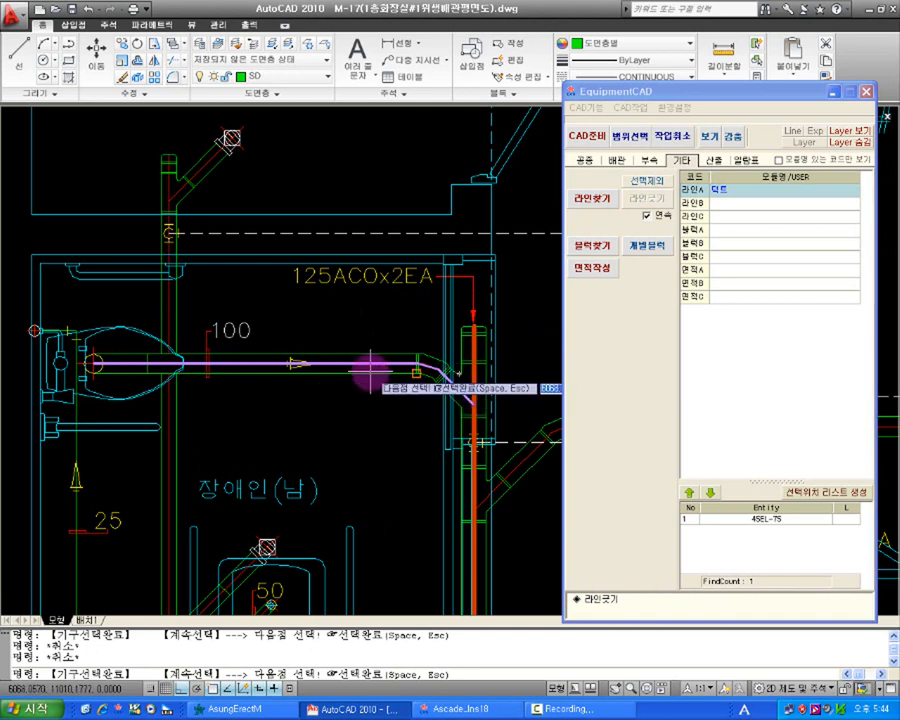
key(Escape)
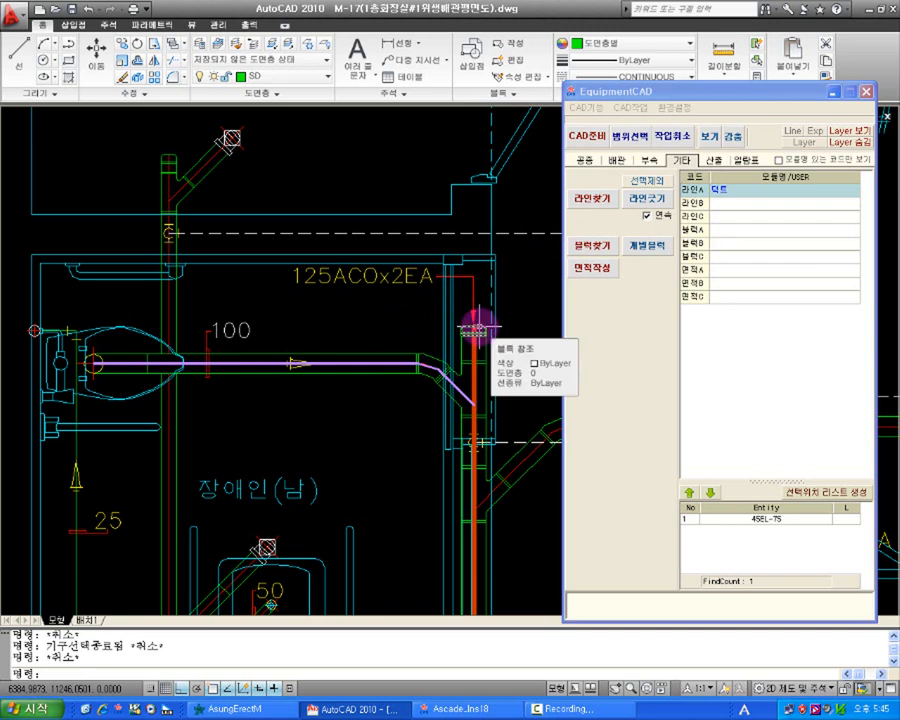
Name the 블럭A code pvc 소제구 and find the matching blocks from the cleanout at the vertical 125 pipe's upper end.
click(760, 233)
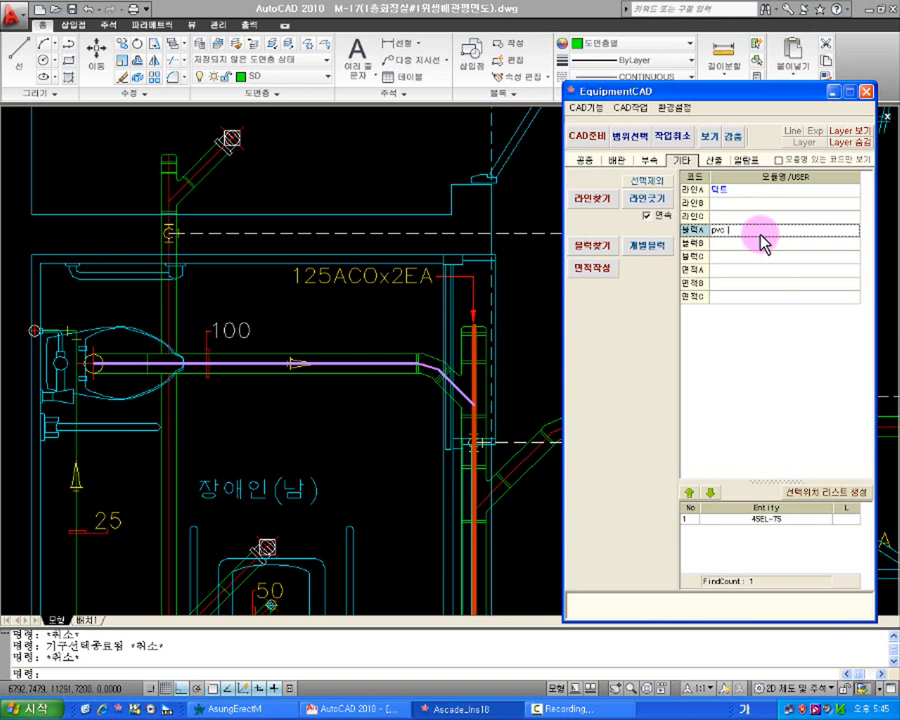
text(pvc 소제구)
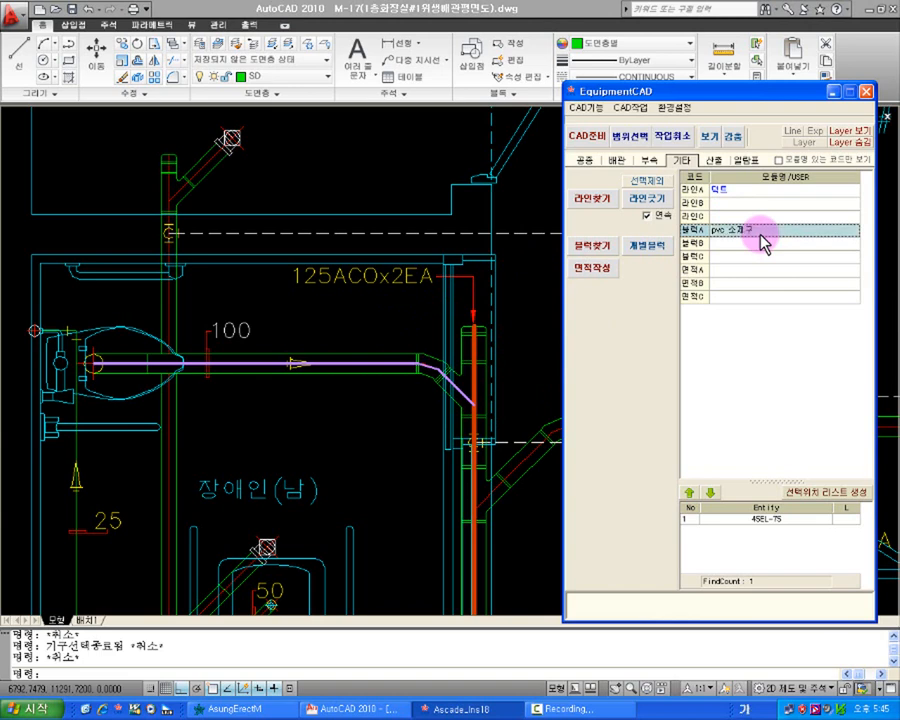
click(592, 245)
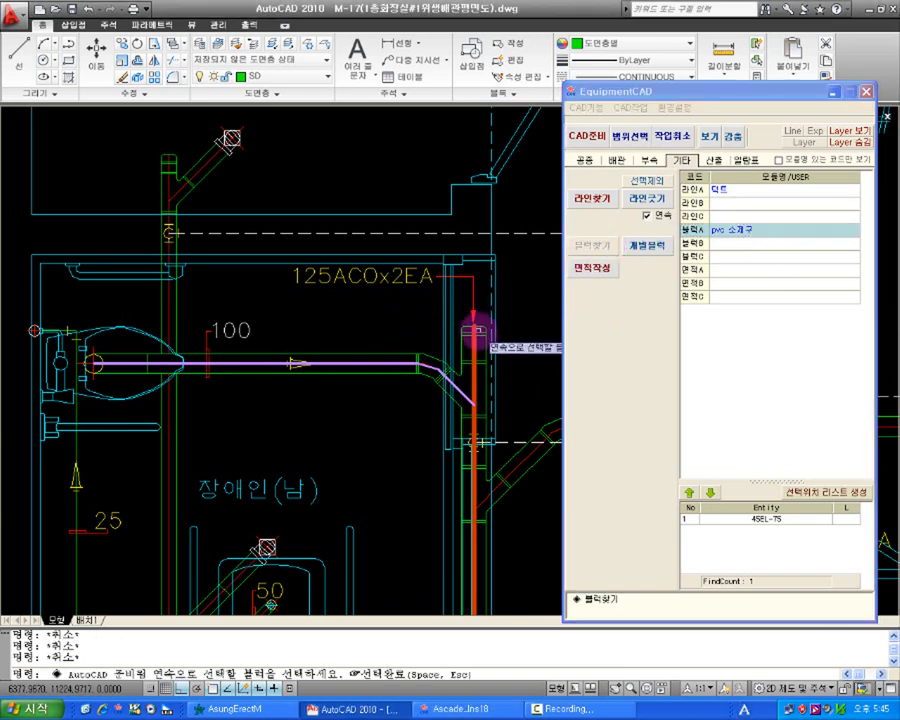
click(482, 326)
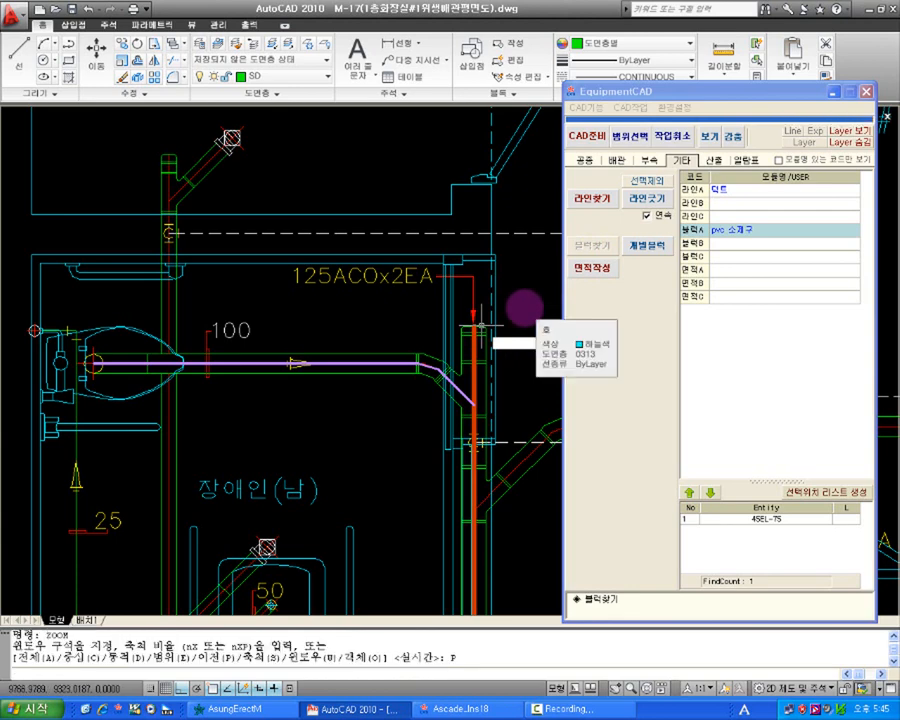
Compare the 부속 takeoff codes with the 기타 block codes, and open the empty 일람표 schedule table.
click(641, 176)
click(653, 161)
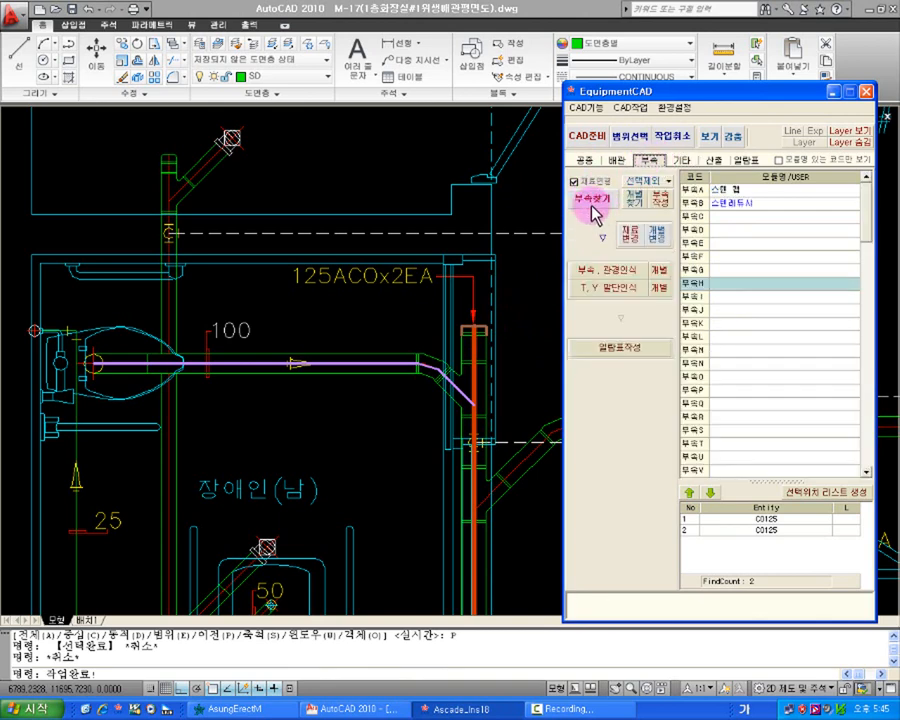
click(683, 161)
click(632, 247)
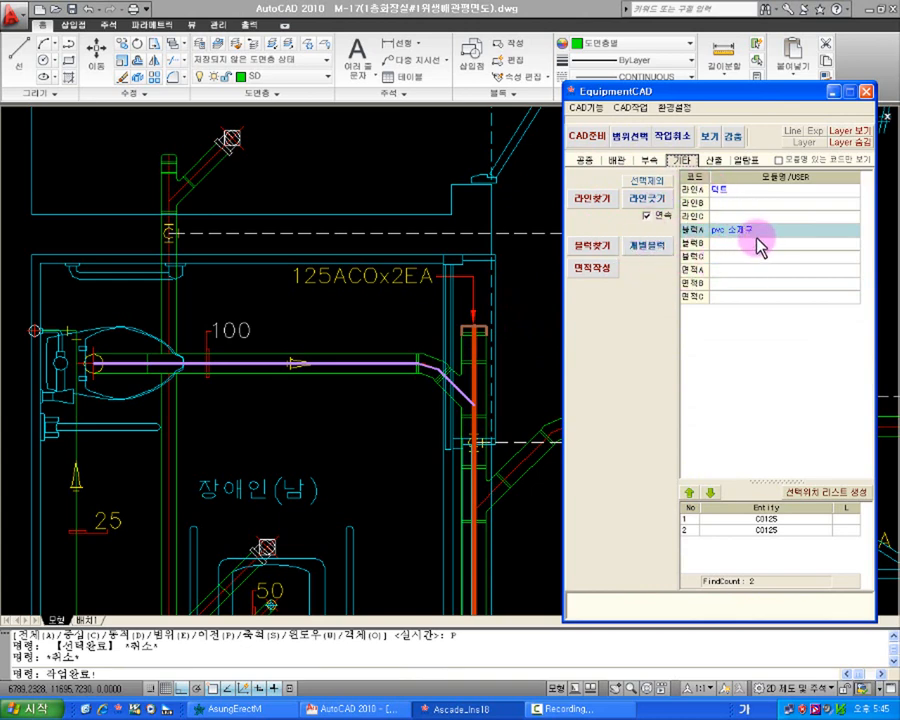
click(738, 163)
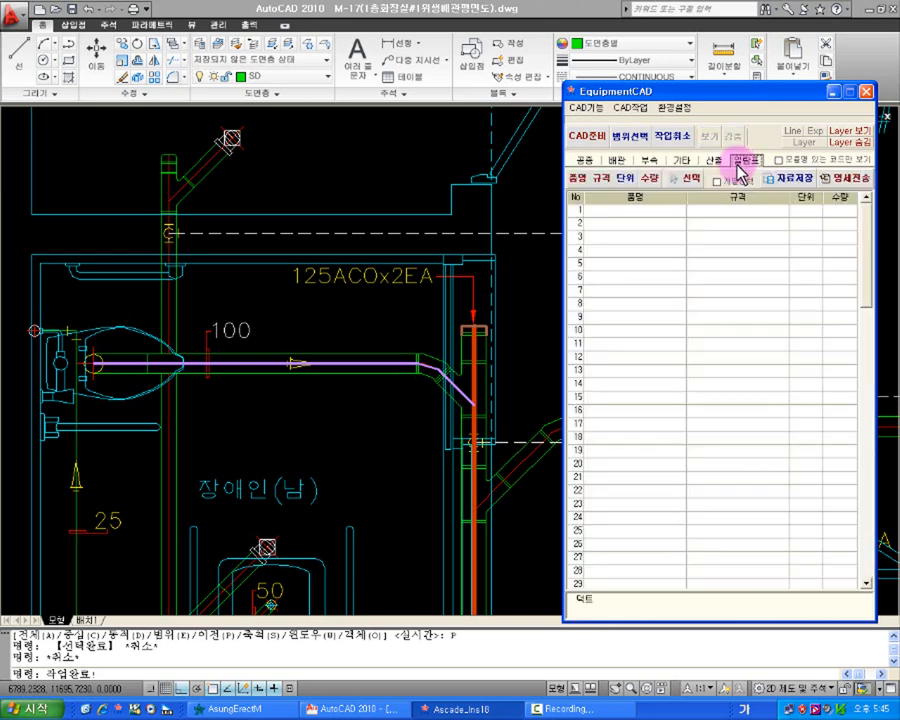
click(538, 370)
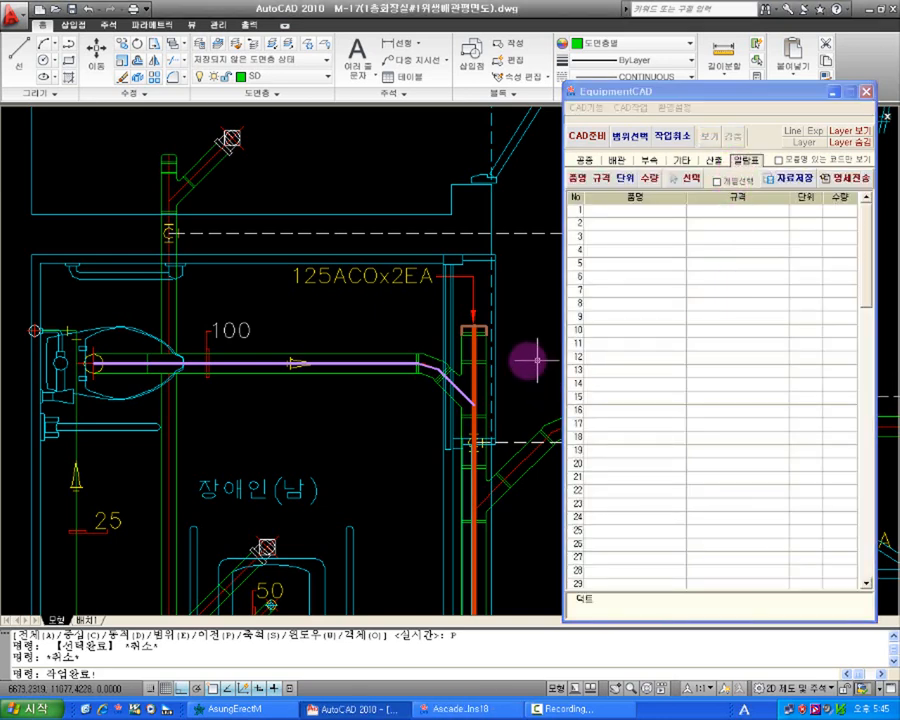
Find the 위생기구 일람표 fixture schedule beside the floor plan and examine its names, quantities and remarks.
scroll(524, 372, down, 2)
middle_drag(448, 380, 193, 388)
middle_drag(413, 405, 112, 376)
scroll(300, 390, down, 3)
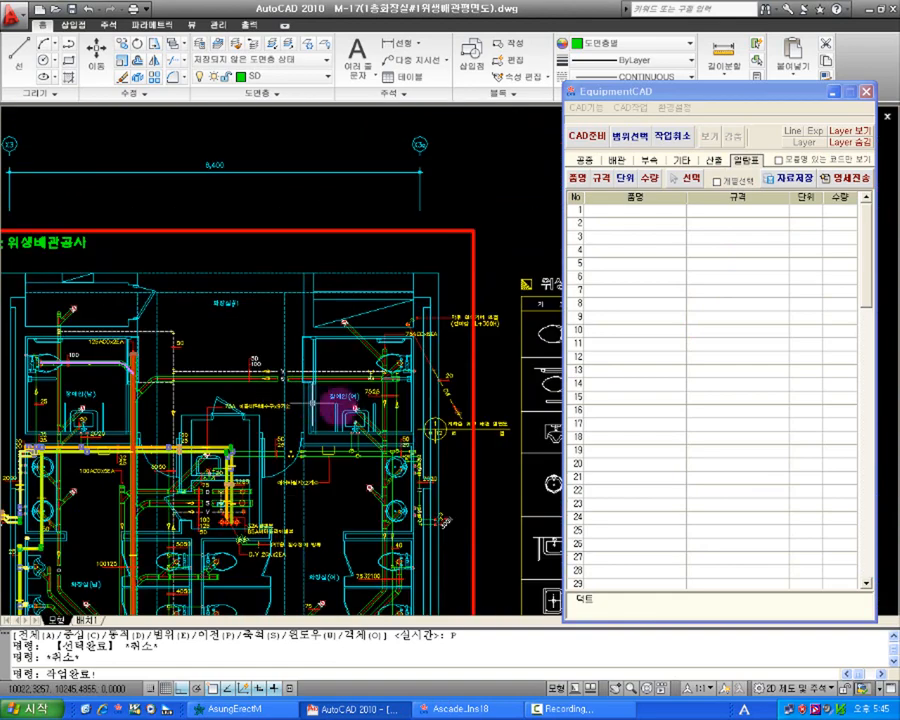
middle_drag(395, 410, 183, 377)
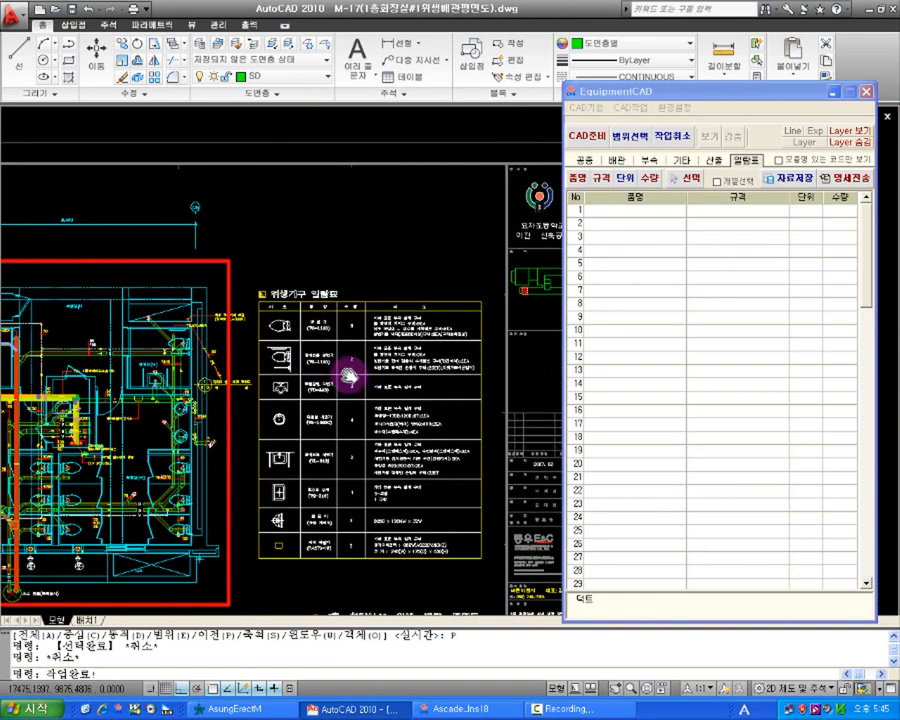
middle_drag(345, 367, 311, 311)
scroll(320, 270, up, 1)
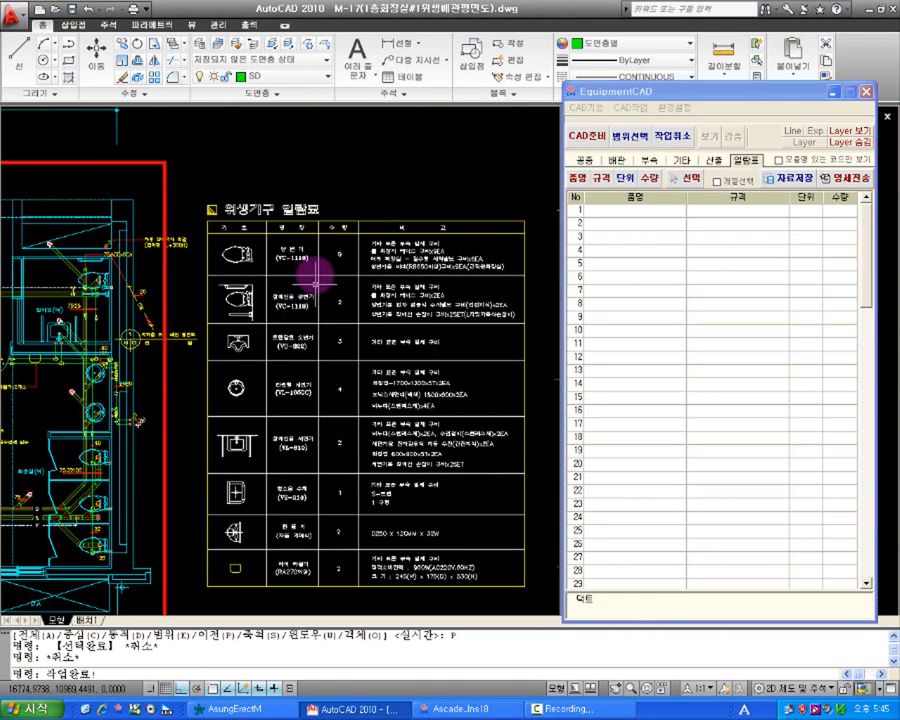
scroll(263, 200, up, 2)
middle_drag(262, 200, 258, 197)
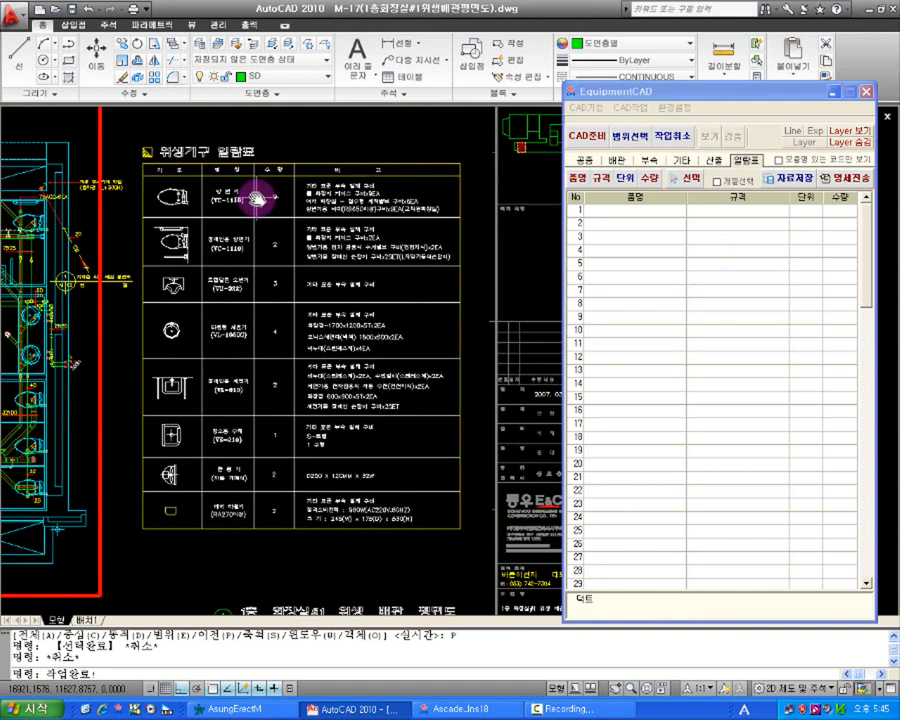
scroll(258, 197, up, 2)
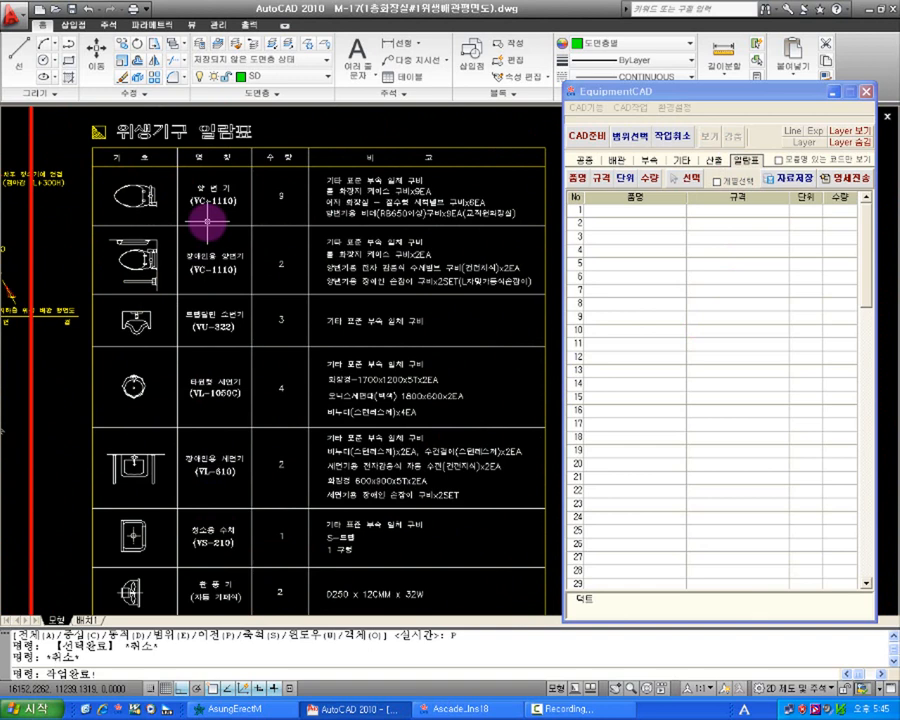
Extract the fixture names from 양변기 through 트랩달린 소변기 in the drawing schedule into the 품명 column.
click(577, 185)
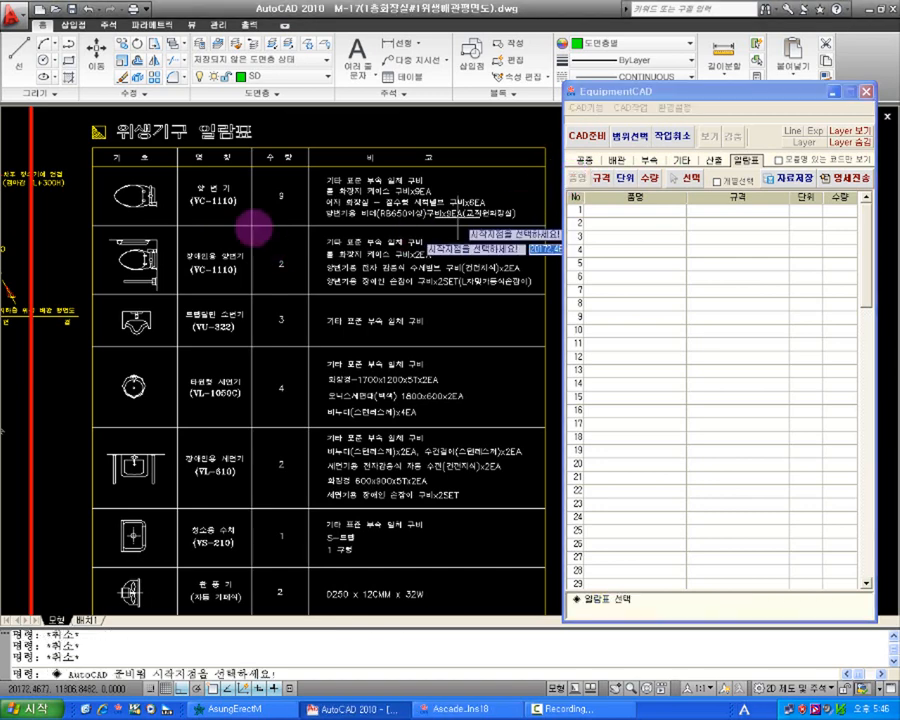
click(177, 160)
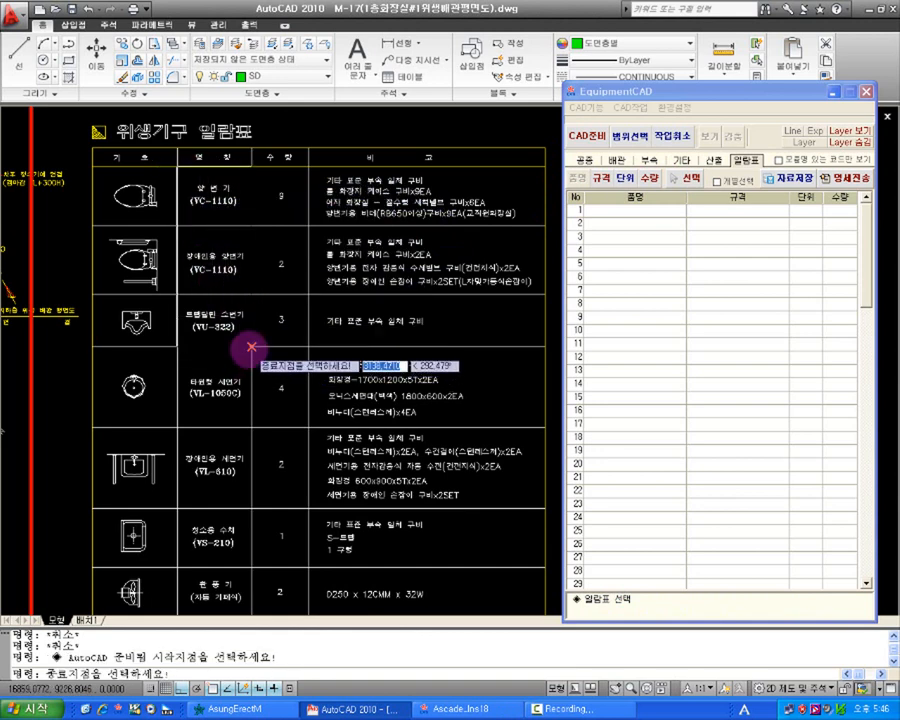
click(246, 352)
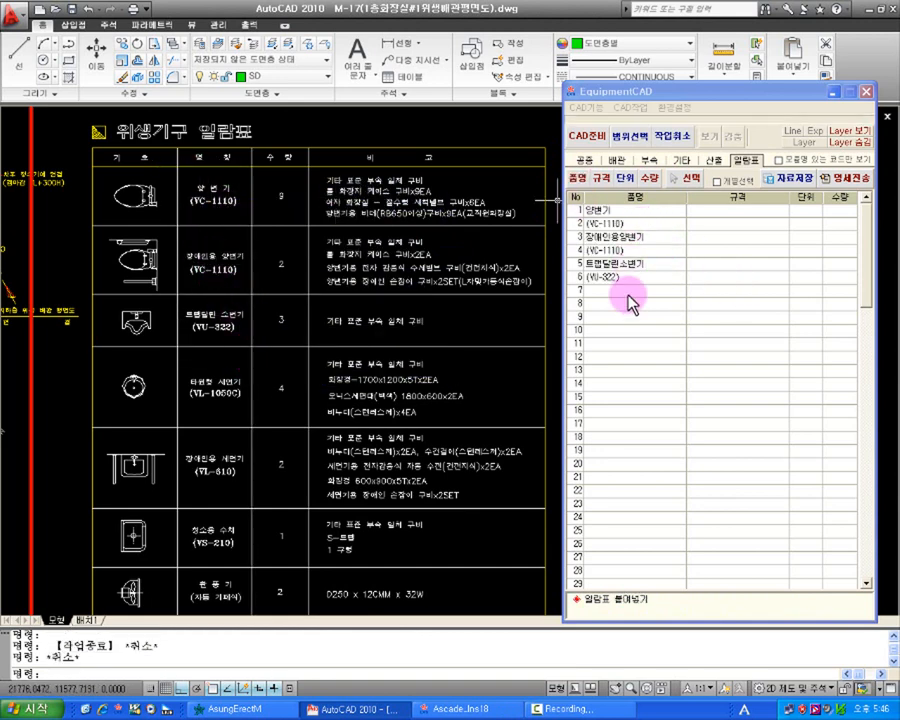
Clear the (VC-1110) name in row 2 and rename the row 1 item as 양변기(vc-1110).
click(608, 211)
click(614, 223)
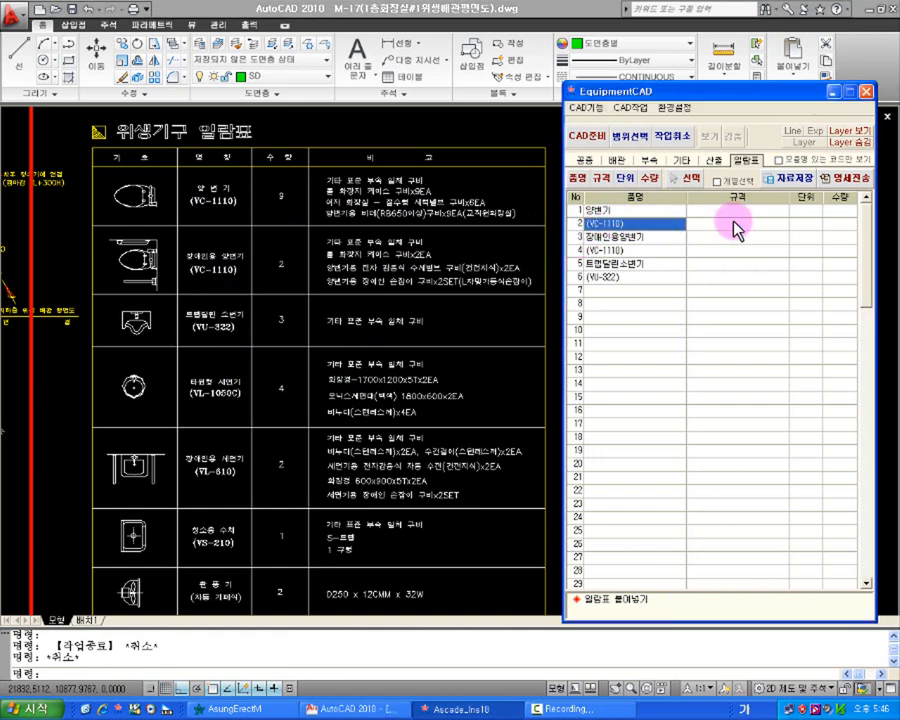
double_click(618, 224)
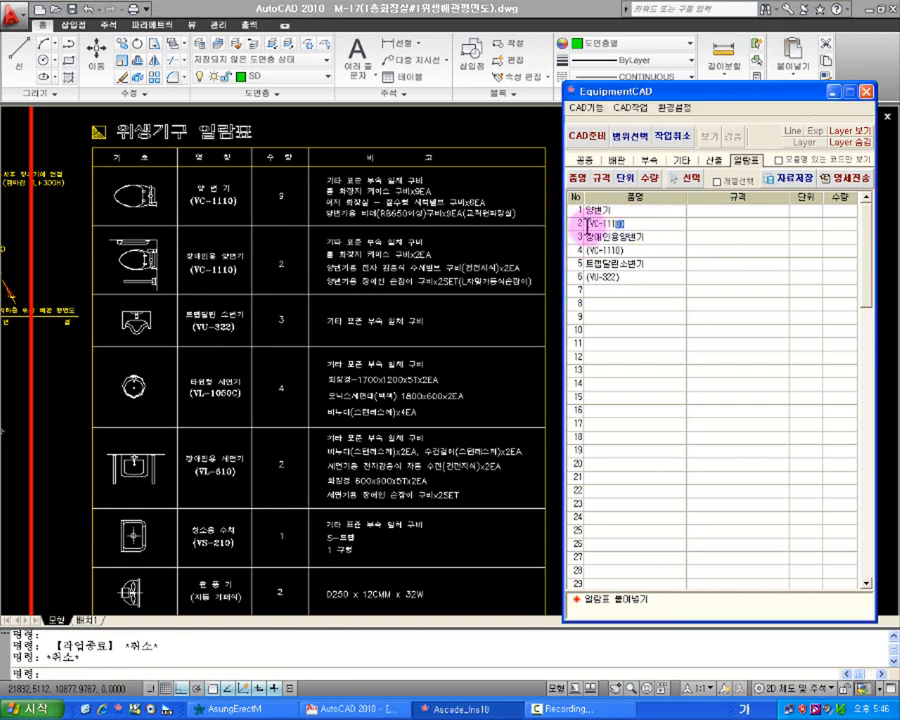
click(638, 212)
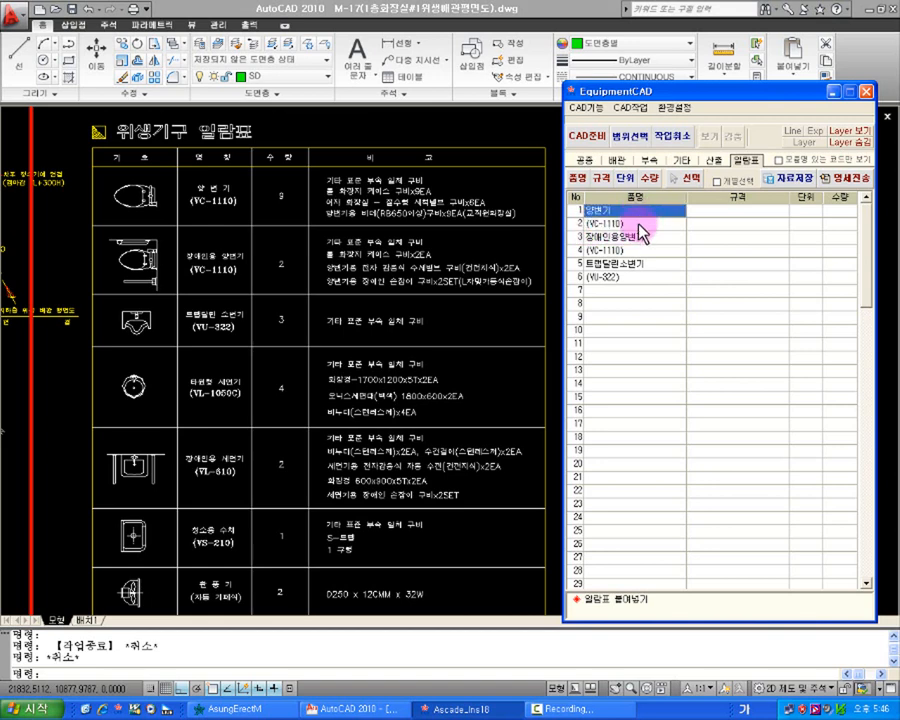
click(639, 225)
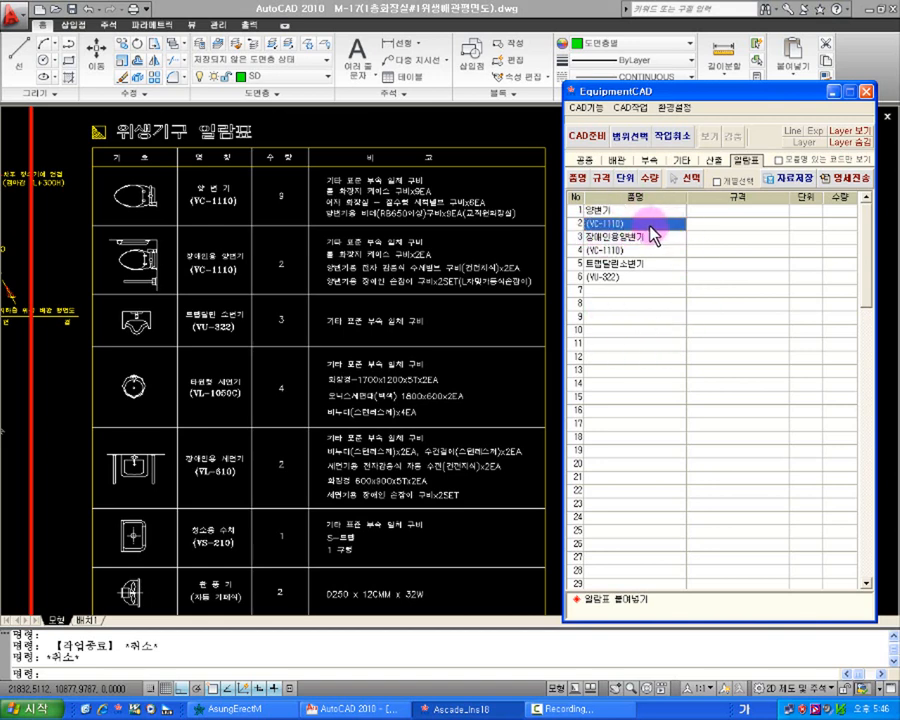
key(Delete)
click(637, 213)
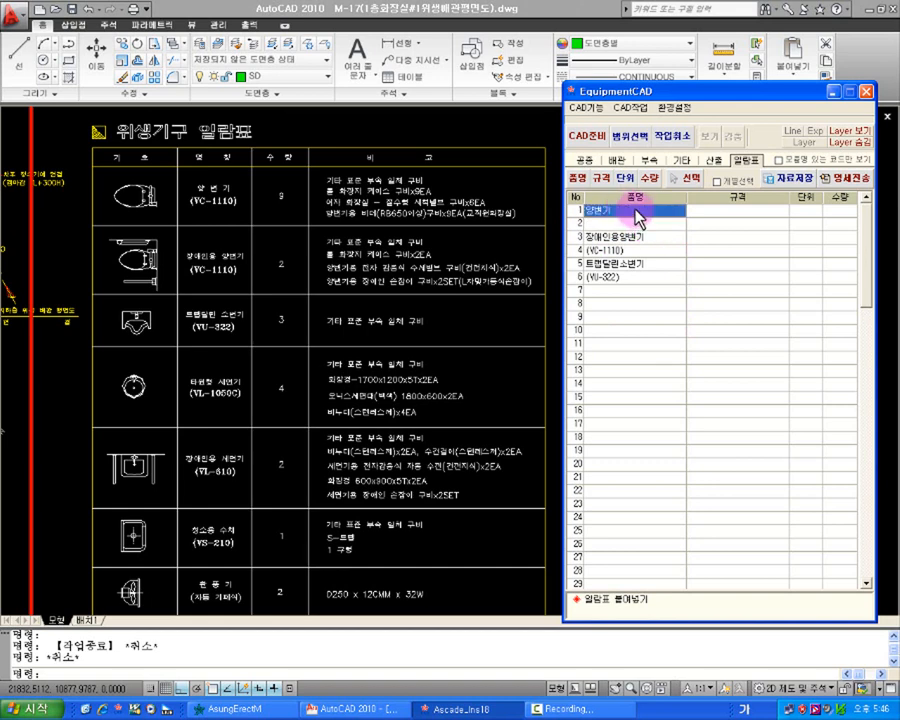
click(637, 212)
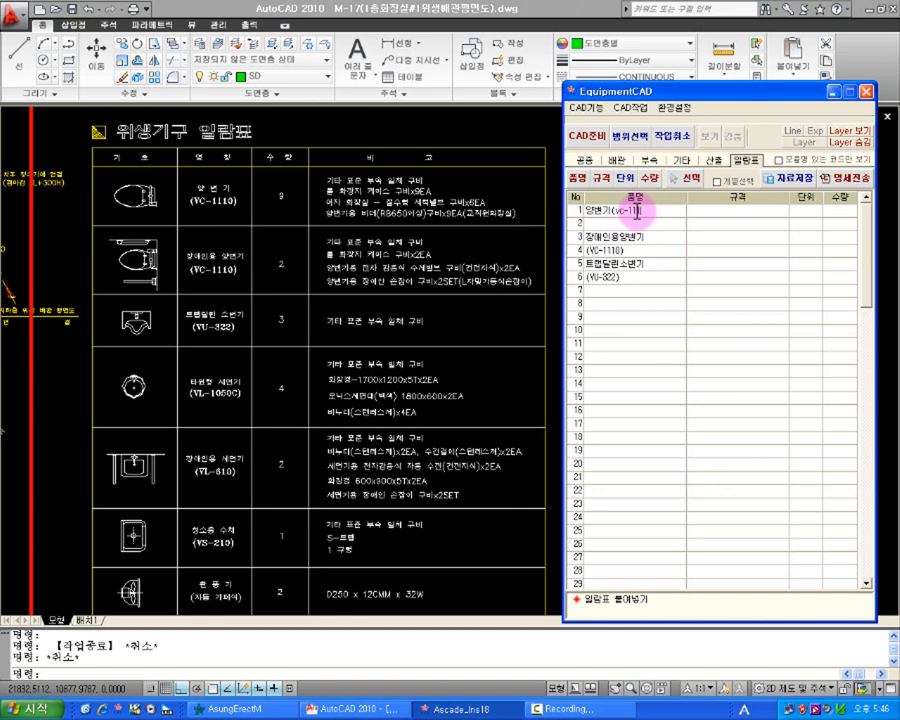
key(Return)
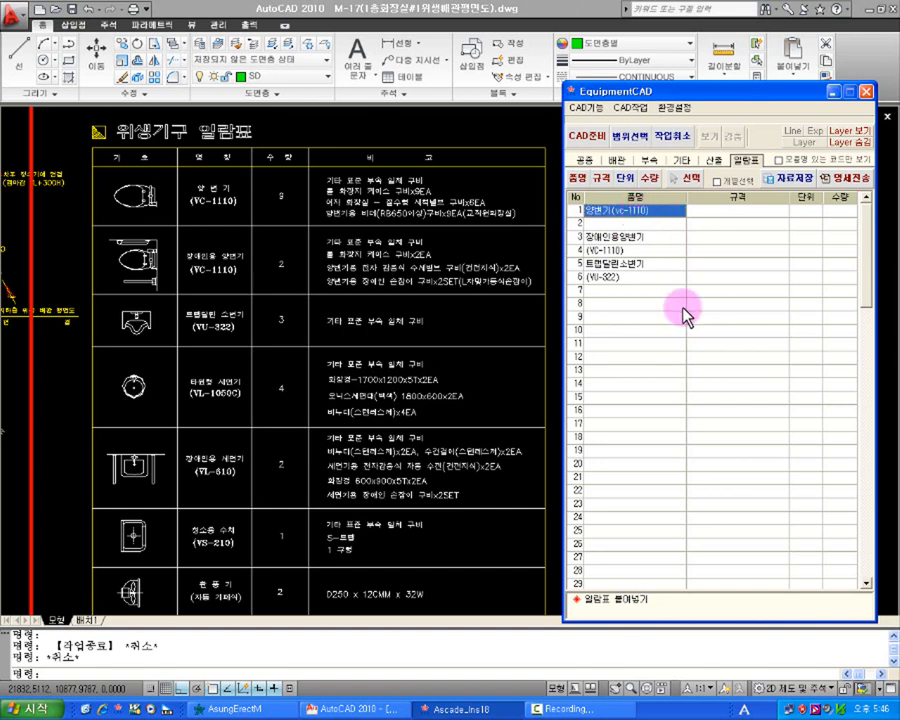
Set the row 1 unit to ea and extract the 양변기 quantity from the drawing schedule into the 수량 column.
click(710, 222)
click(803, 213)
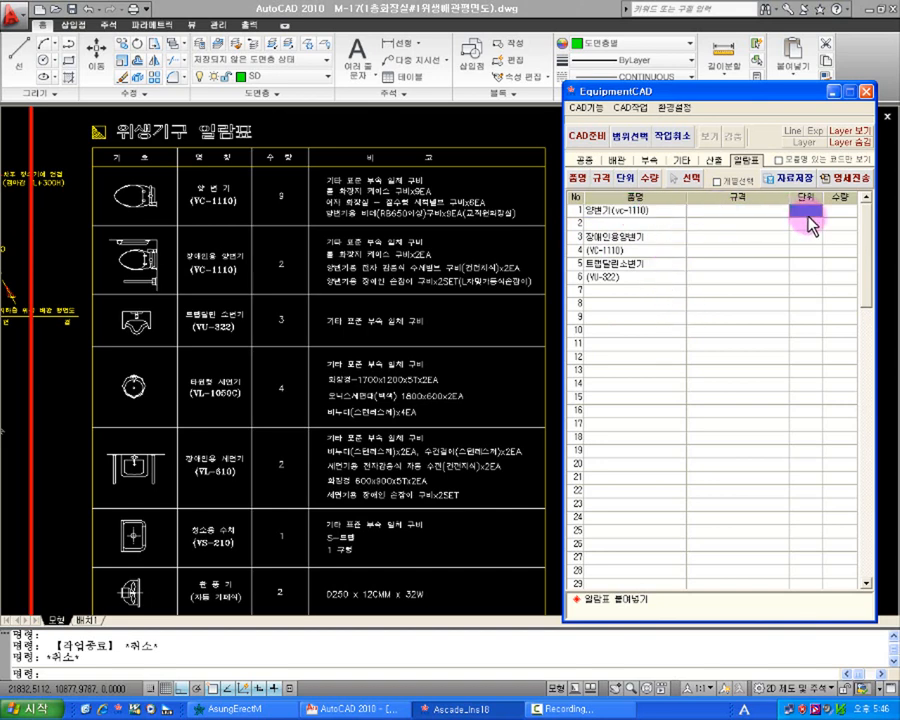
text(ea)
click(205, 146)
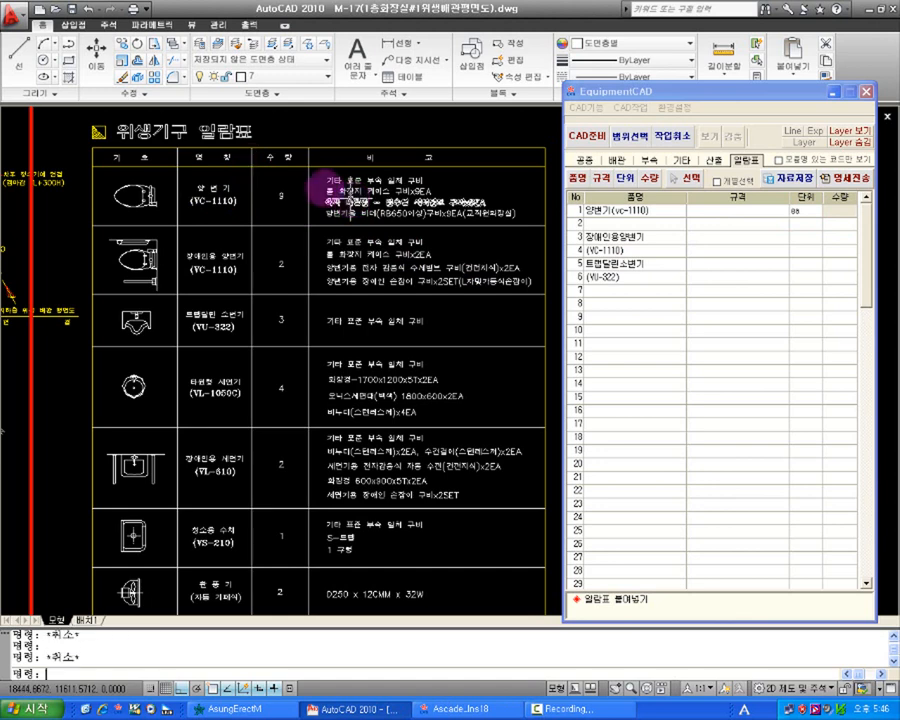
key(Escape)
click(656, 180)
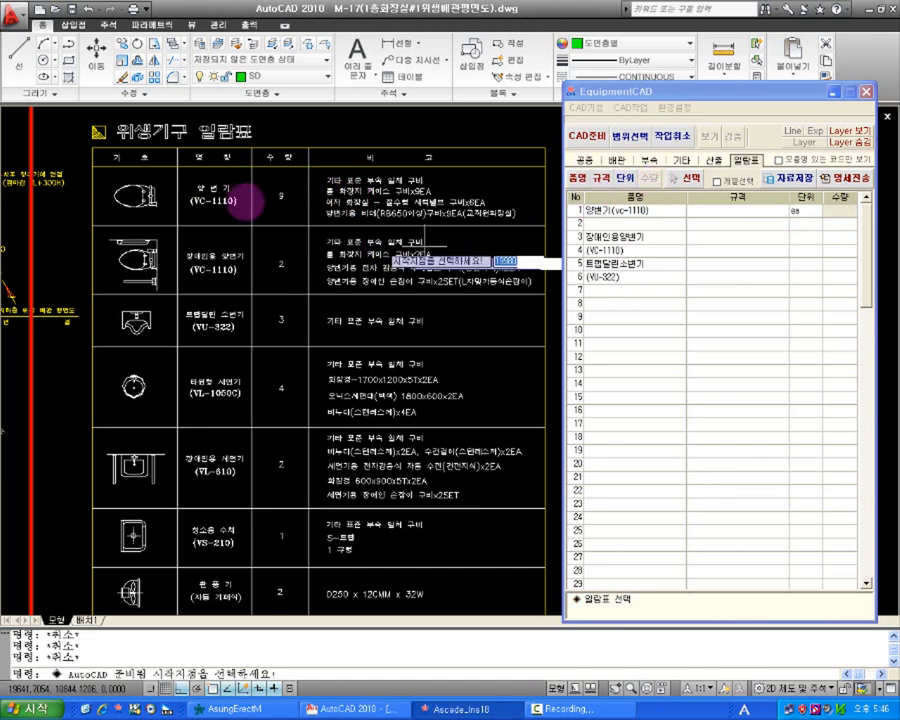
click(252, 166)
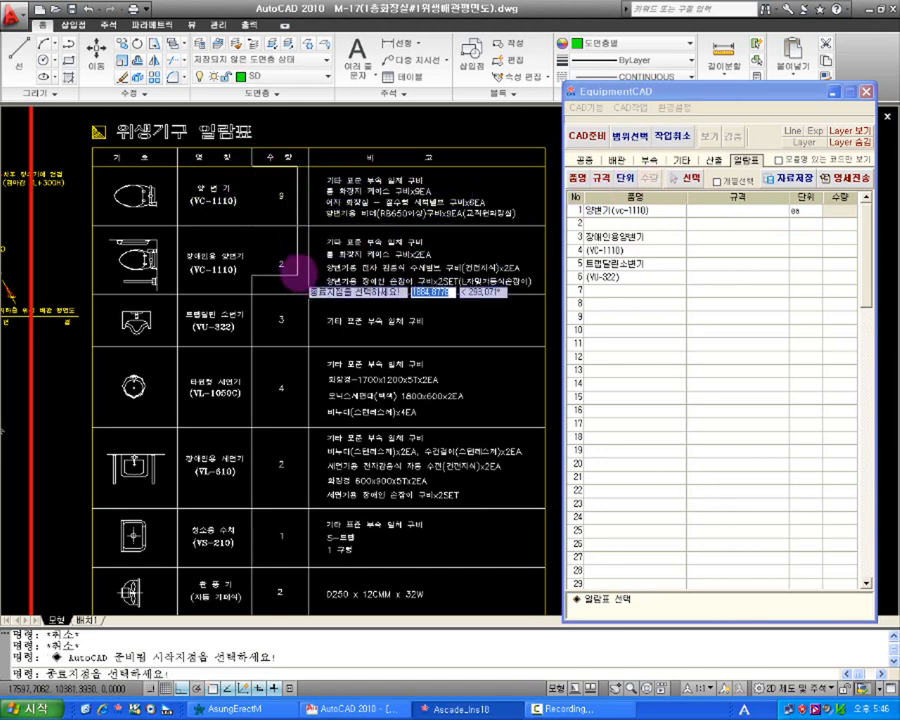
click(298, 222)
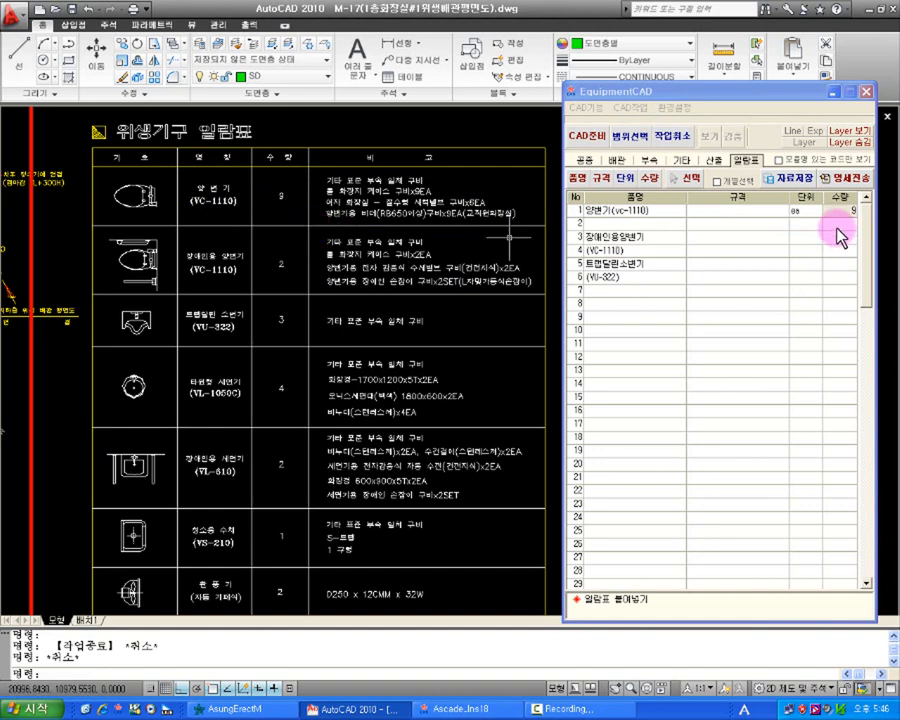
Extract the quantities of 장애인용 양변기, 트랩달린 소변기 and 타원형 세면기 from the drawing schedule into the 수량 column.
click(654, 180)
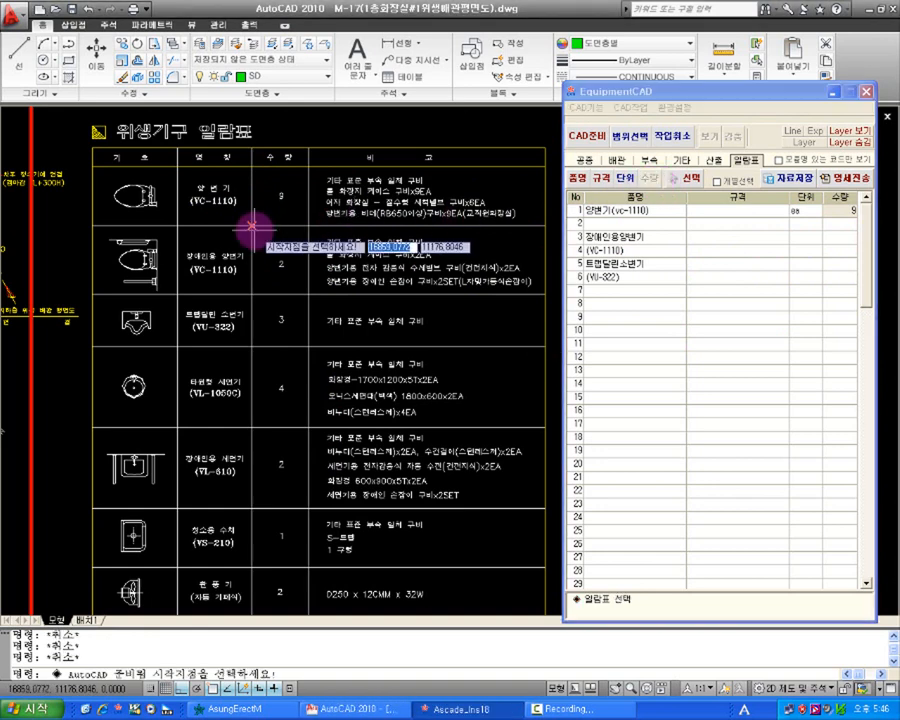
click(251, 227)
click(308, 427)
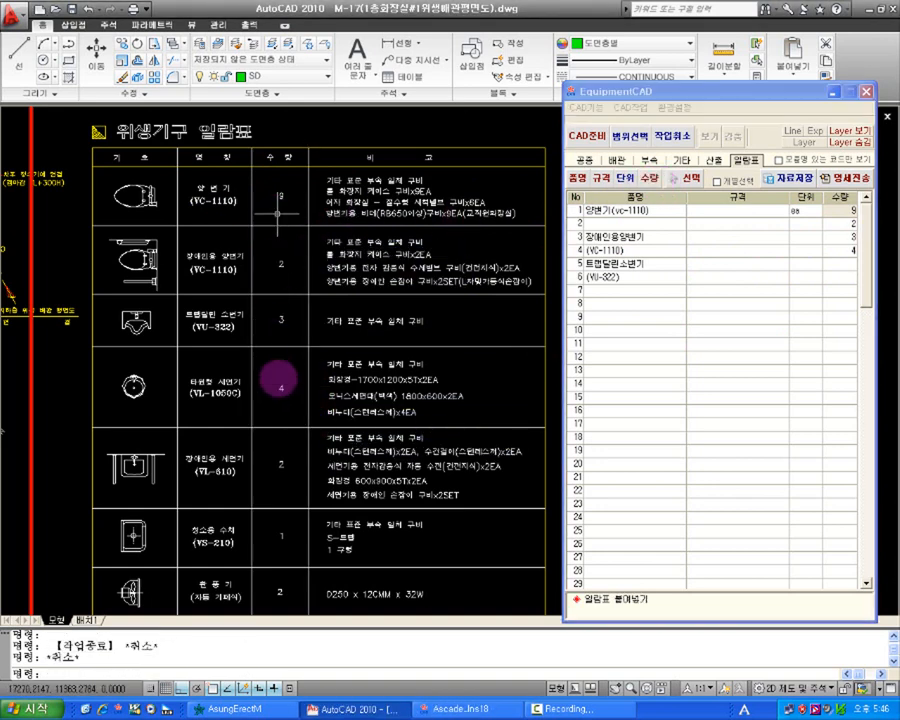
click(830, 238)
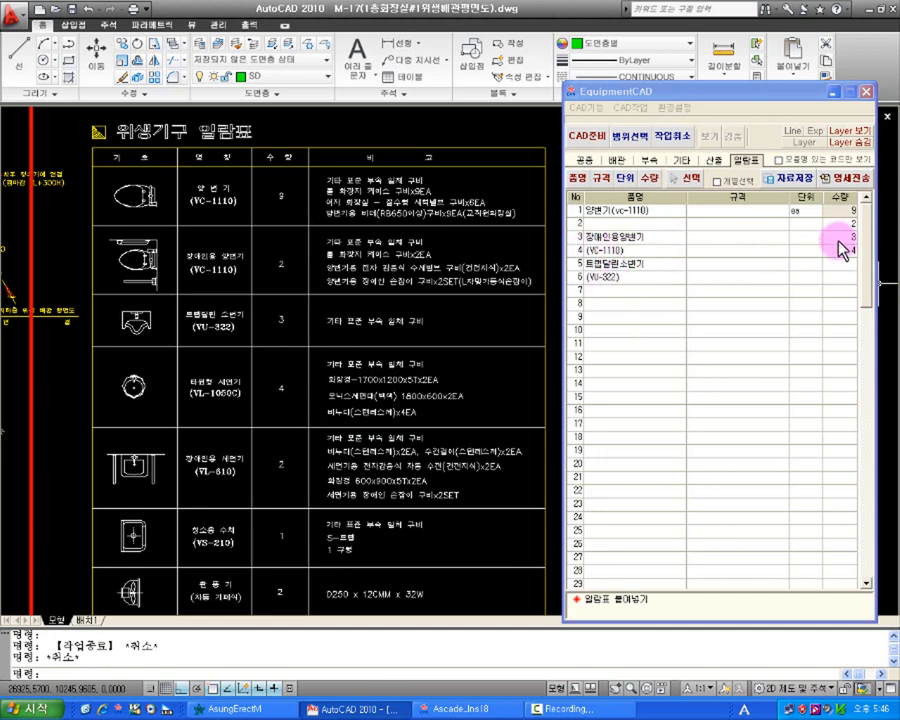
click(662, 223)
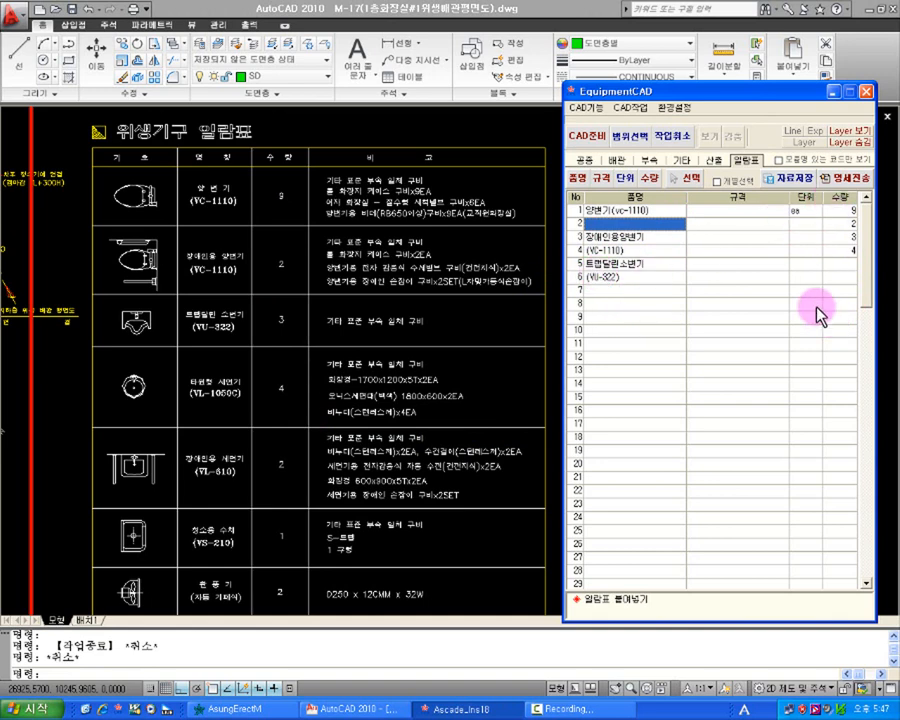
Extract the (VC-1110) model codes of 양변기 and 장애인용 양변기 into the 규격 column of rows 1 and 2.
click(603, 180)
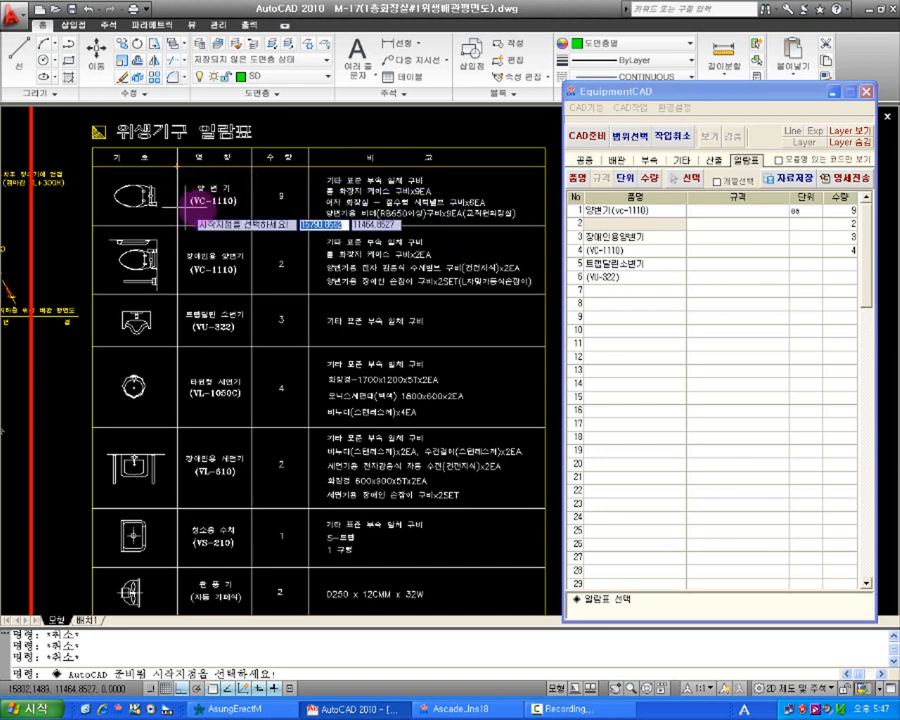
click(240, 200)
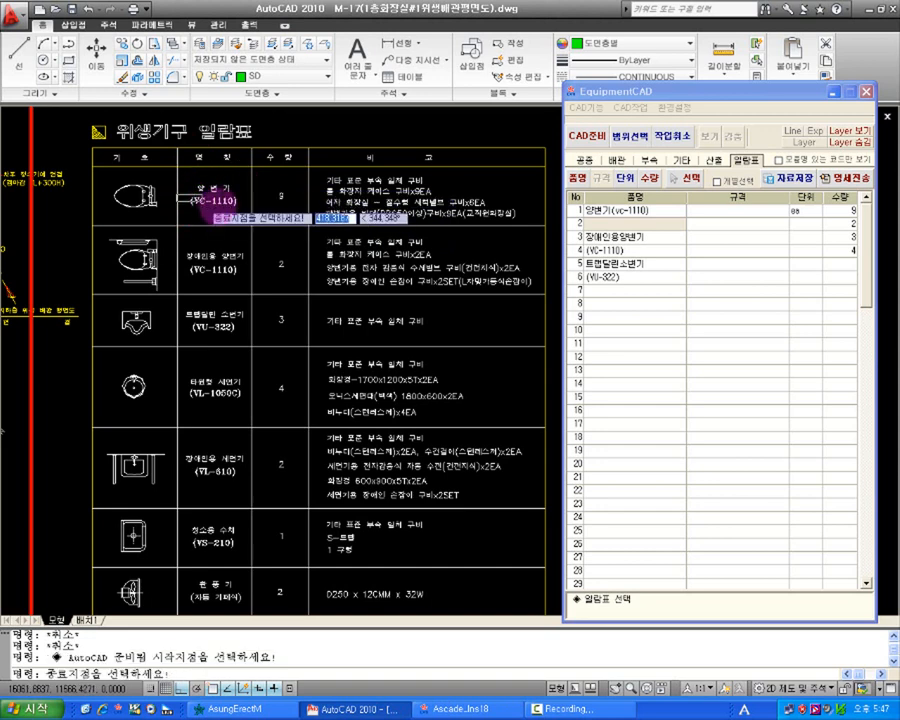
click(243, 207)
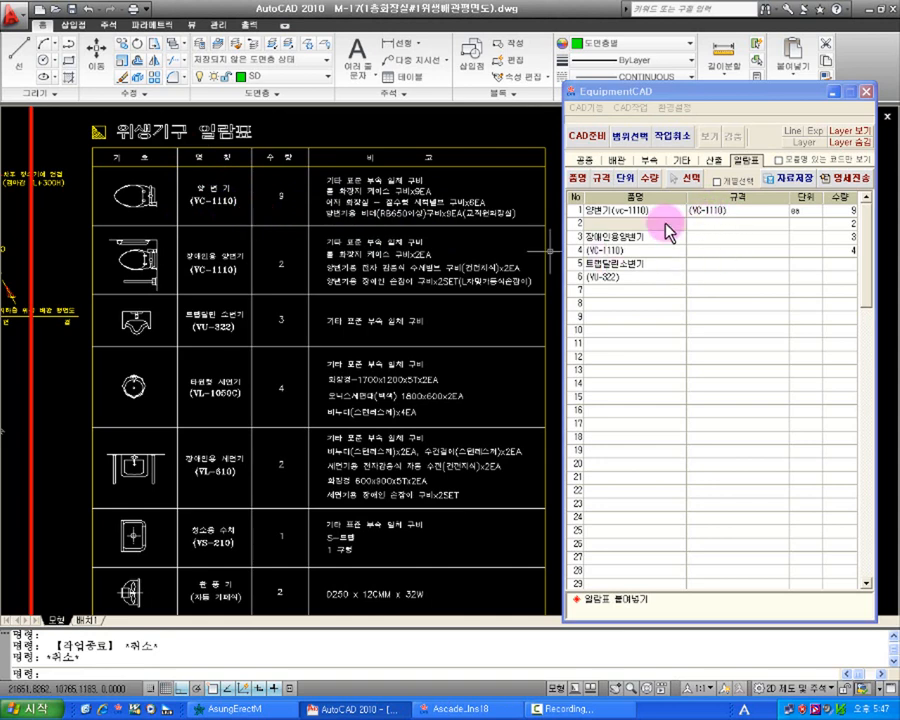
click(614, 182)
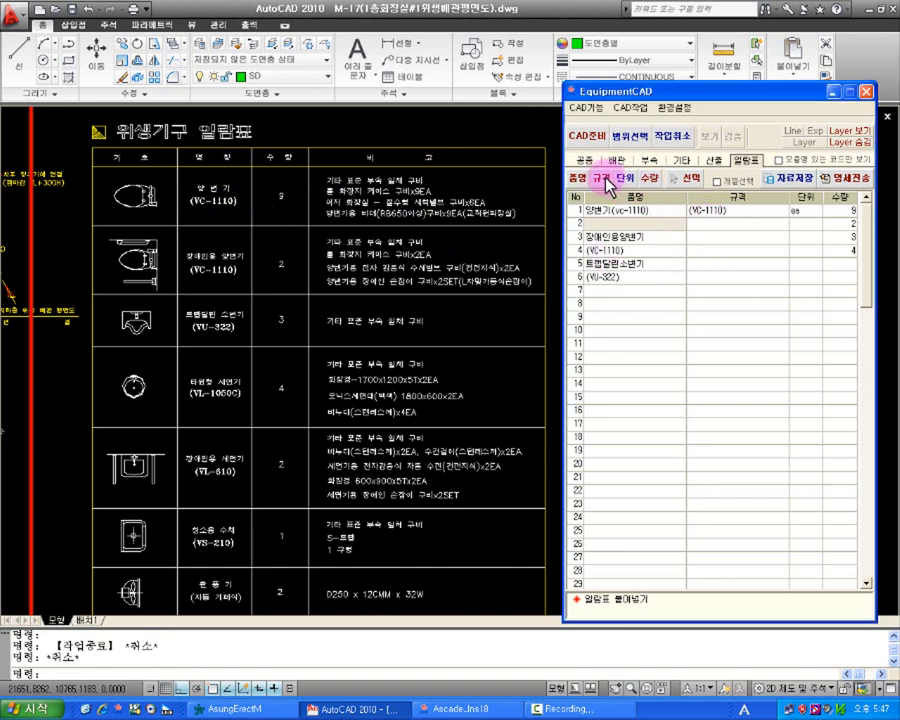
click(185, 263)
click(236, 208)
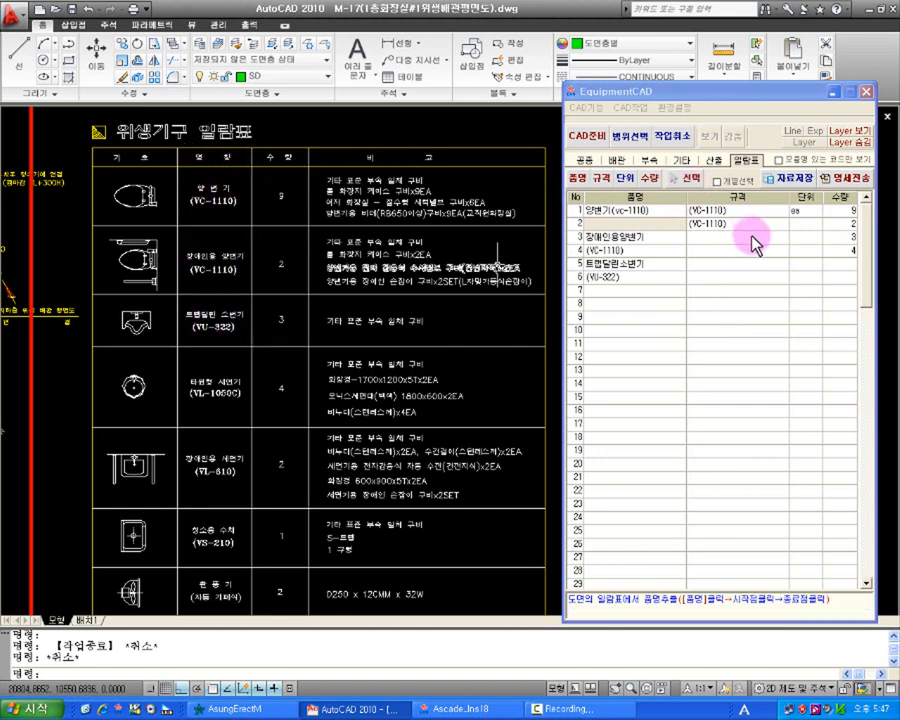
Delete all data from the 일람표 table and confirm the deletion.
click(697, 248)
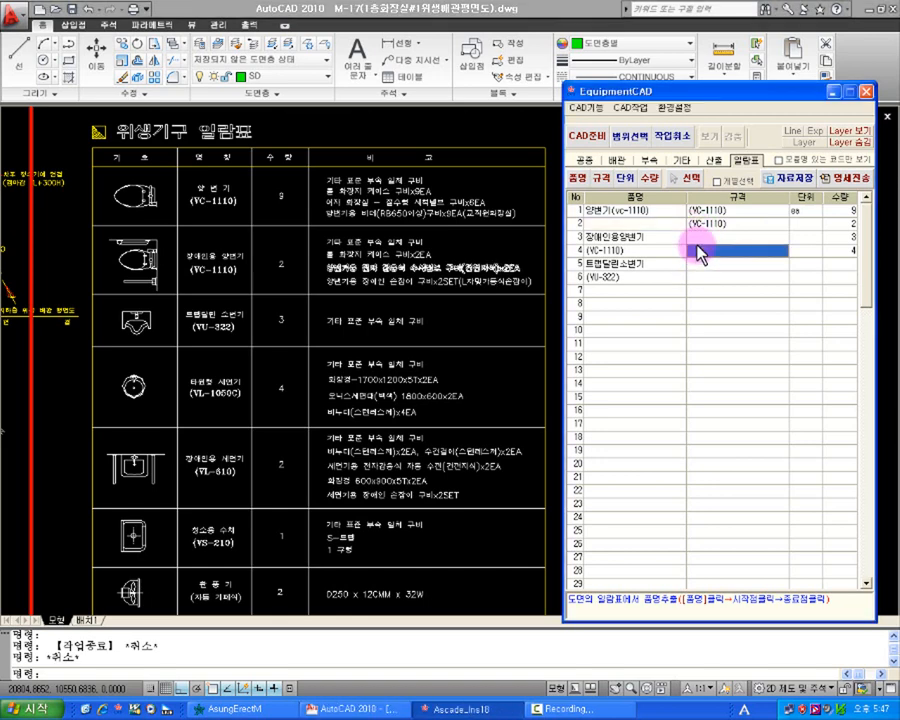
right_click(696, 246)
click(672, 250)
right_click(672, 251)
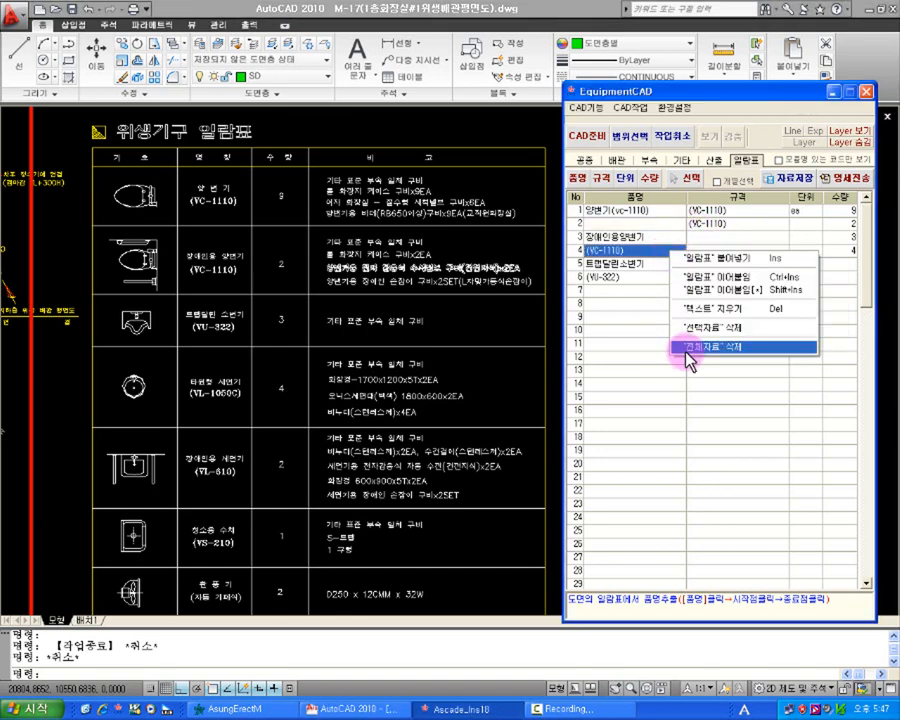
click(688, 348)
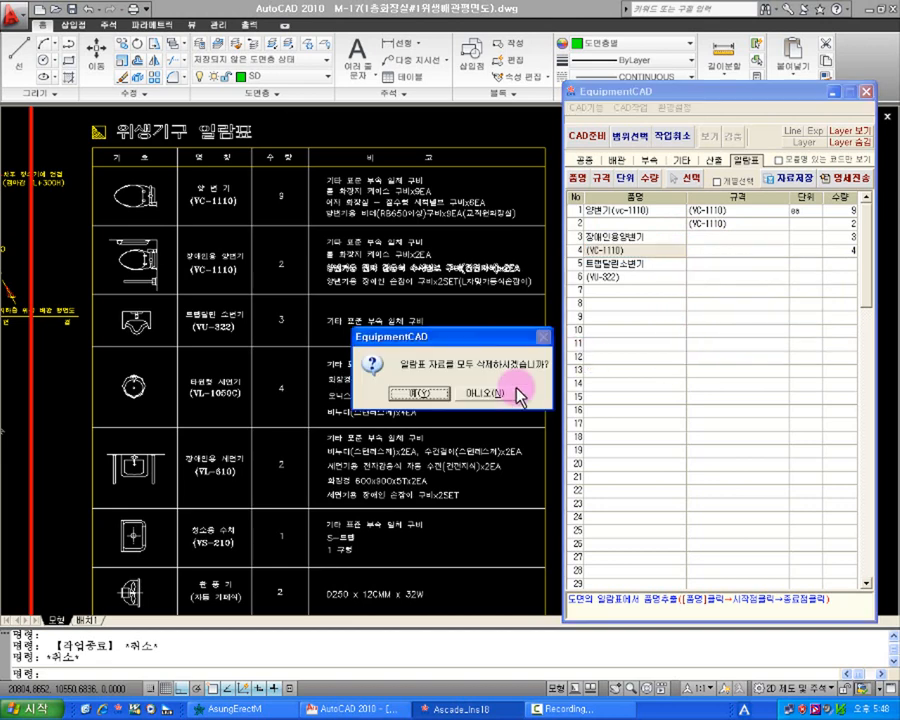
click(447, 393)
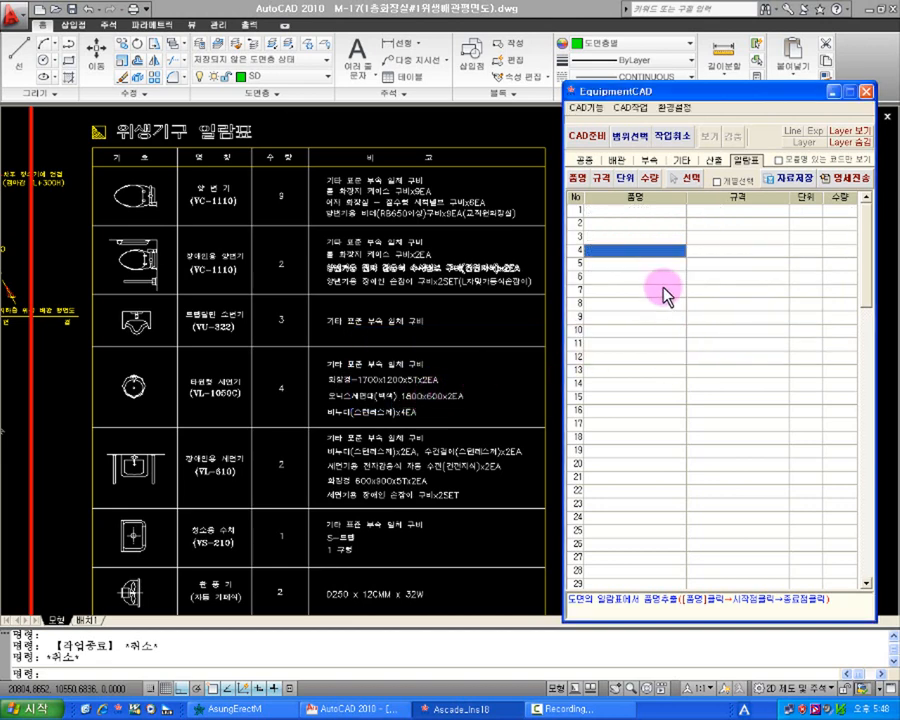
Select the 양변기 and 장애인용 양변기 names and model codes in the drawing schedule and paste them into the 규격 column from row 1.
click(688, 180)
click(186, 176)
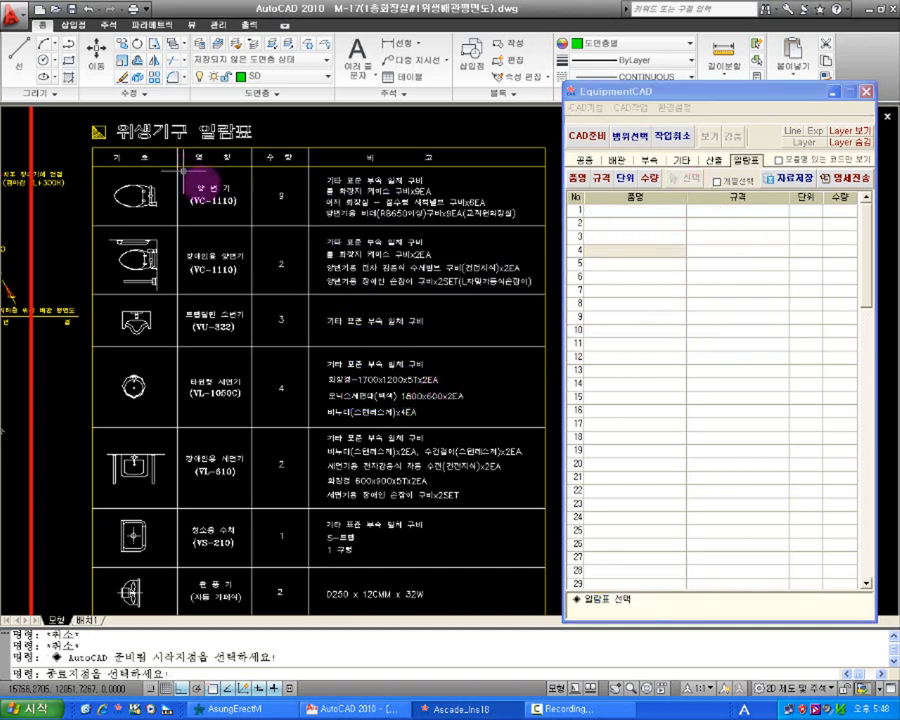
key(Escape)
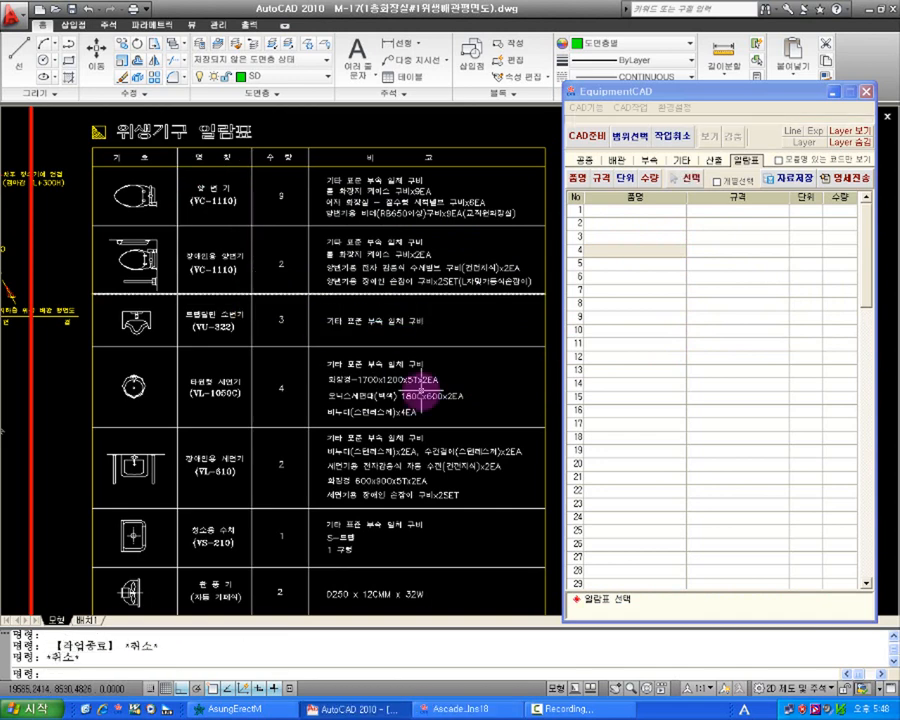
click(694, 213)
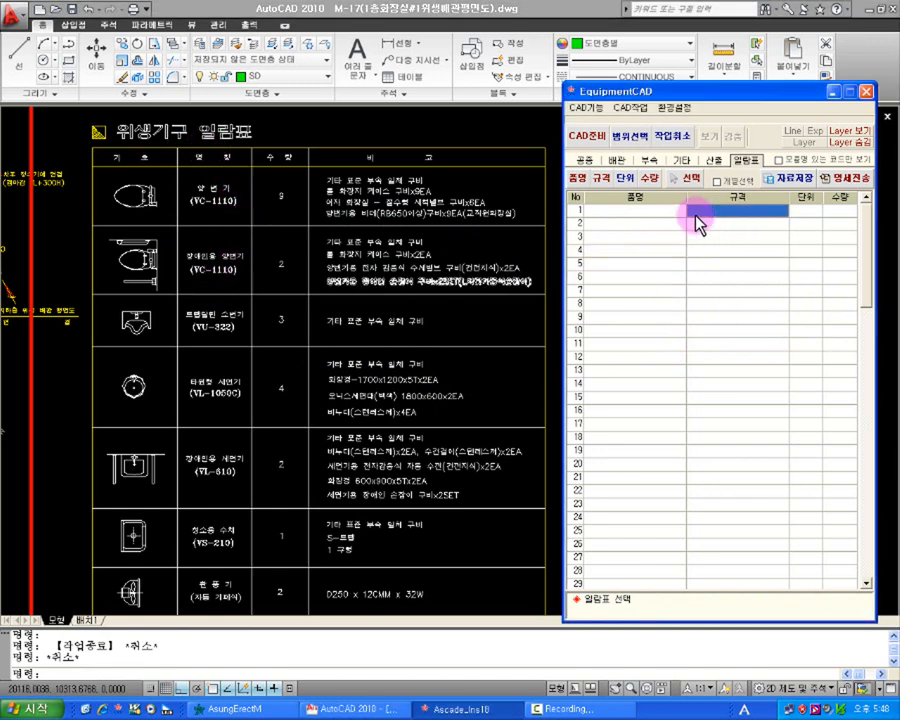
right_click(666, 250)
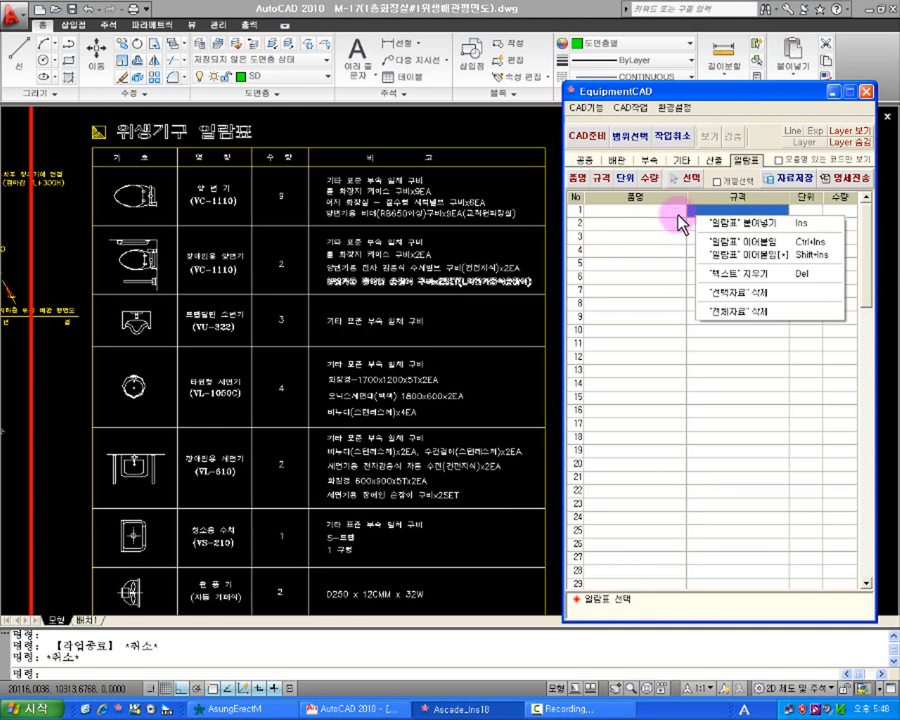
click(741, 220)
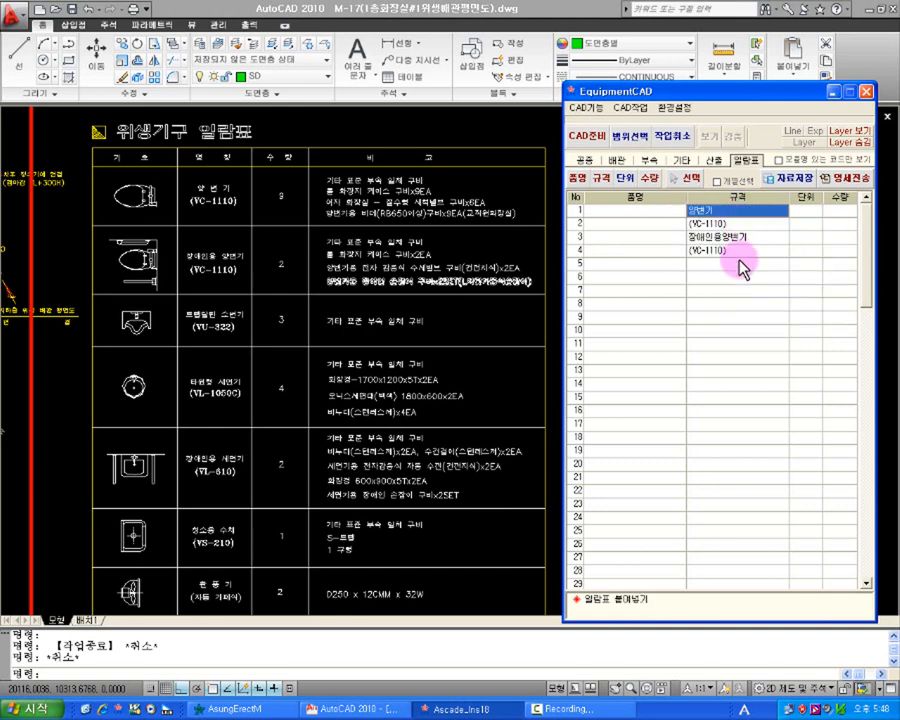
Paste the same schedule selection into the 품명 column starting at row 1.
click(632, 210)
right_click(622, 212)
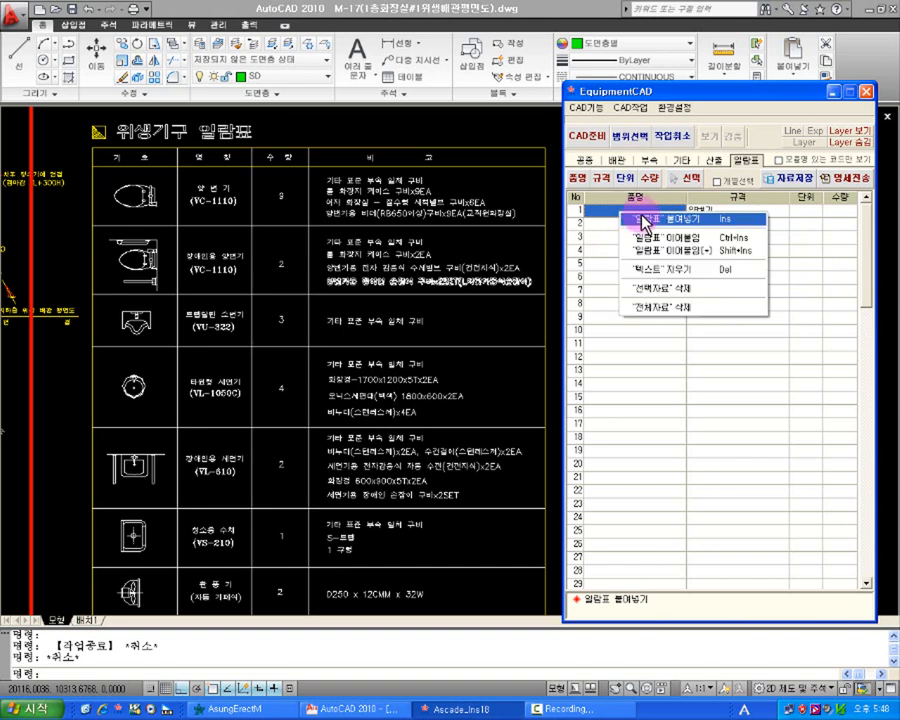
click(645, 220)
click(665, 240)
right_click(663, 242)
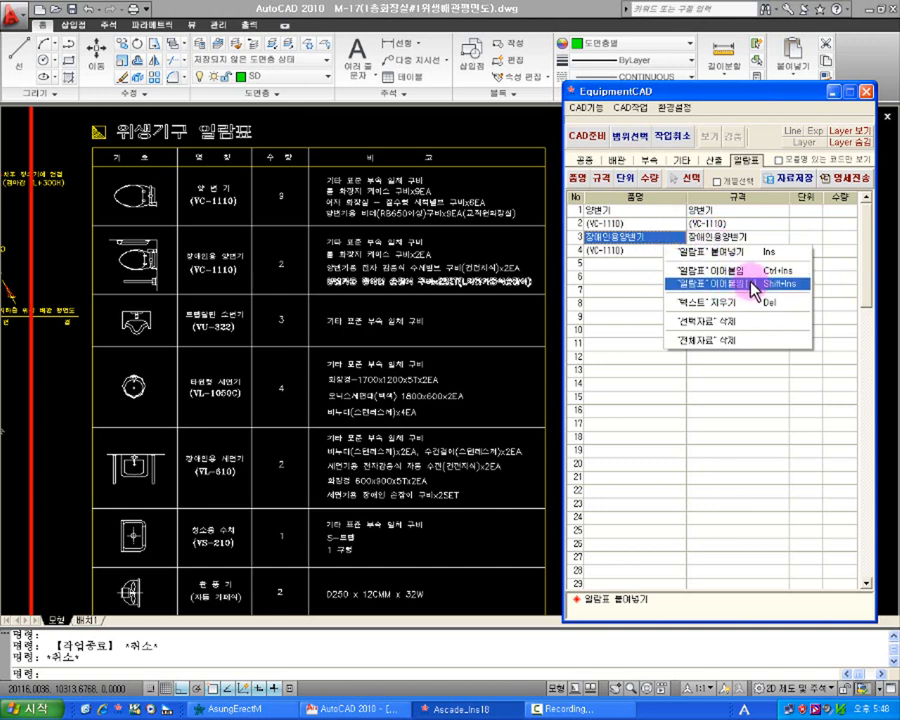
click(656, 212)
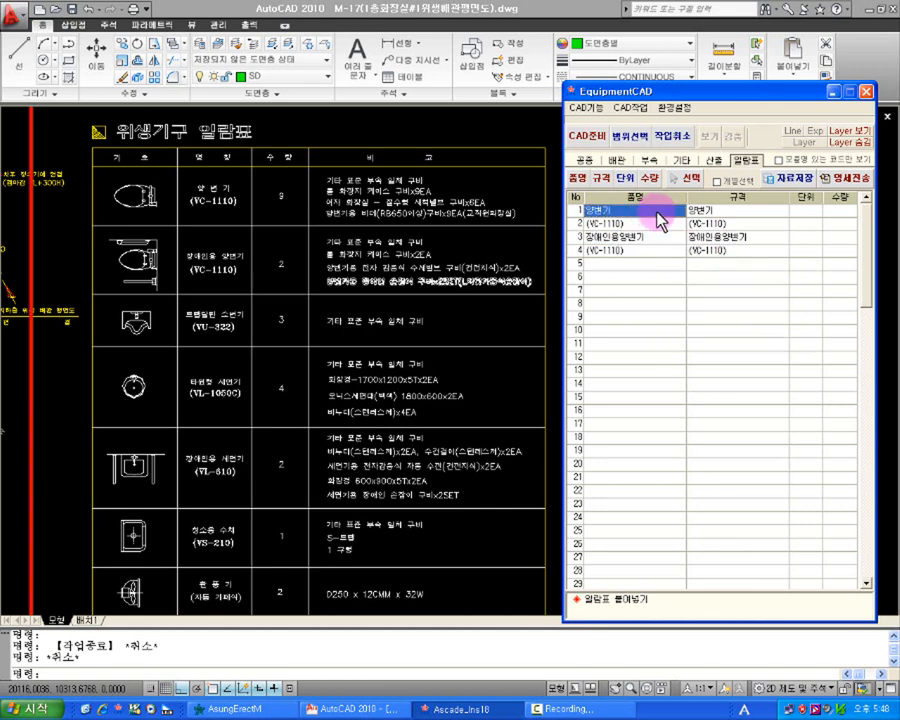
Clear the pasted 규격 entries in rows 1 to 4 of the 일람표 table.
click(721, 211)
key(BackSpace)
click(725, 225)
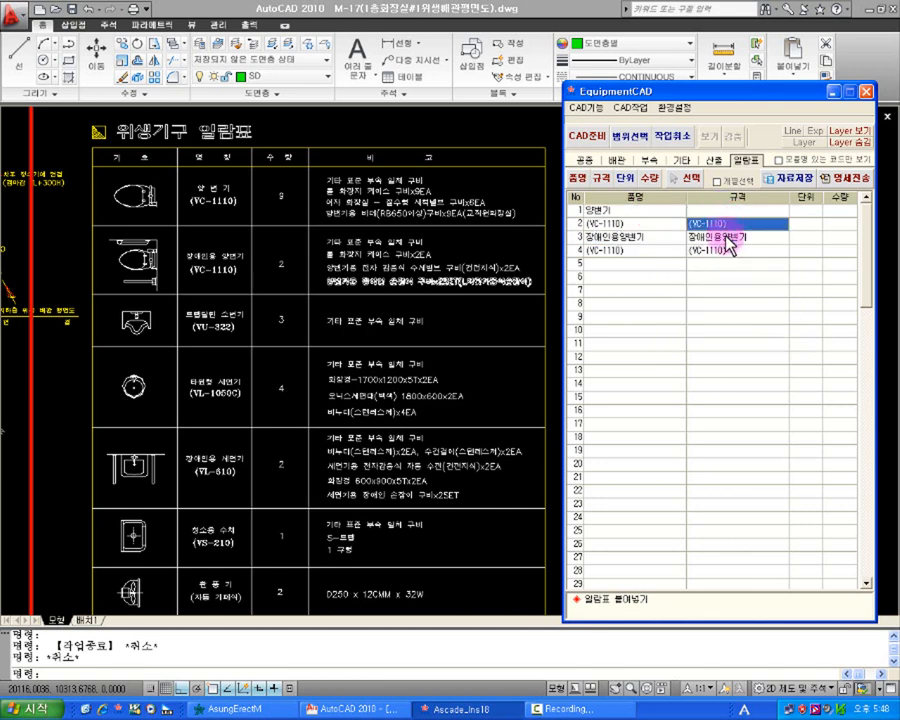
Append the selected schedule text to the 품명 entries from row 1 twice, first with 이어붙임 and a second time with 이어붙임[+].
click(669, 213)
right_click(668, 211)
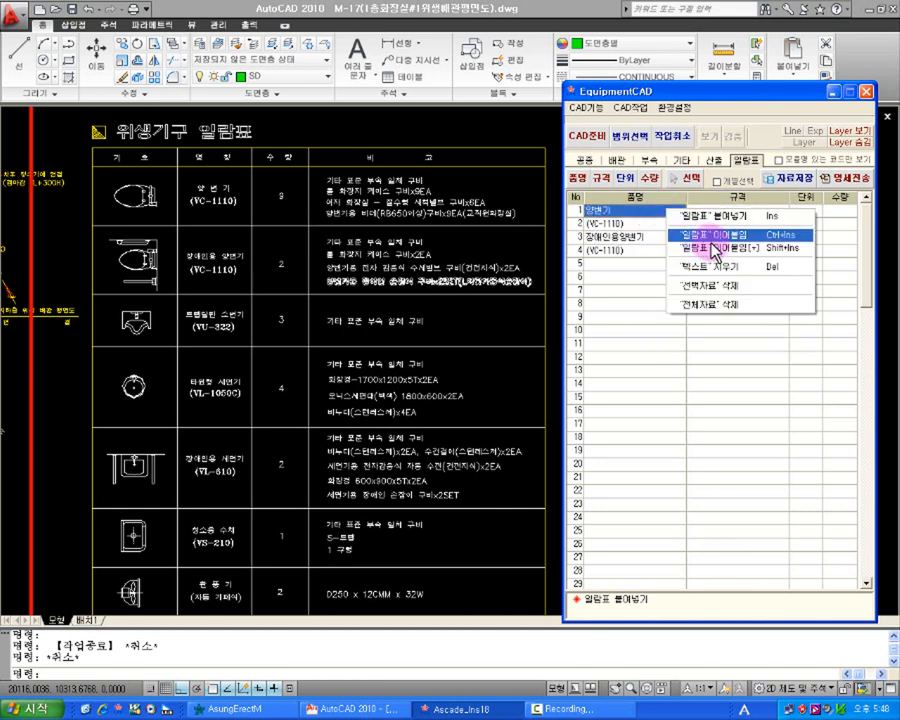
click(720, 243)
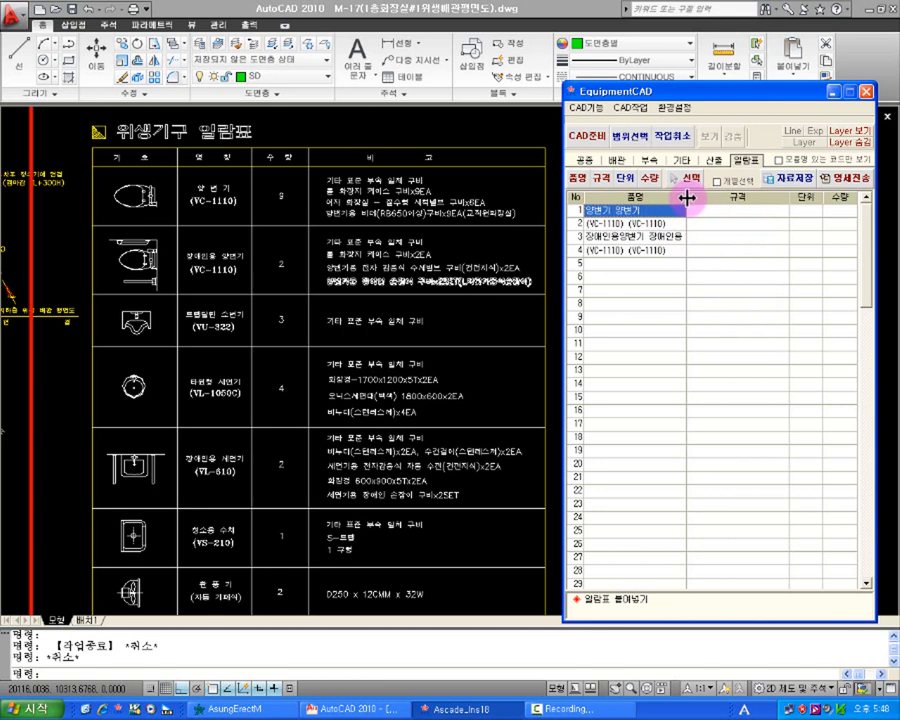
drag(687, 197, 712, 197)
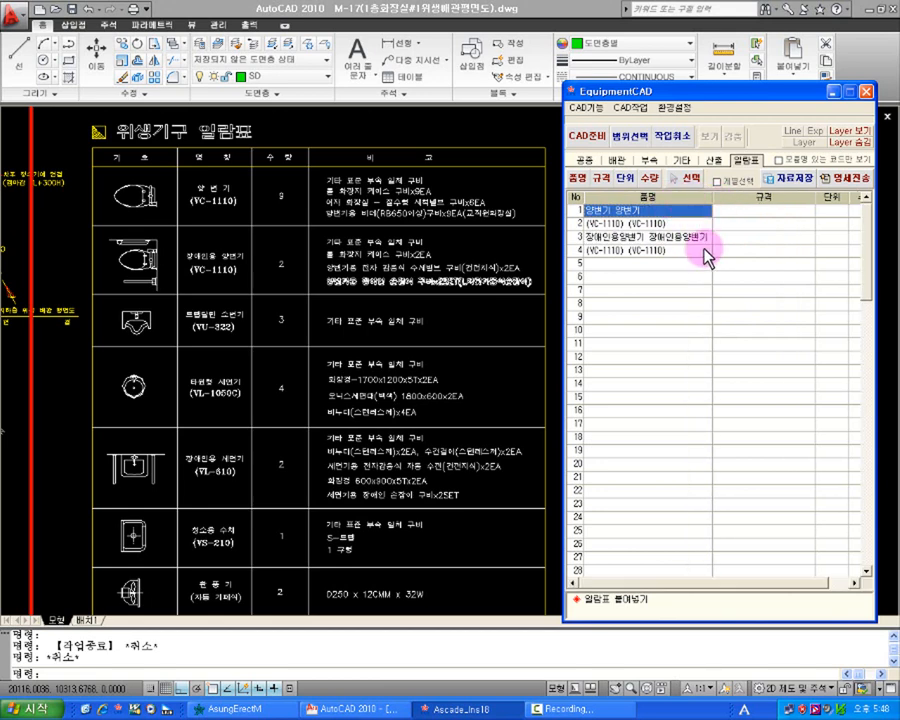
right_click(699, 209)
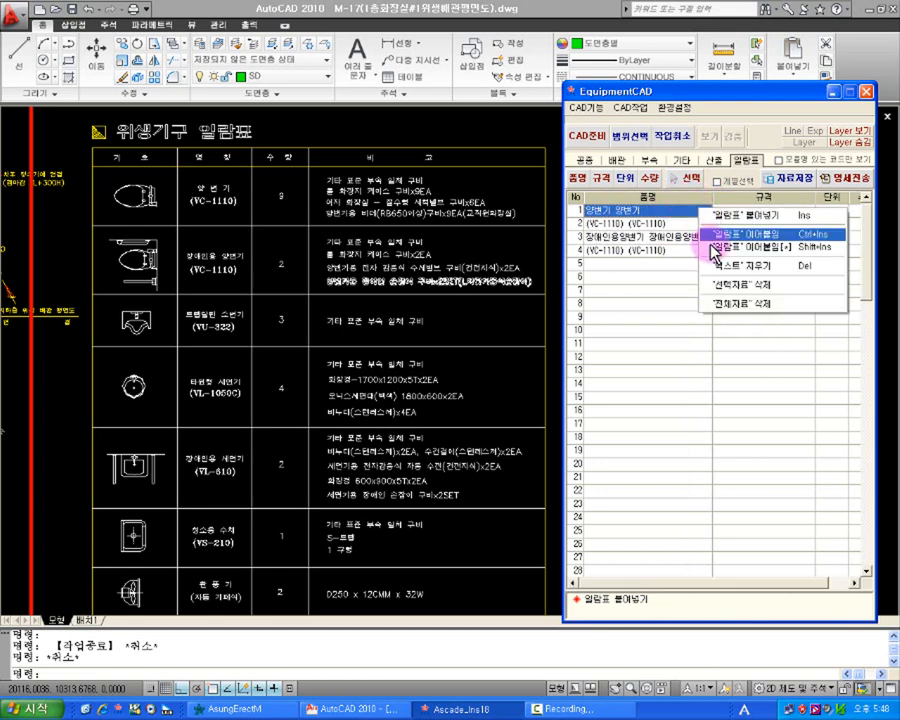
click(775, 256)
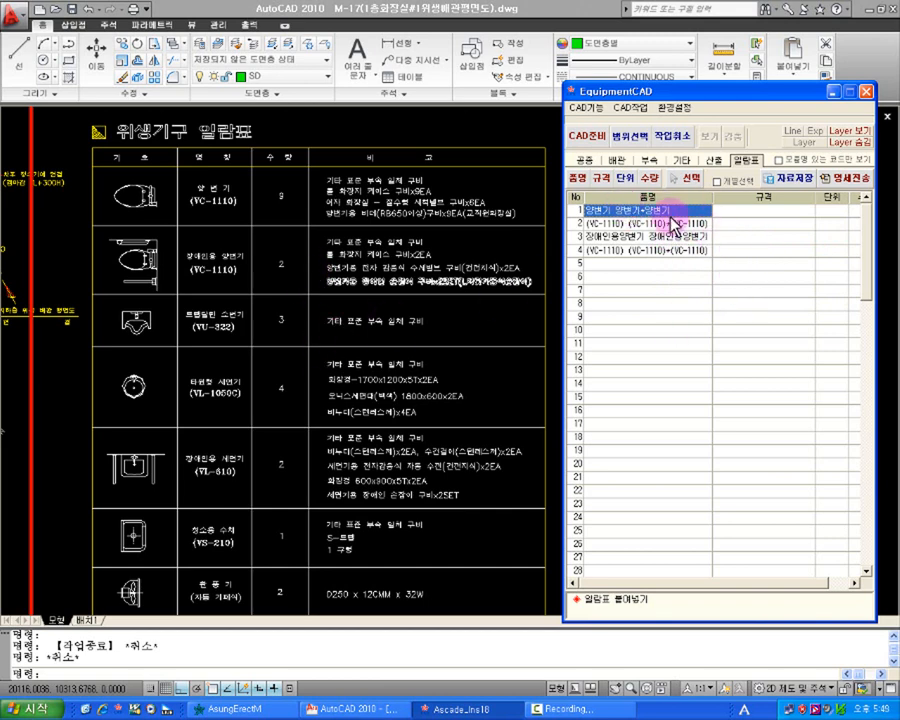
Save the extracted 일람표 data, switch to Erect, and transfer the four rows into the 난방배관공사 statement.
click(775, 172)
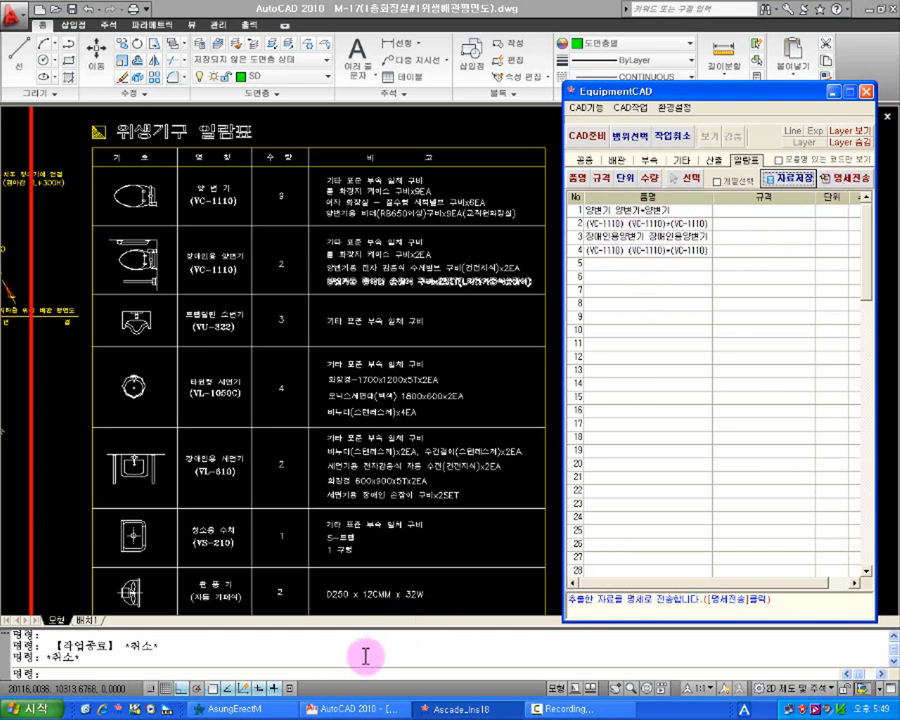
click(240, 709)
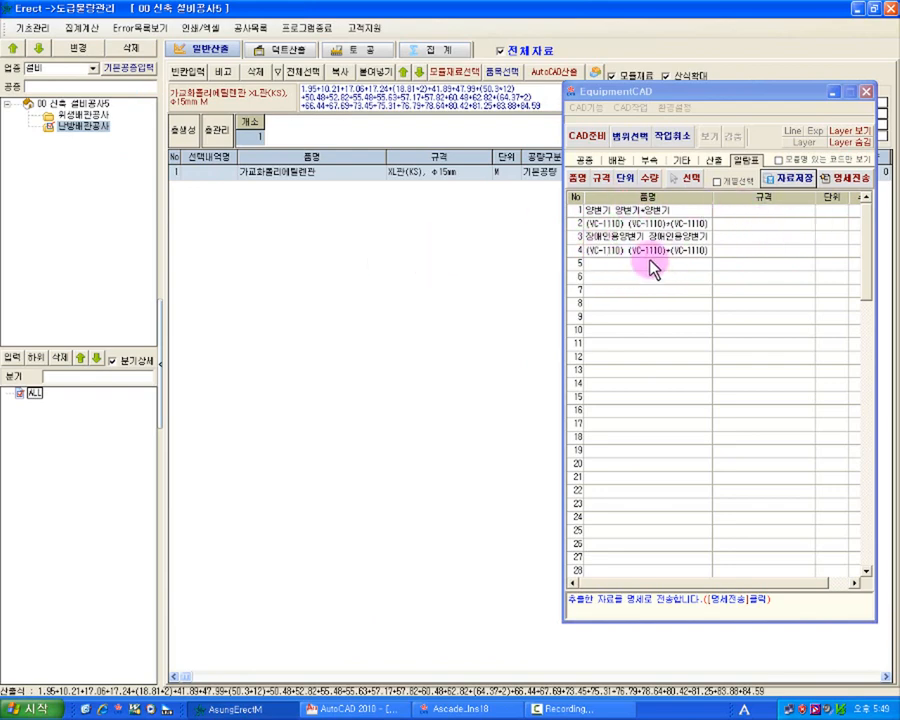
click(833, 583)
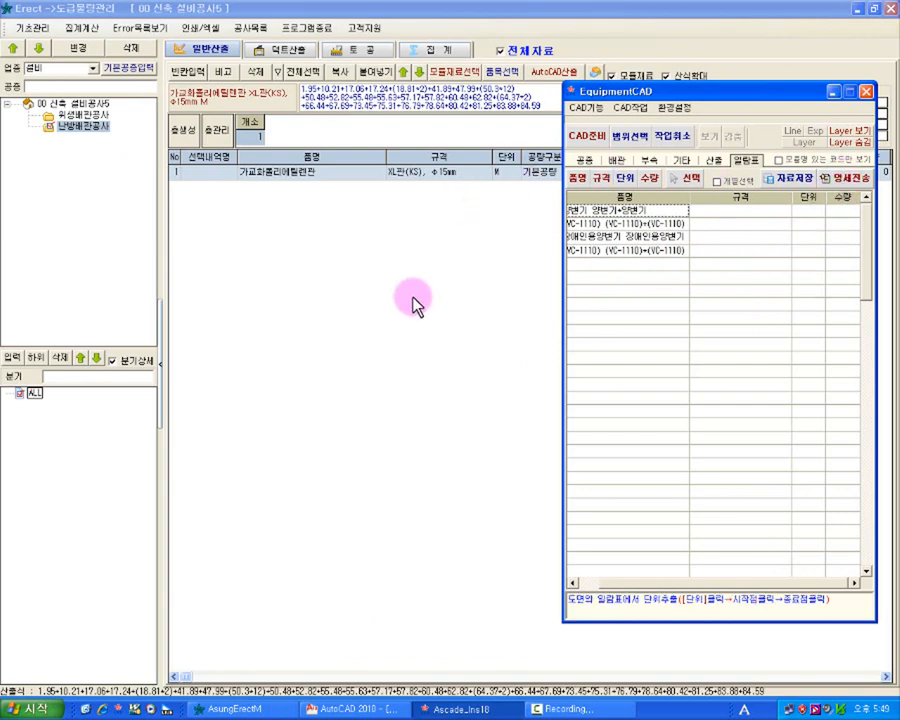
click(700, 251)
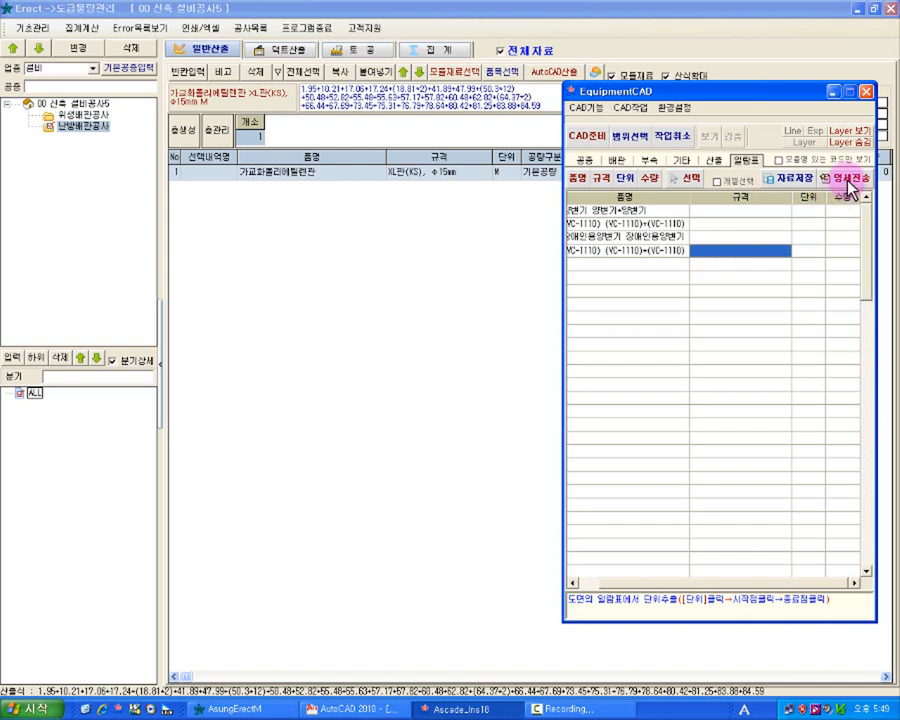
click(845, 178)
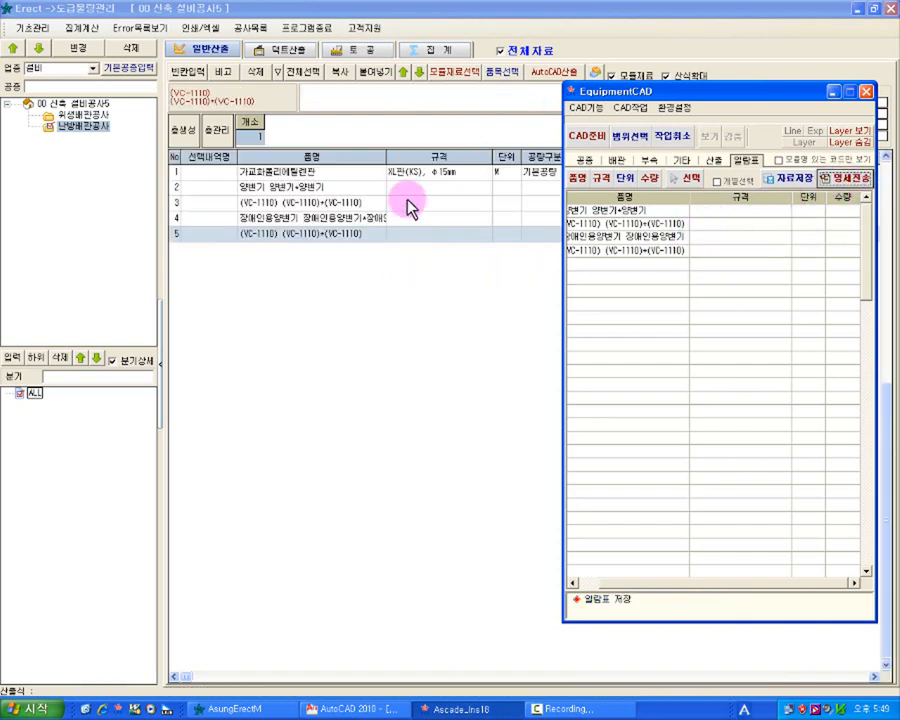
click(464, 188)
click(835, 92)
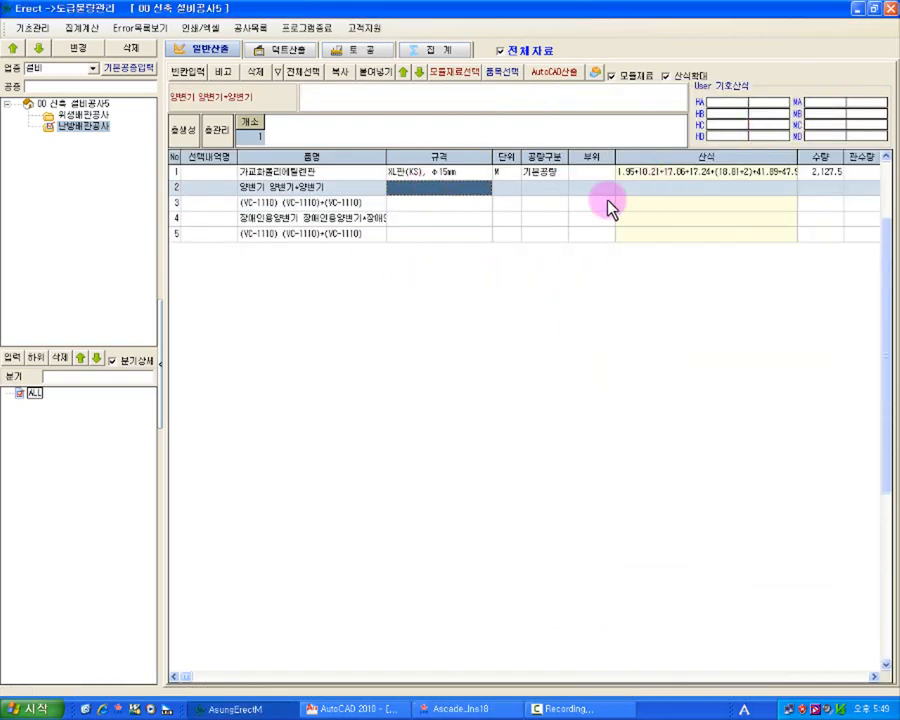
Look over the commands available for the 양변기 item in row 2 of the statement, including 품목 일괄변경.
click(482, 188)
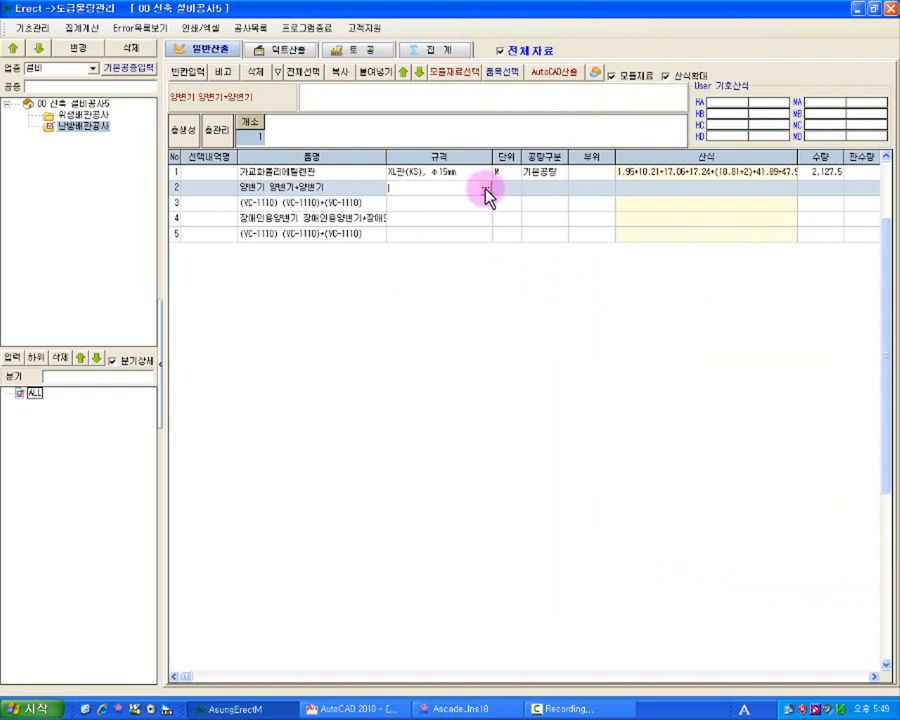
click(364, 187)
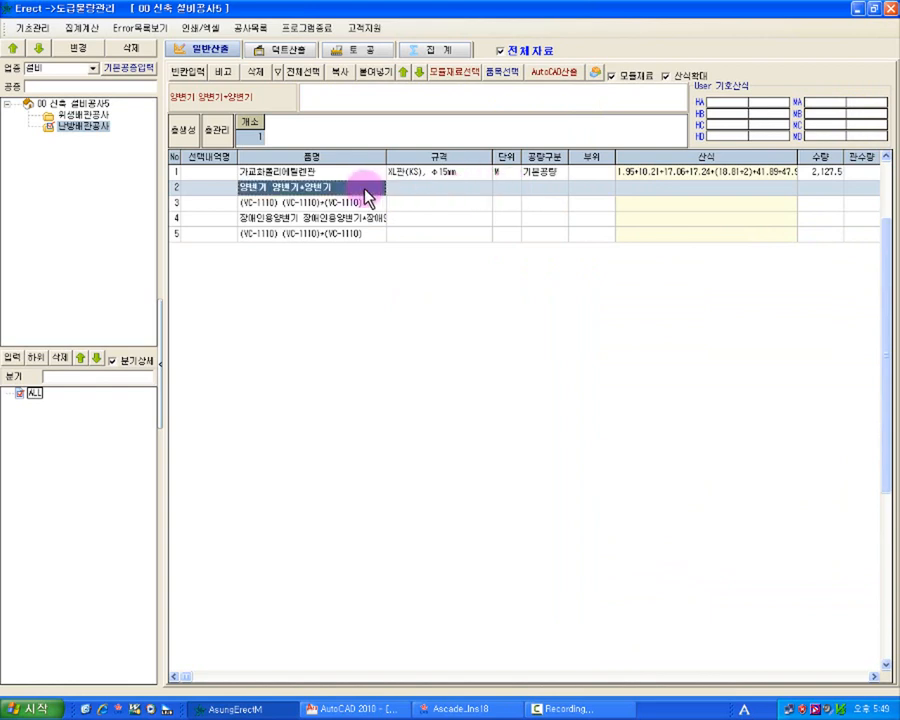
right_click(365, 190)
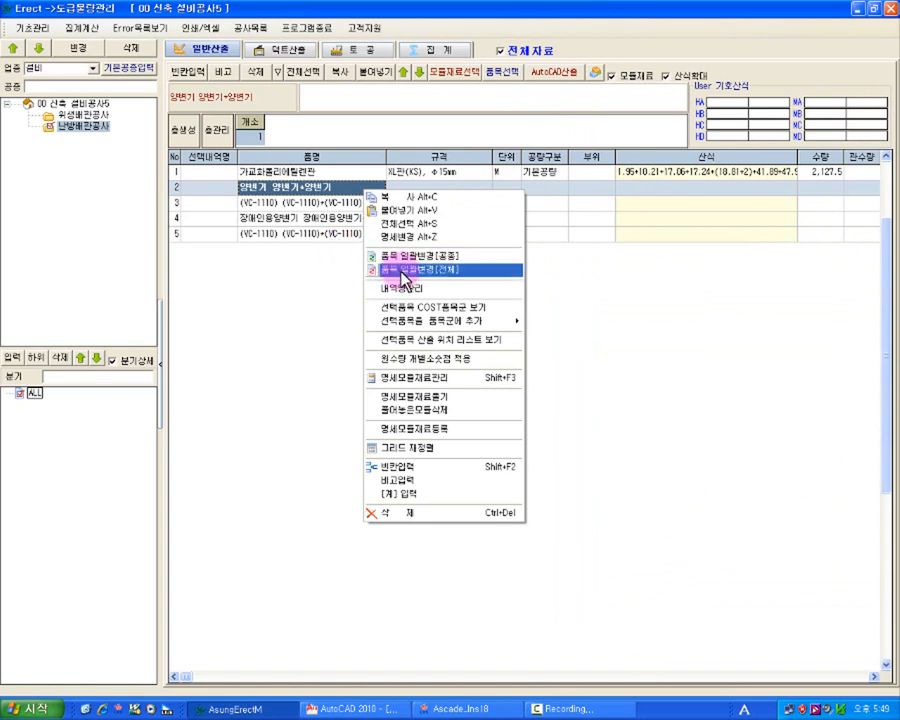
click(311, 278)
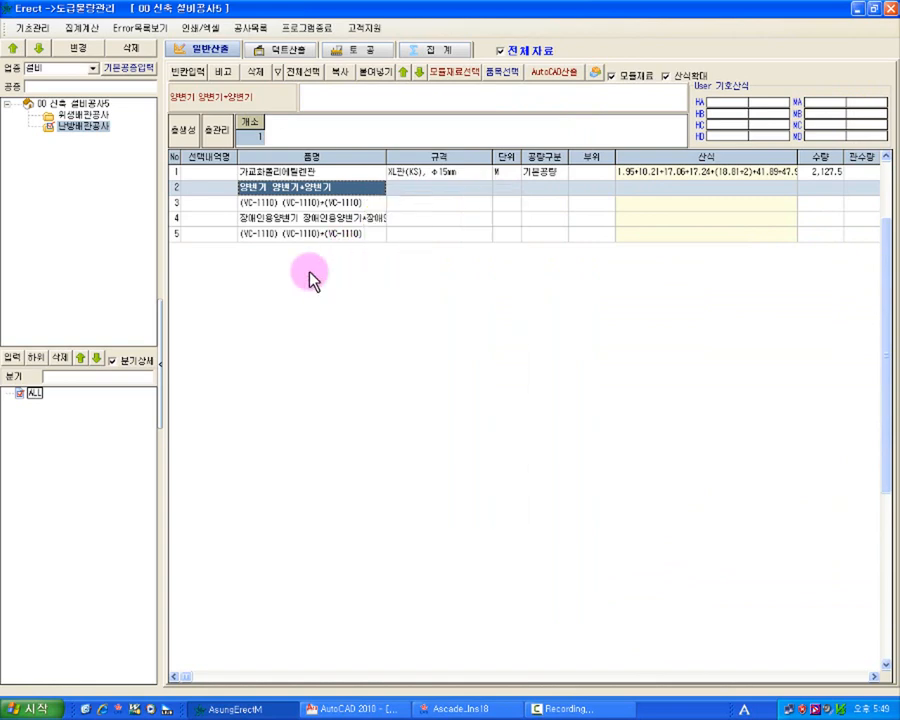
Bring back the EquipmentCAD window and close it.
click(508, 709)
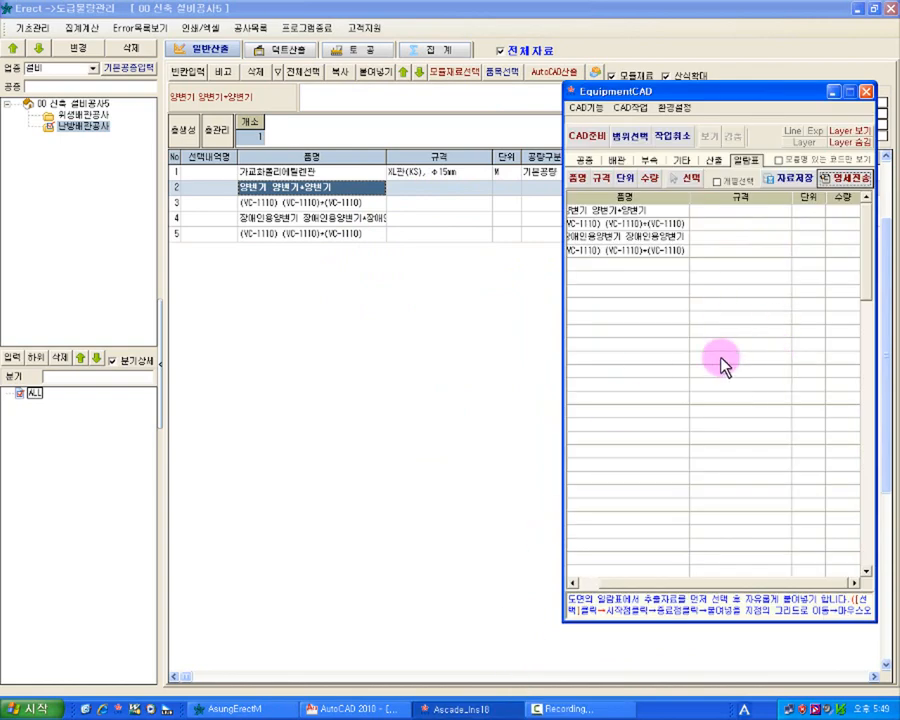
click(866, 96)
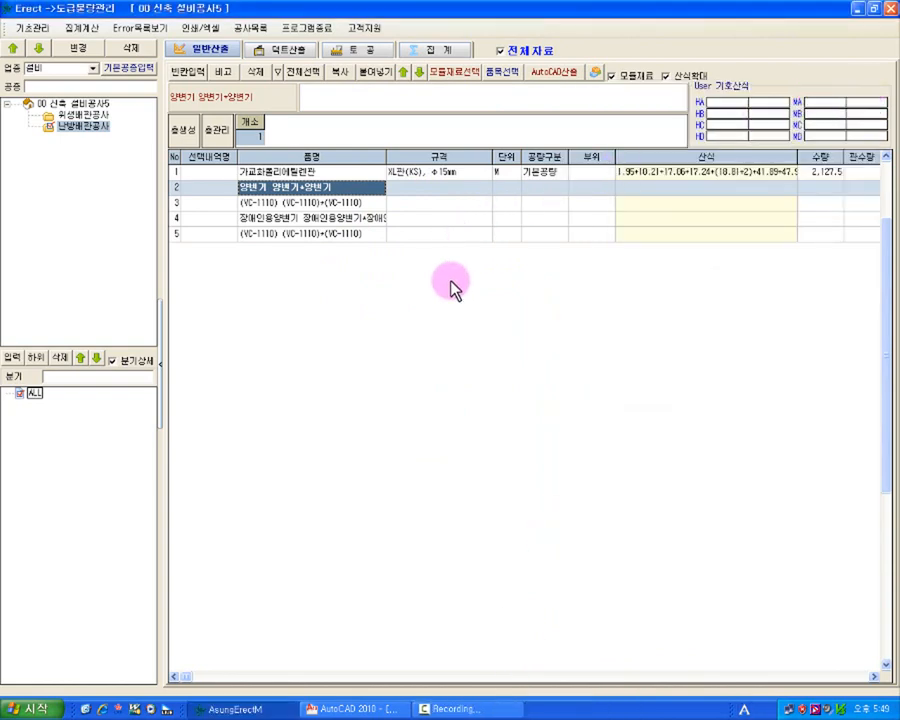